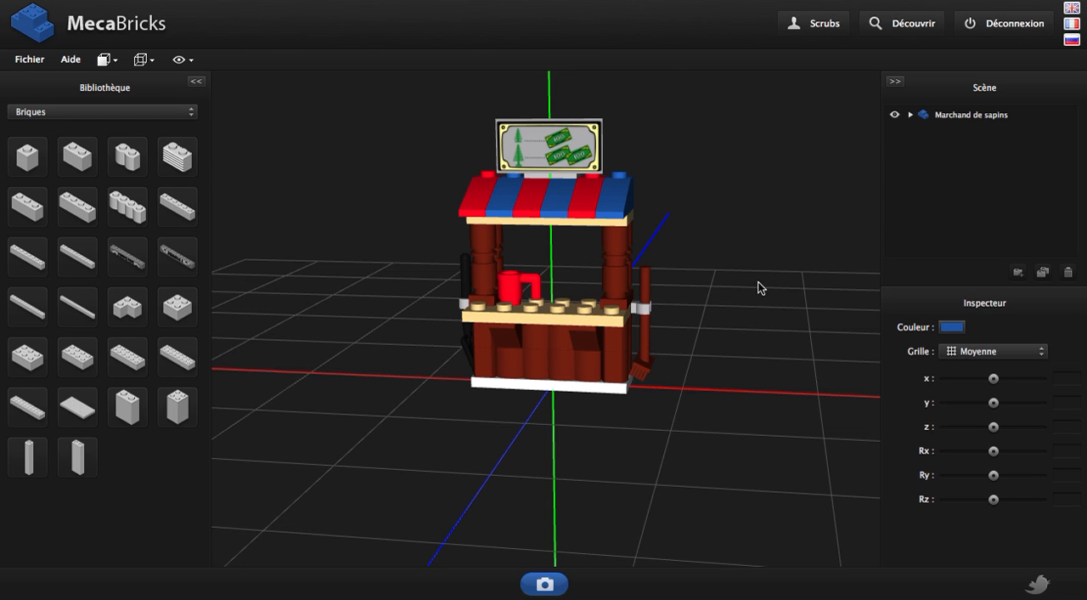
Examine the market stall model from several angles and distances, orbiting, zooming and panning around it
{"action": "left_click_drag", "start_coordinate": [767, 272], "coordinate": [661, 329]}
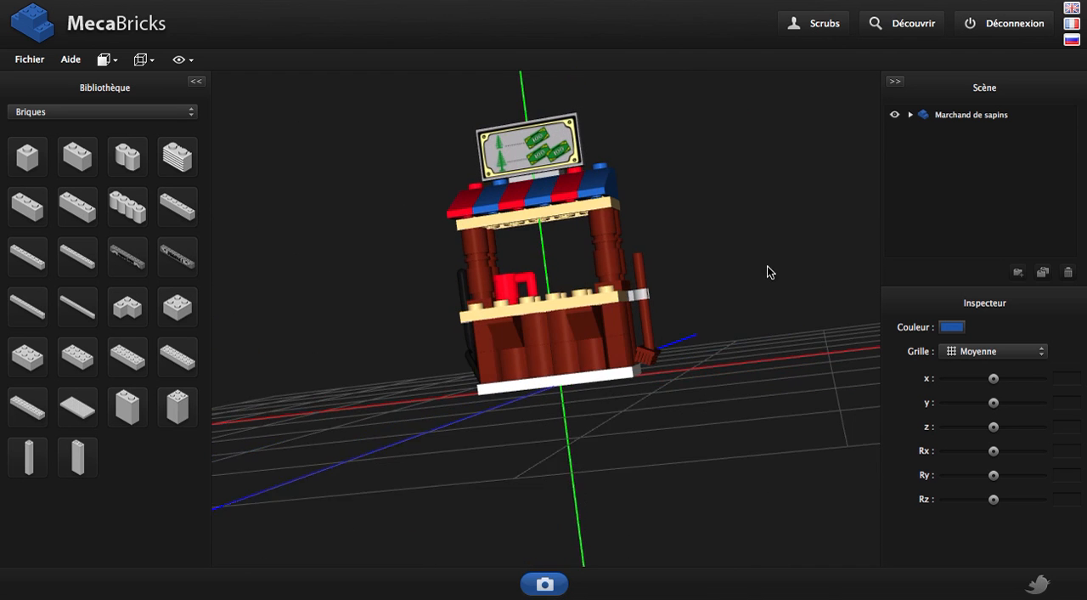
{"action": "left_click_drag", "start_coordinate": [772, 270], "coordinate": [753, 280]}
{"action": "scroll", "coordinate": [589, 223], "scroll_direction": "up", "scroll_amount": 3}
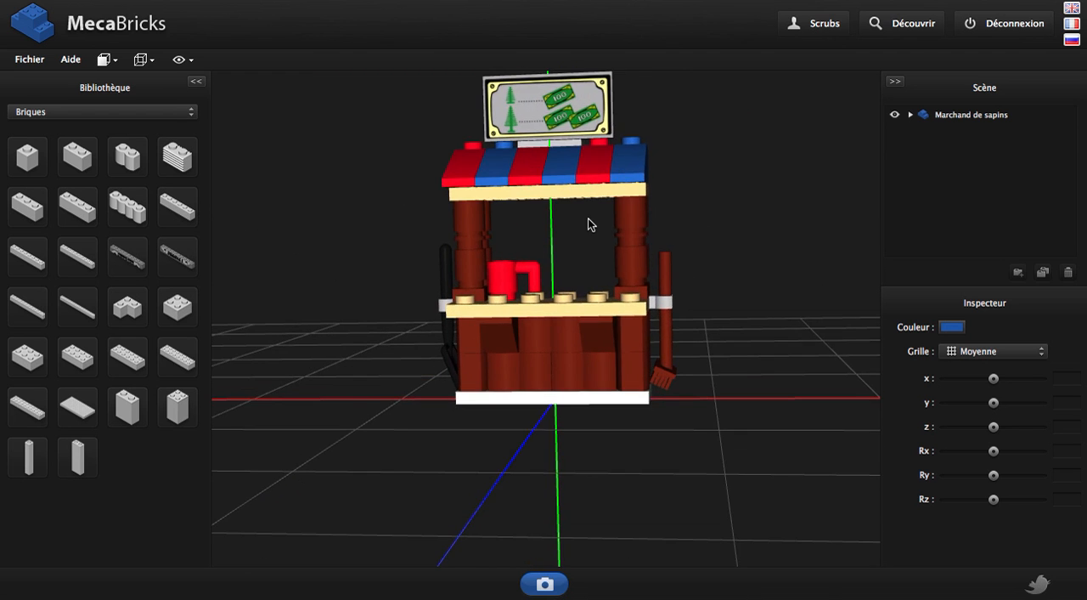
{"action": "scroll", "coordinate": [590, 224], "scroll_direction": "down", "scroll_amount": 3}
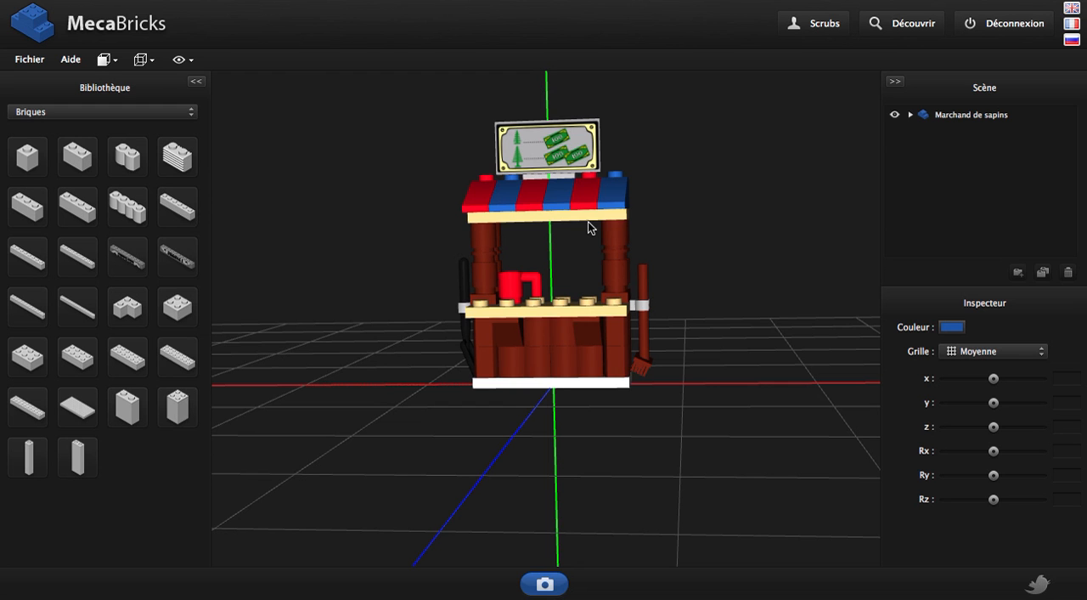
{"action": "left_click_drag", "start_coordinate": [765, 269], "coordinate": [744, 306]}
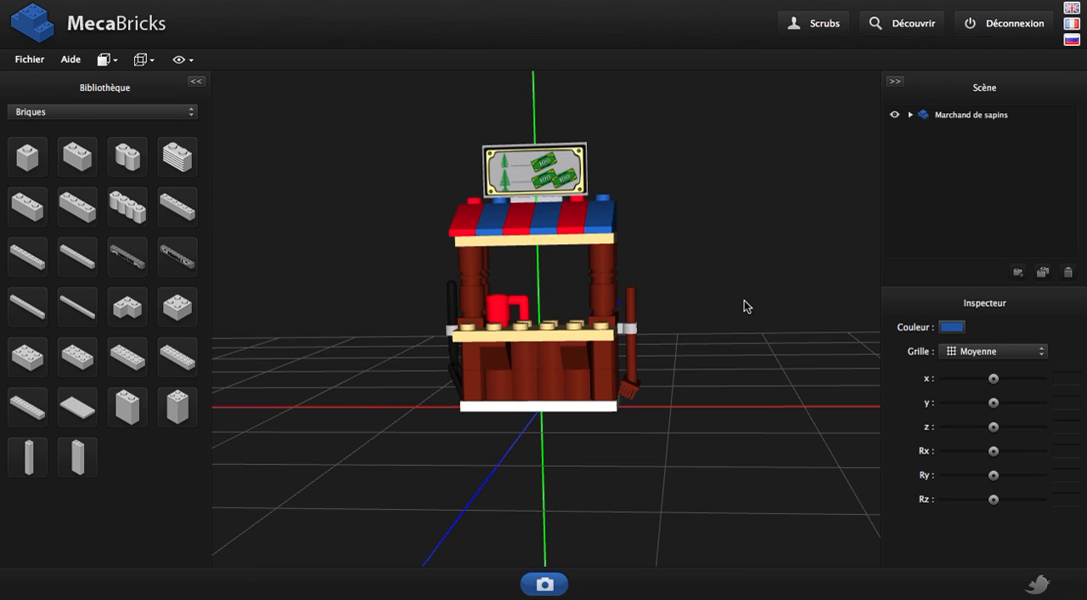
{"action": "left_click_drag", "start_coordinate": [744, 305], "coordinate": [714, 308]}
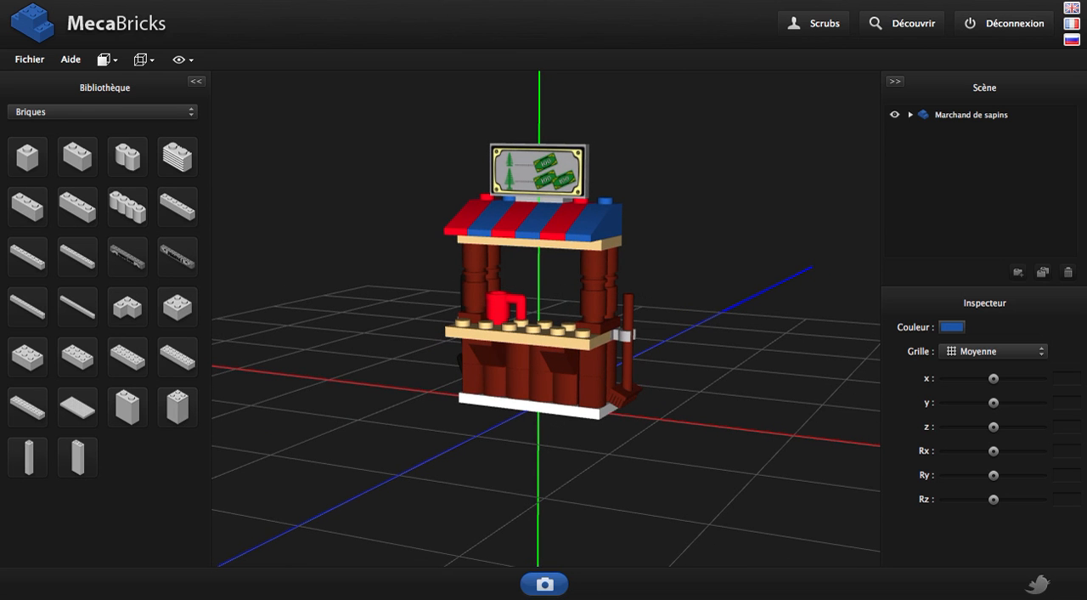
{"action": "scroll", "coordinate": [719, 260], "scroll_direction": "up", "scroll_amount": 5}
{"action": "scroll", "coordinate": [709, 182], "scroll_direction": "down", "scroll_amount": 5}
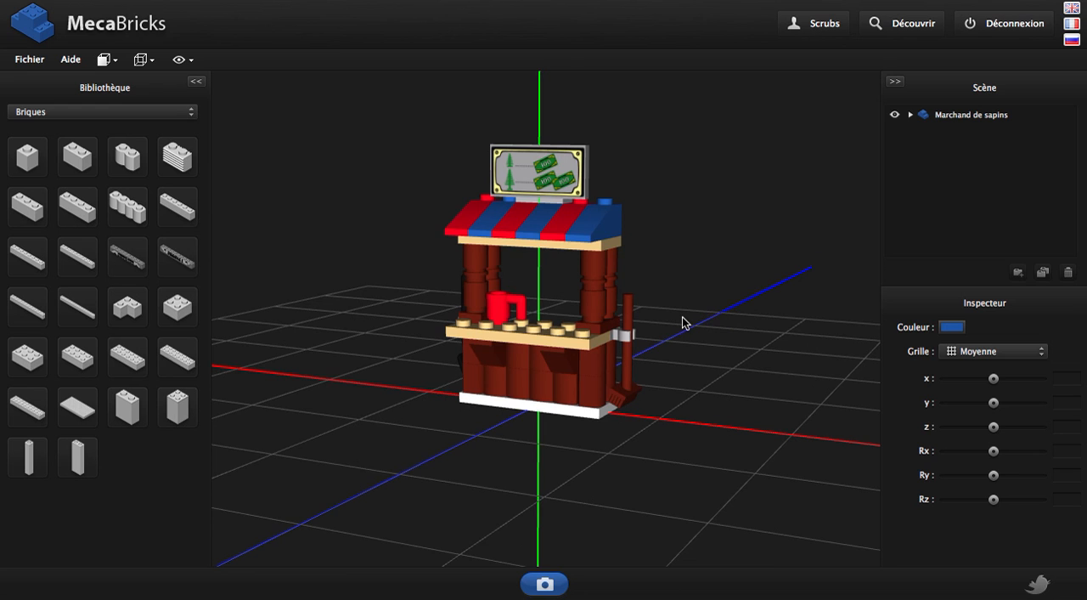
{"action": "right_click_drag", "start_coordinate": [682, 322], "coordinate": [731, 337]}
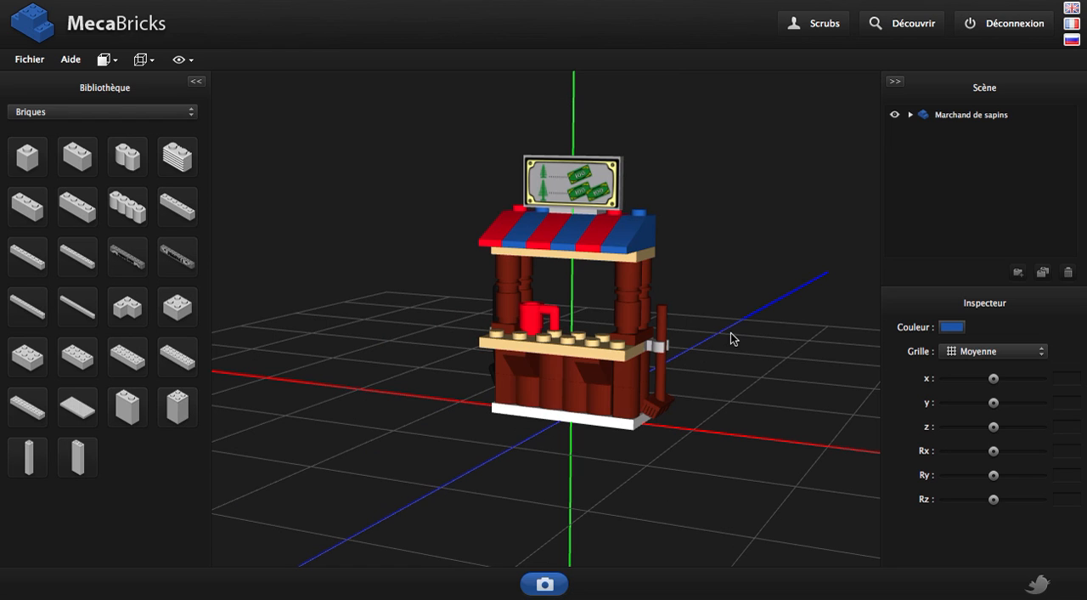
Hide the scene's coordinate axes and show them again
{"action": "left_click", "coordinate": [180, 62]}
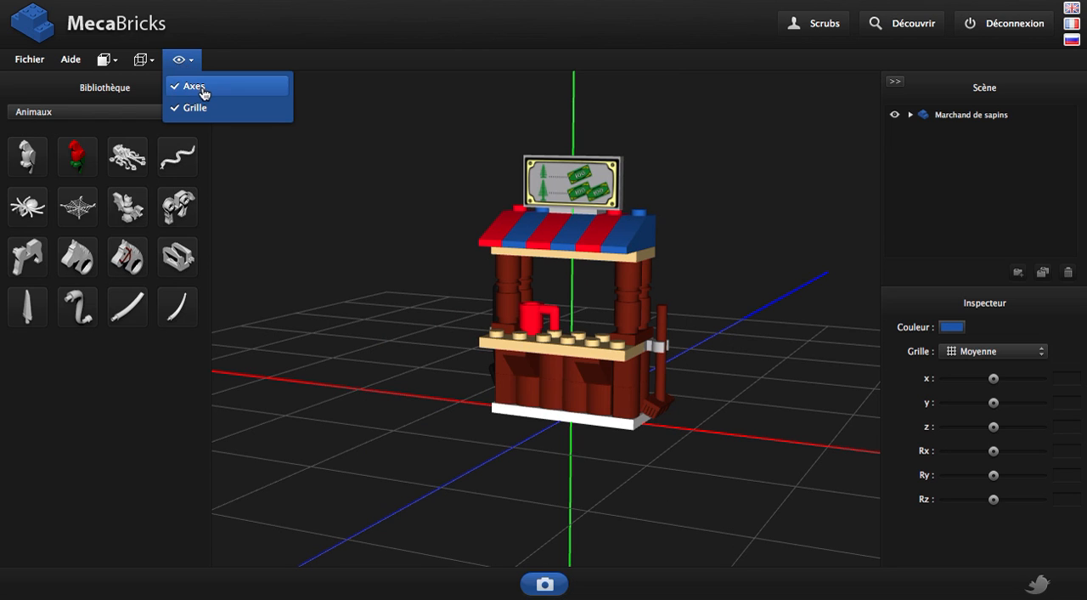
{"action": "left_click", "coordinate": [200, 88]}
{"action": "left_click", "coordinate": [180, 59]}
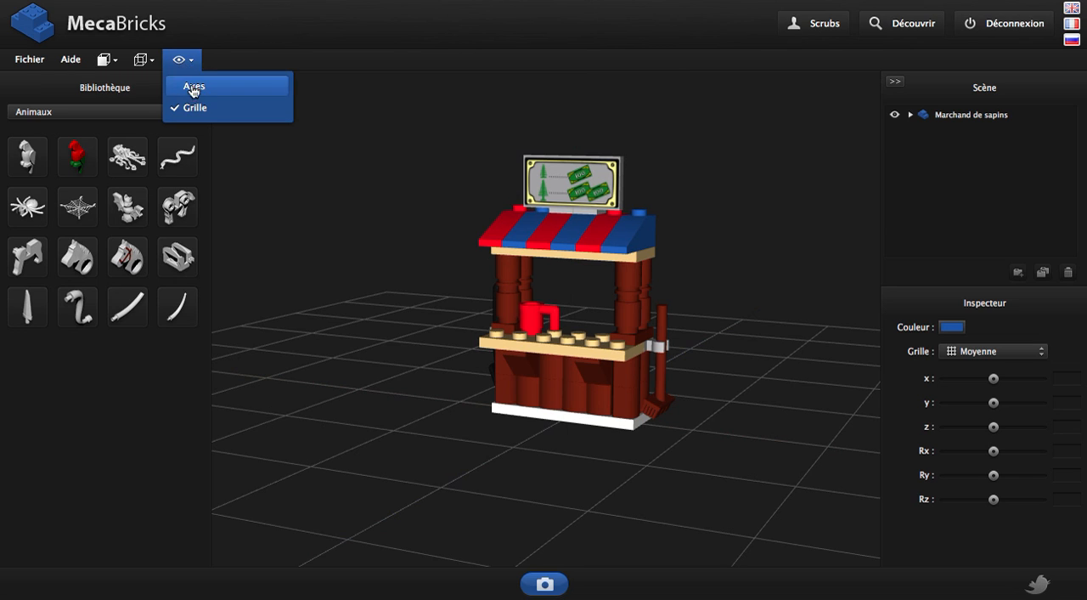
{"action": "left_click", "coordinate": [194, 89]}
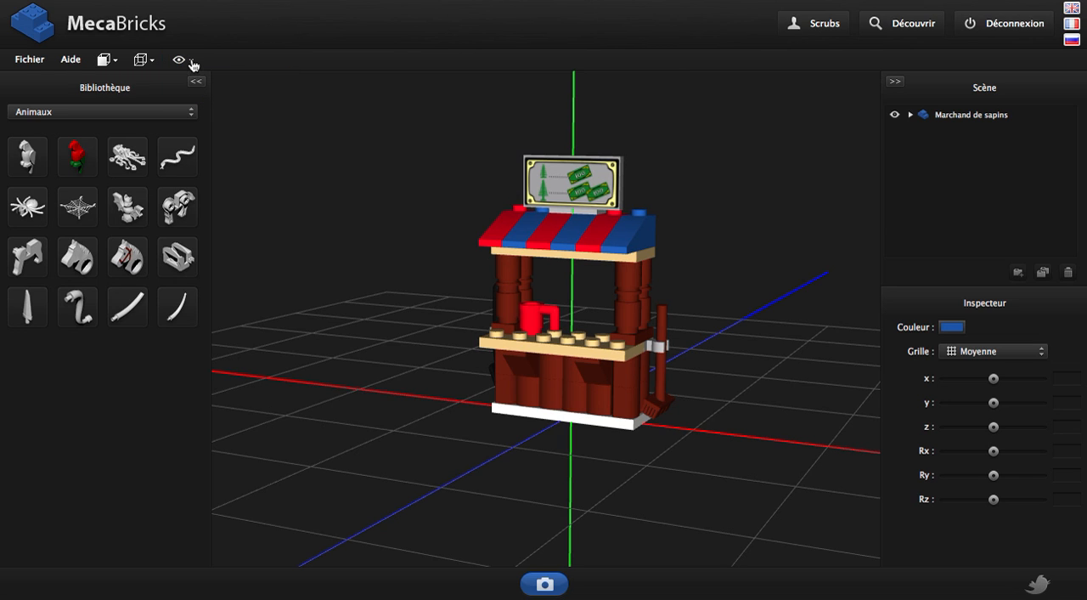
Display the stall in wireframe (Fil de fer) and return it to the Texture display mode
{"action": "left_click", "coordinate": [141, 60]}
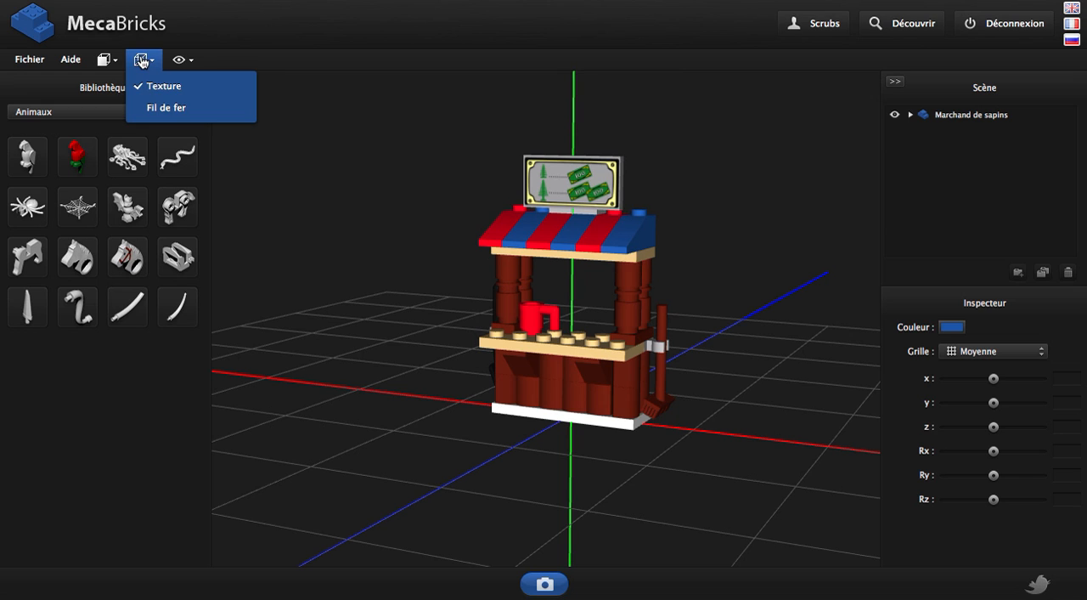
{"action": "left_click", "coordinate": [171, 108]}
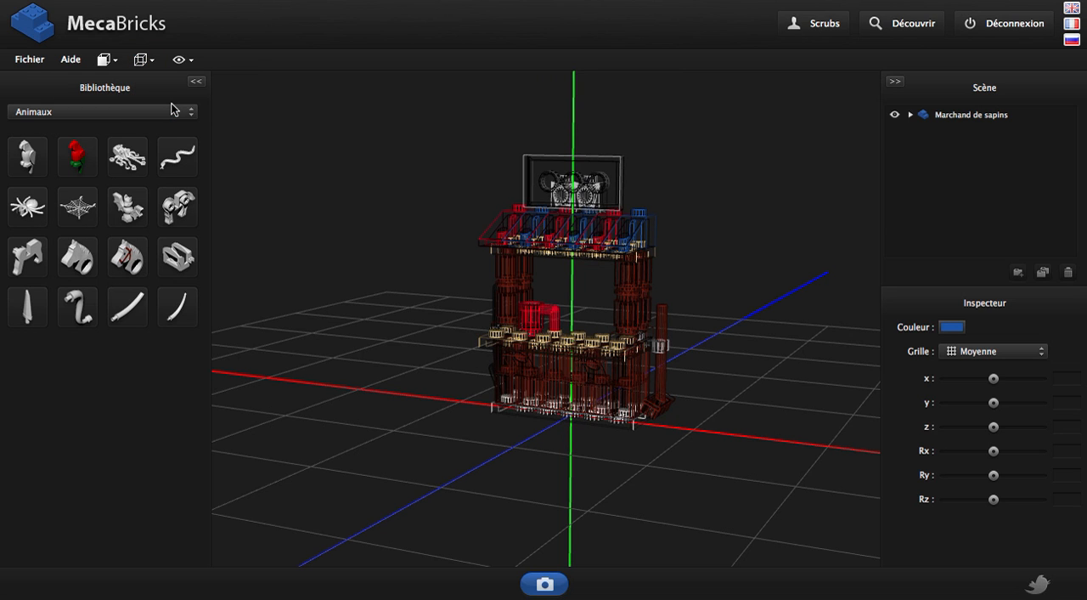
{"action": "left_click", "coordinate": [141, 59]}
{"action": "left_click", "coordinate": [153, 80]}
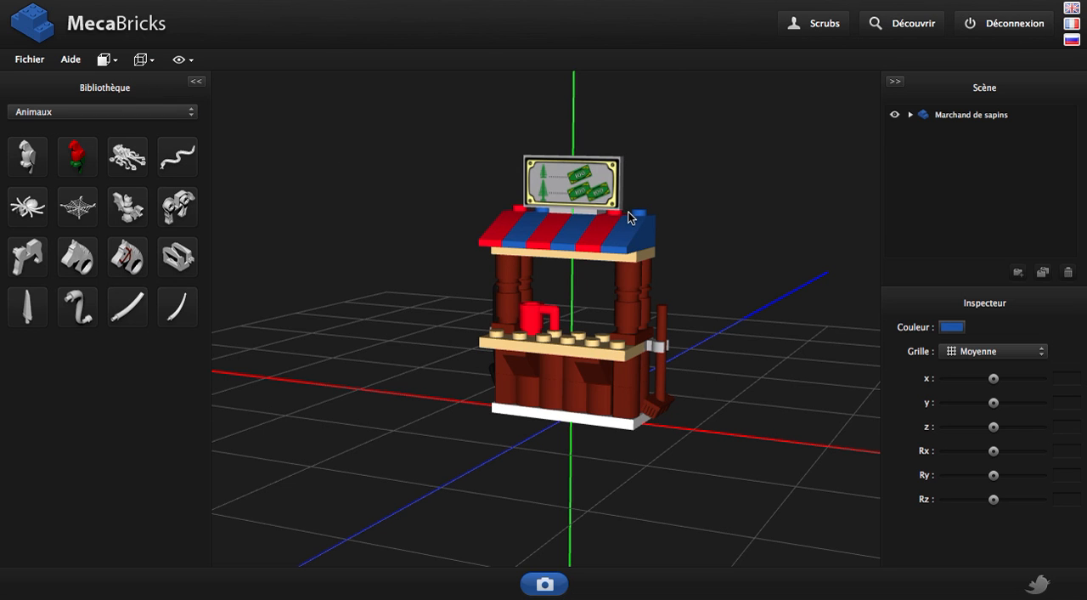
{"action": "key", "text": "z"}
{"action": "key", "text": "z"}
Inspect the stall in the front view and the other preset views, returning to an oblique perspective
{"action": "left_click", "coordinate": [106, 60]}
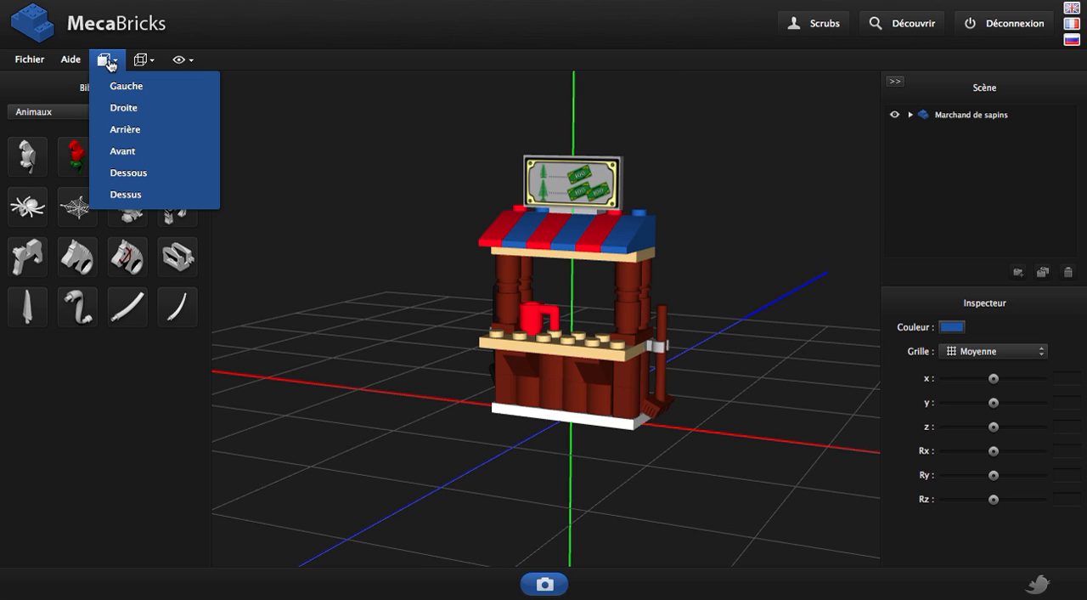
{"action": "left_click", "coordinate": [162, 150]}
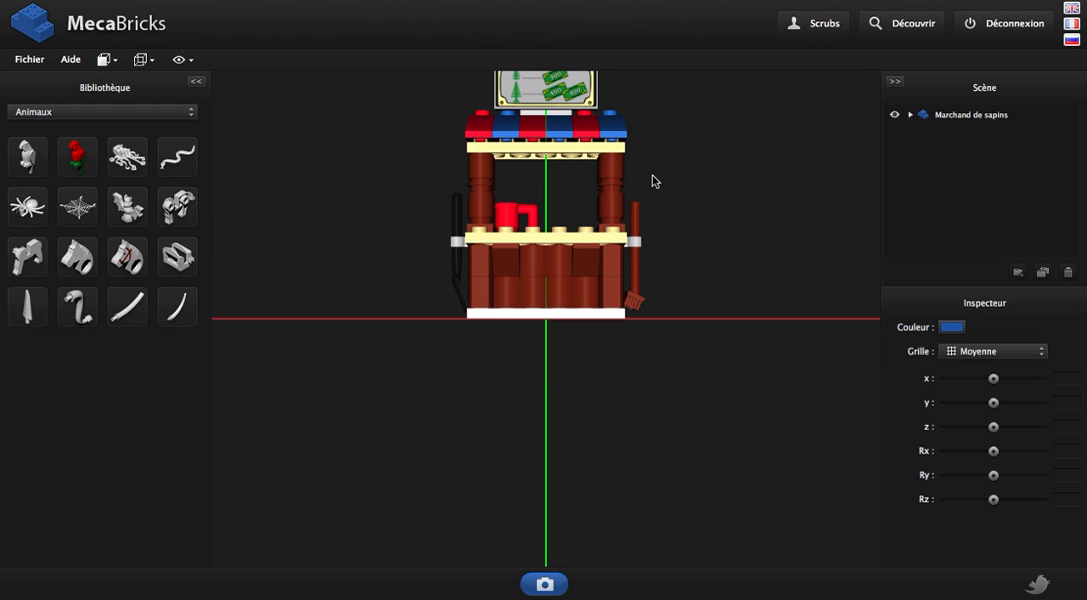
{"action": "key", "text": "2"}
{"action": "key", "text": "3"}
{"action": "key", "text": "4"}
{"action": "key", "text": "5"}
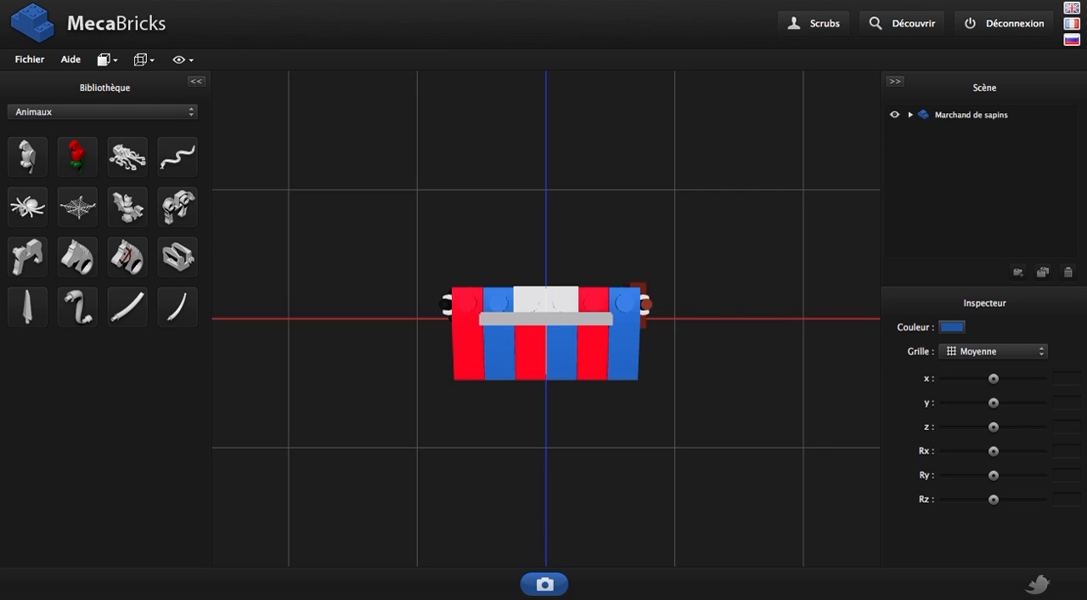
{"action": "key", "text": "6"}
{"action": "key", "text": "1"}
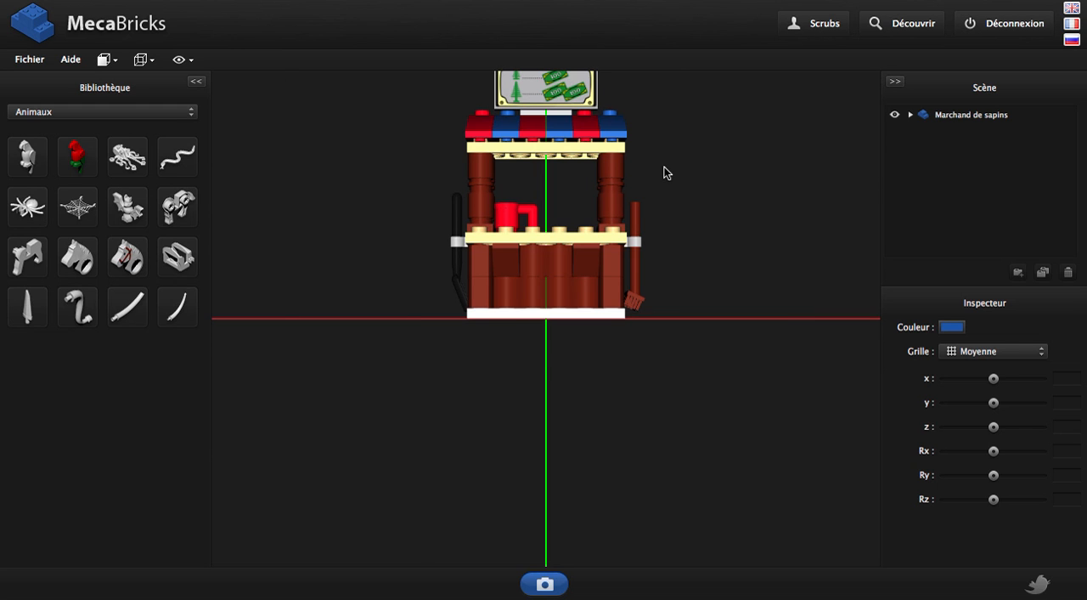
{"action": "right_click_drag", "start_coordinate": [666, 168], "coordinate": [680, 309]}
{"action": "left_click_drag", "start_coordinate": [718, 304], "coordinate": [635, 307]}
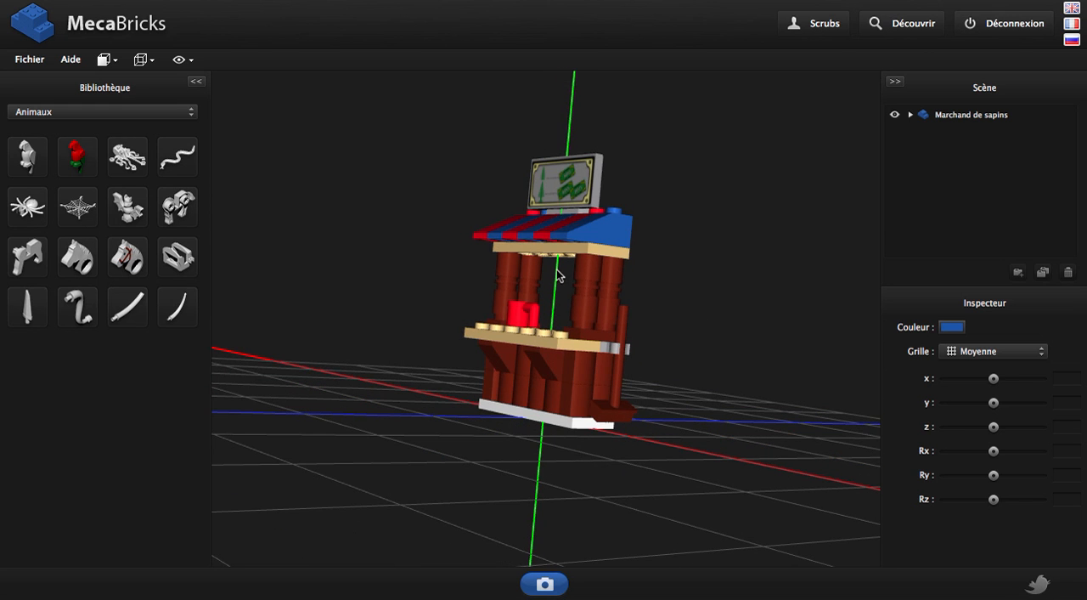
Show the Barres category in the parts library and expand the Marchand de sapins model in the scene tree
{"action": "left_click", "coordinate": [164, 113]}
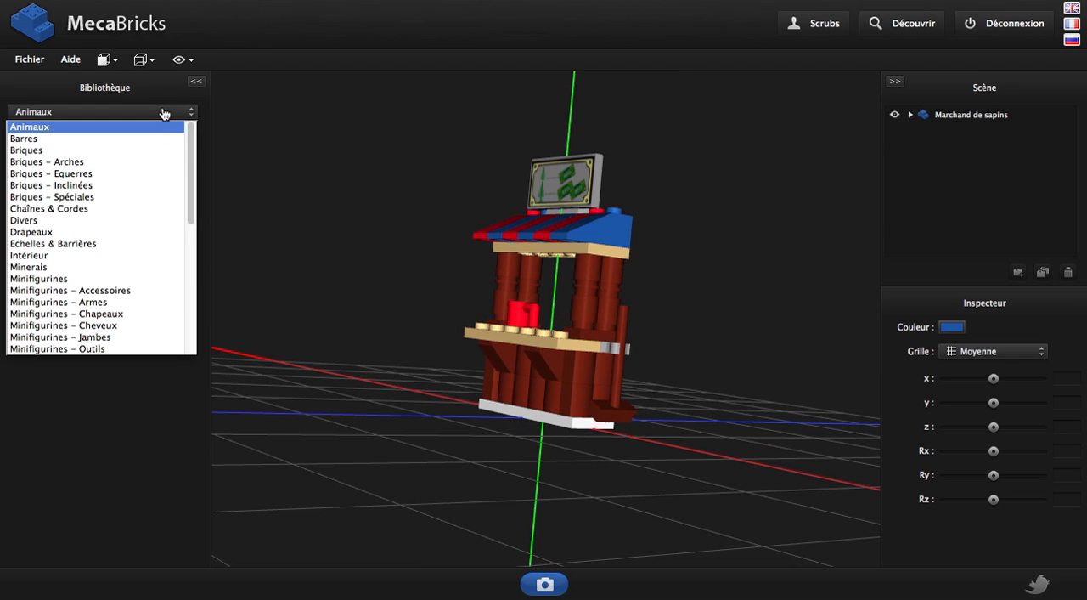
{"action": "left_click", "coordinate": [104, 139]}
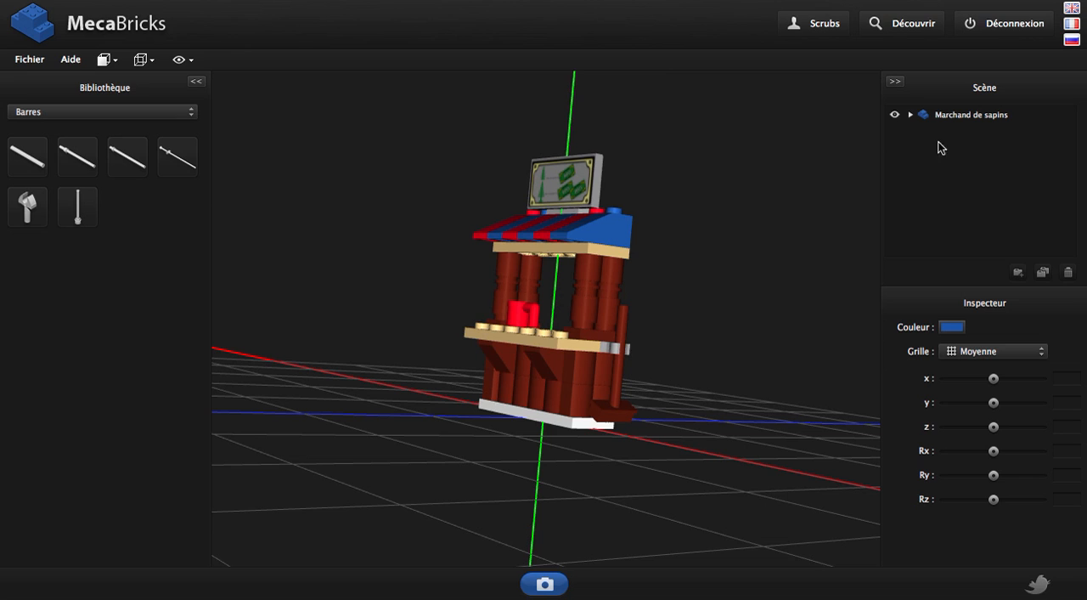
{"action": "left_click", "coordinate": [911, 115]}
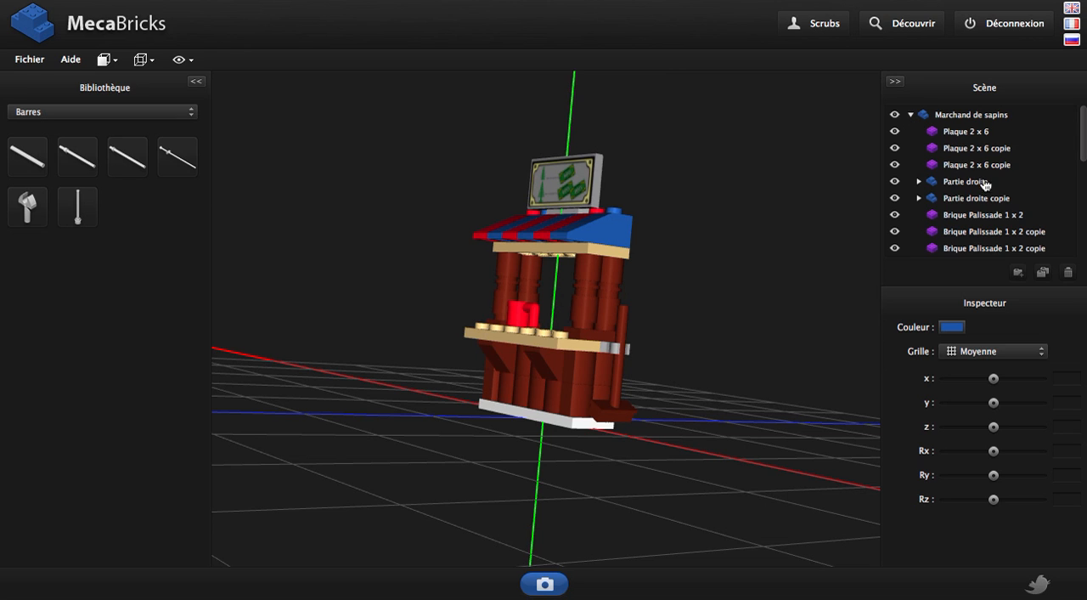
Hide the Partie droite group, show it again and select it
{"action": "left_click", "coordinate": [895, 183]}
{"action": "left_click", "coordinate": [897, 189]}
{"action": "left_click", "coordinate": [973, 187]}
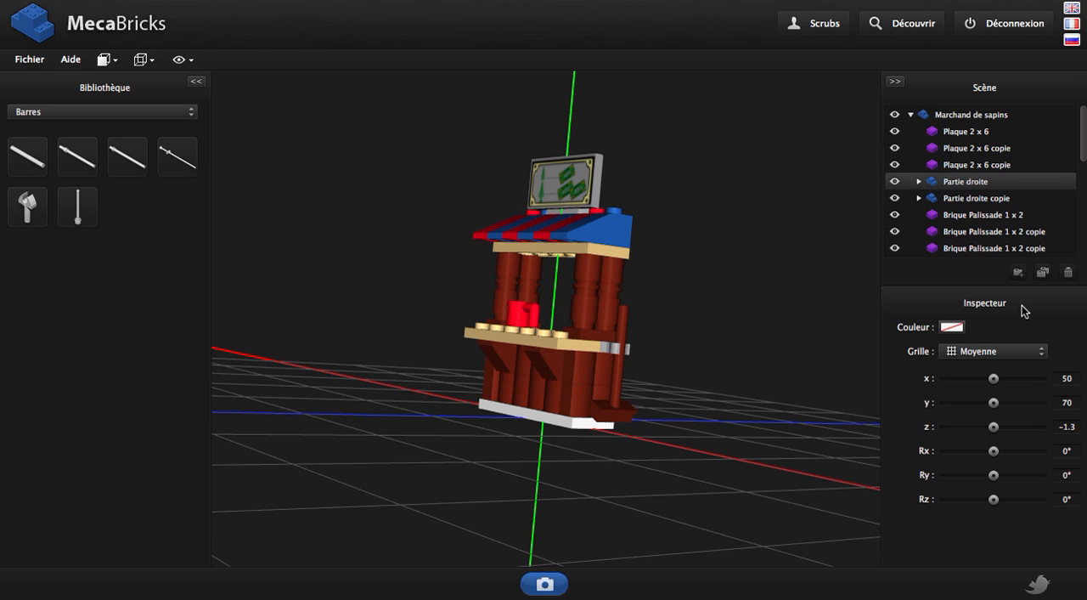
Look at the Solides colour palette and the grid size options for the Partie droite group
{"action": "left_click", "coordinate": [949, 328]}
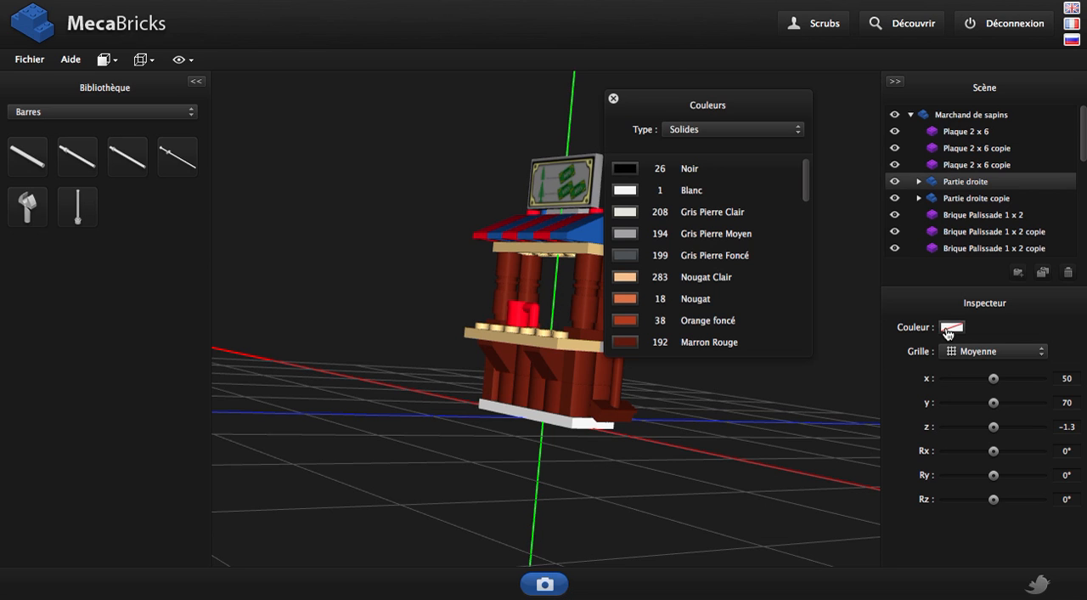
{"action": "left_click_drag", "start_coordinate": [735, 108], "coordinate": [754, 91]}
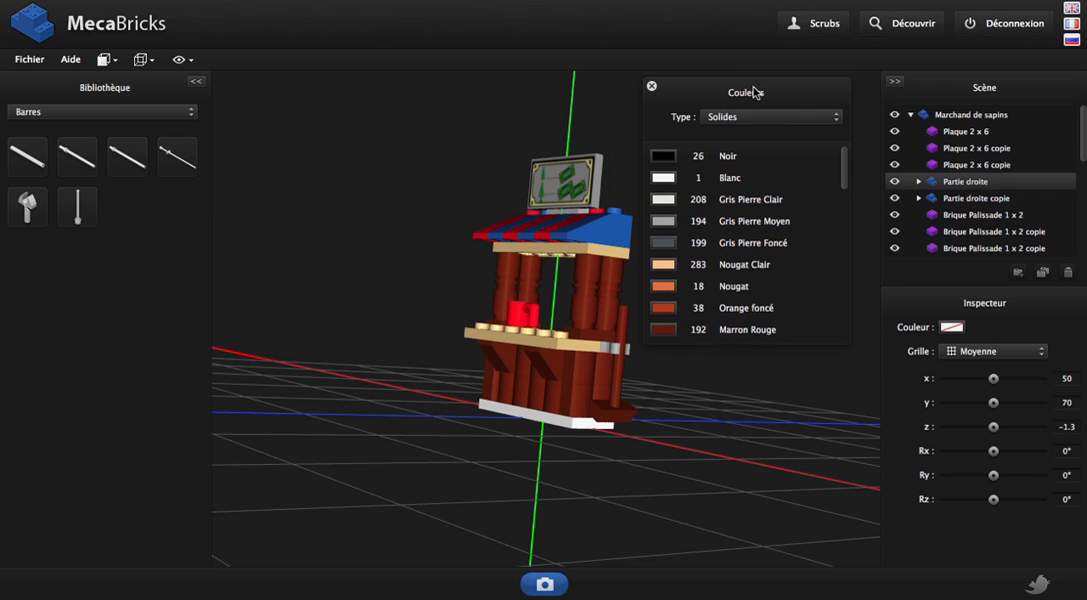
{"action": "left_click", "coordinate": [651, 86]}
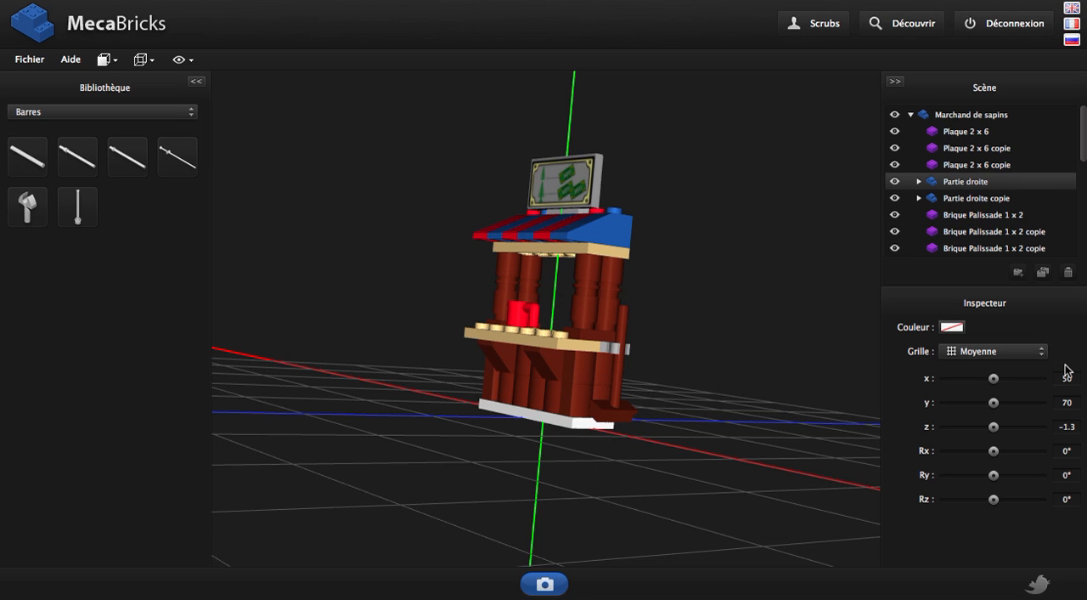
{"action": "left_click", "coordinate": [1025, 357]}
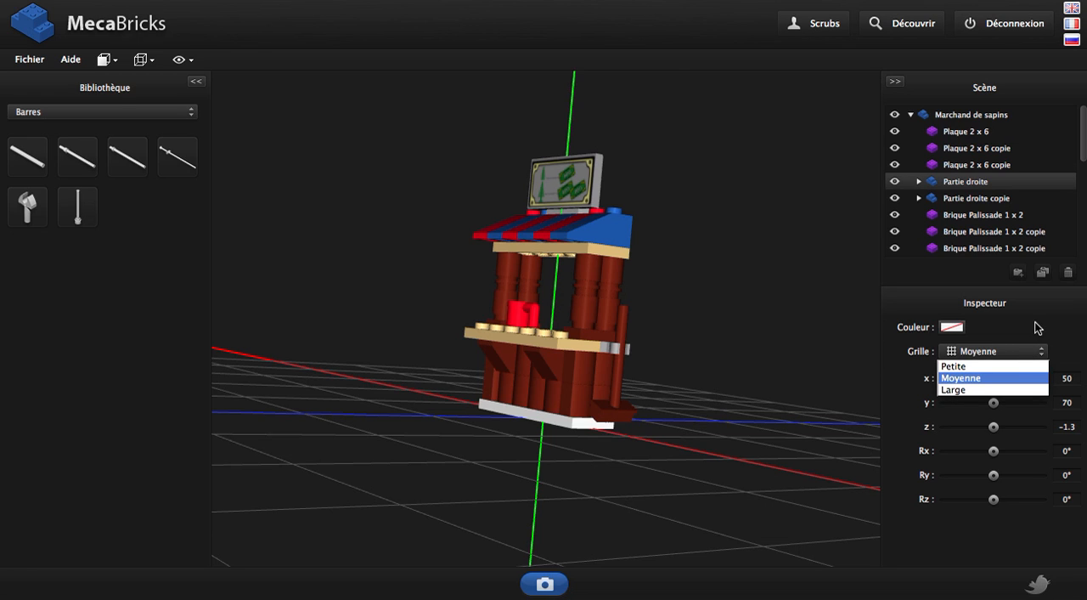
{"action": "left_click", "coordinate": [1028, 356]}
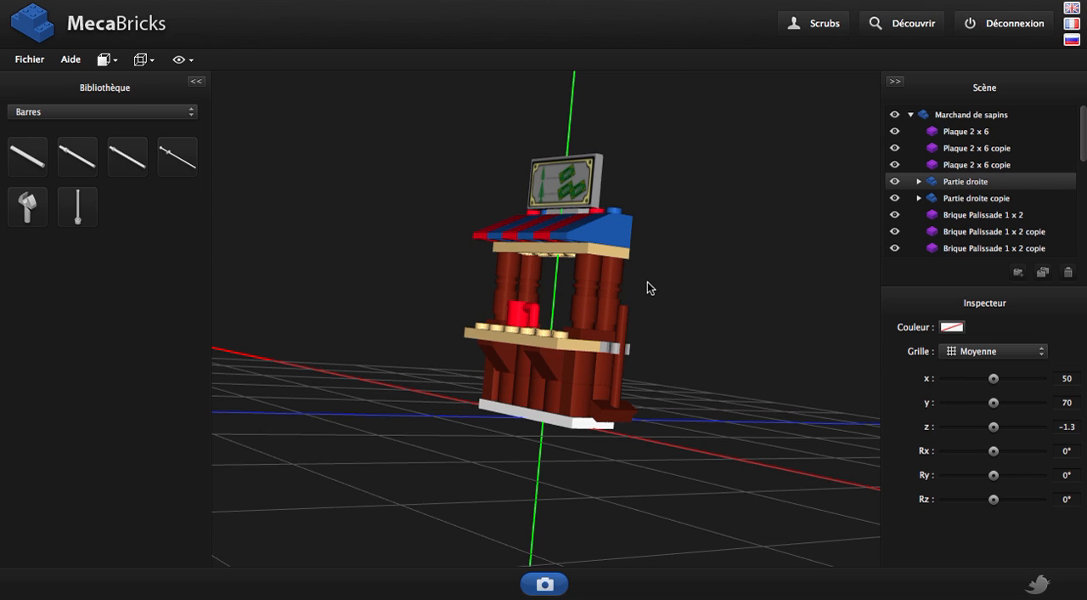
Move the blue end tile of the roof away from the stall to x 109, y 148, z -18
{"action": "left_click_drag", "start_coordinate": [618, 239], "coordinate": [670, 224]}
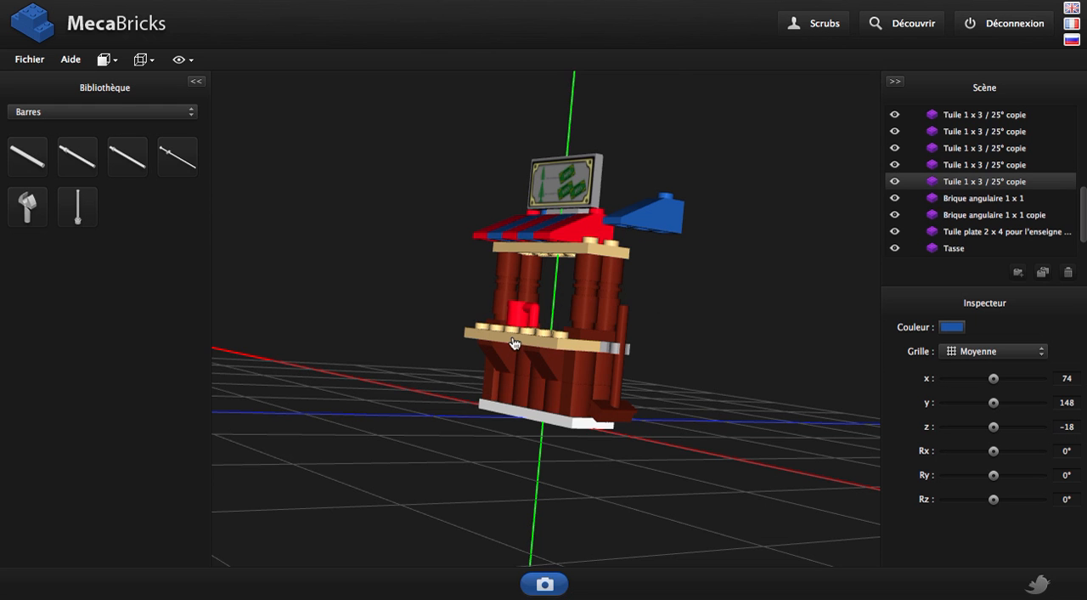
{"action": "left_click_drag", "start_coordinate": [391, 337], "coordinate": [360, 383]}
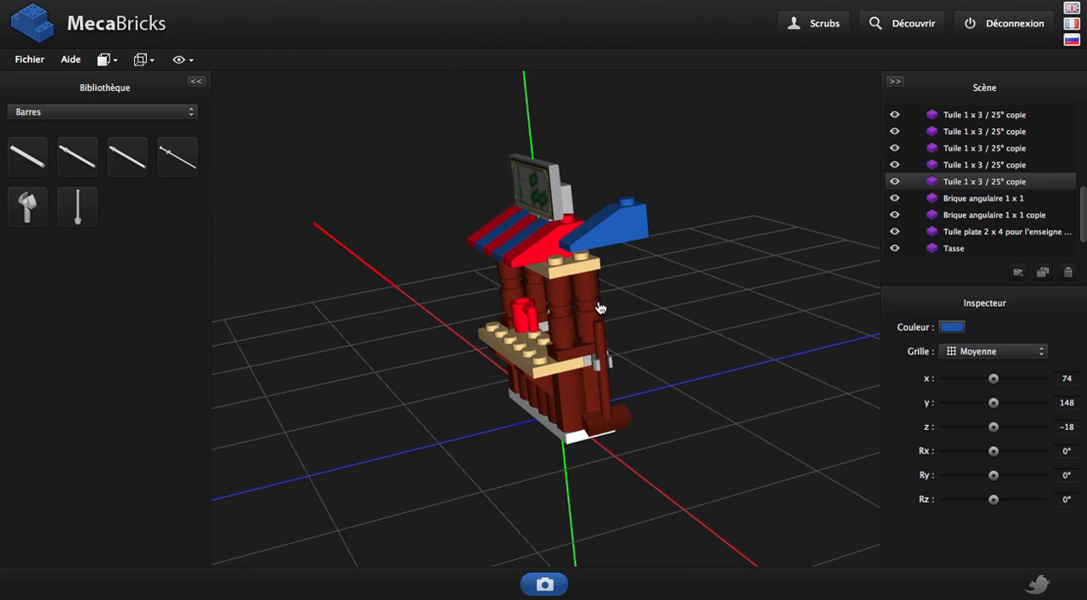
{"action": "left_click_drag", "start_coordinate": [619, 311], "coordinate": [704, 284]}
{"action": "key", "text": "Left"}
{"action": "key", "text": "Right"}
{"action": "key", "text": "Right"}
{"action": "key", "text": "Right"}
{"action": "key", "text": "Right"}
{"action": "key", "text": "Right"}
{"action": "key", "text": "Right"}
{"action": "key", "text": "Right"}
{"action": "key", "text": "Right"}
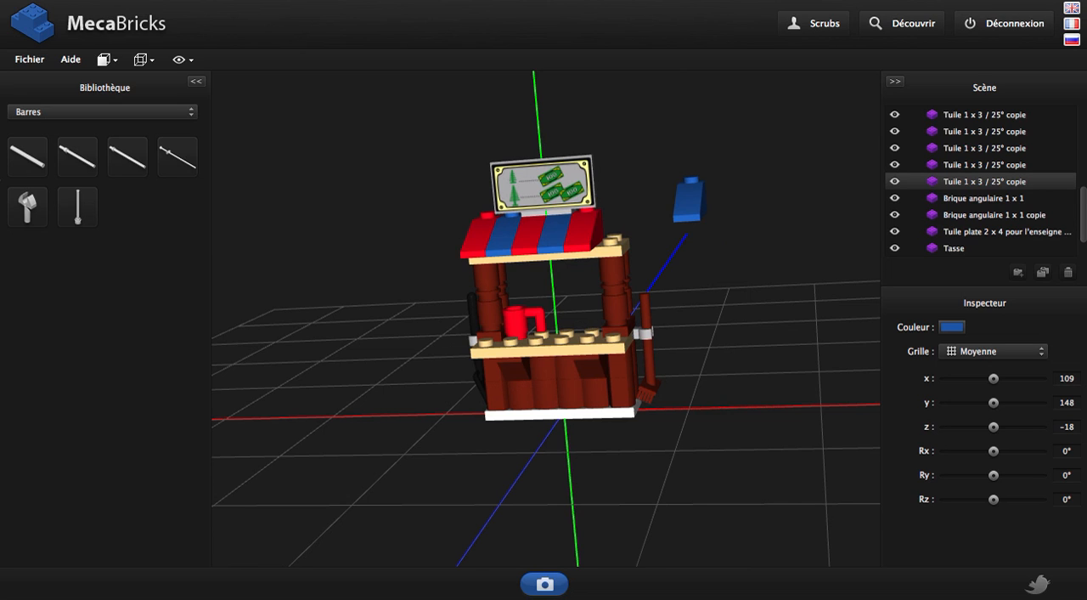
Create a new empty model without saving the current one
{"action": "left_click", "coordinate": [29, 59]}
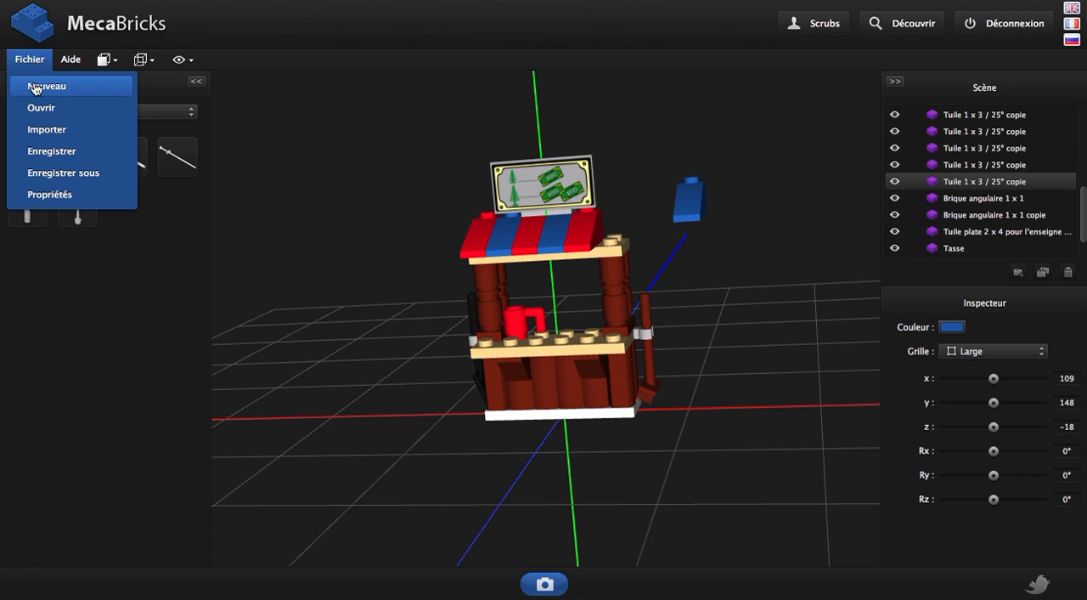
{"action": "left_click", "coordinate": [34, 84]}
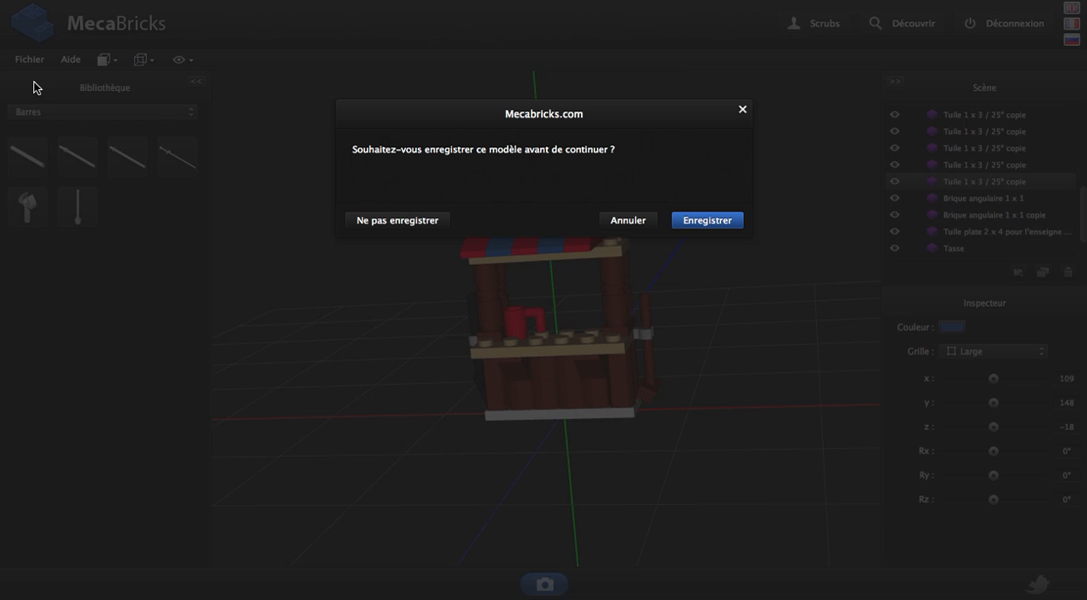
{"action": "left_click", "coordinate": [412, 222]}
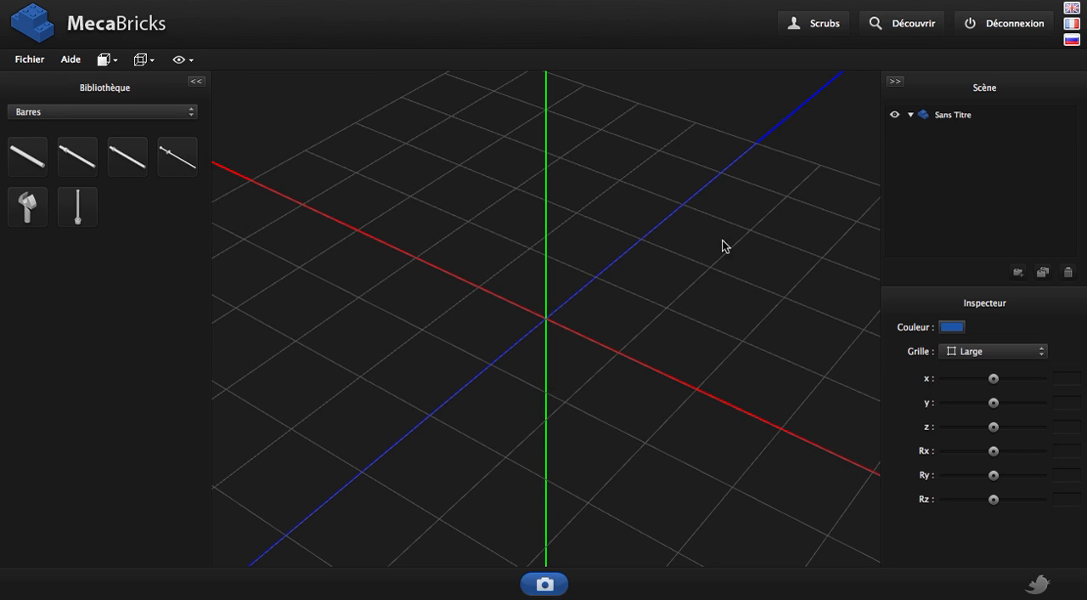
Rename the untitled model in the scene tree to "Marchand de sapins"
{"action": "left_click", "coordinate": [958, 118]}
{"action": "double_click", "coordinate": [959, 117]}
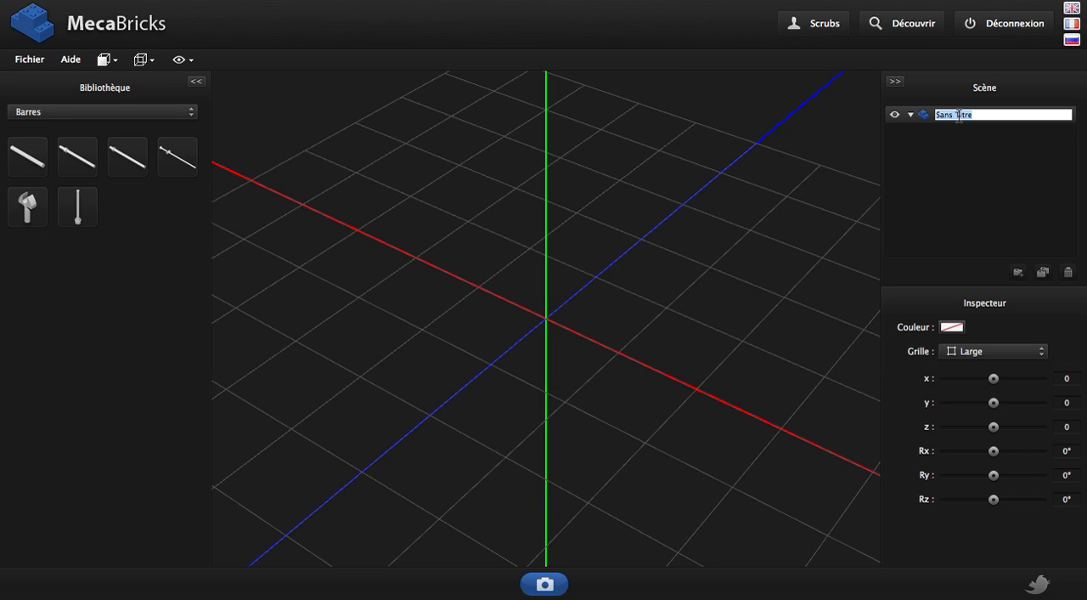
{"action": "type", "text": "Marchand de sapins"}
{"action": "key", "text": "Return"}
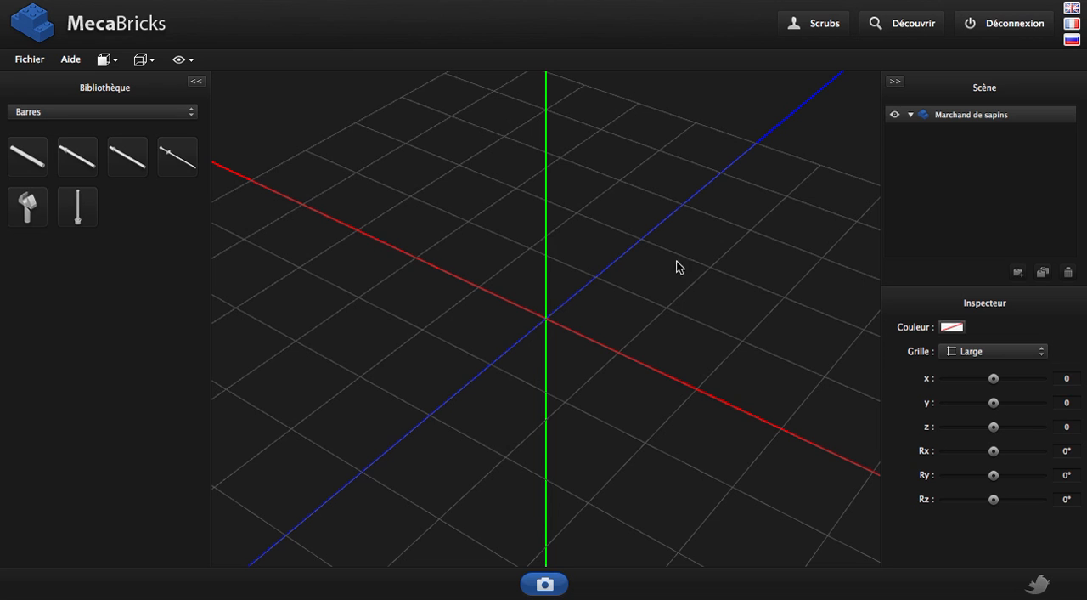
Add a Plaque 2 x 6 from the Plaques library category to the model
{"action": "left_click", "coordinate": [84, 115]}
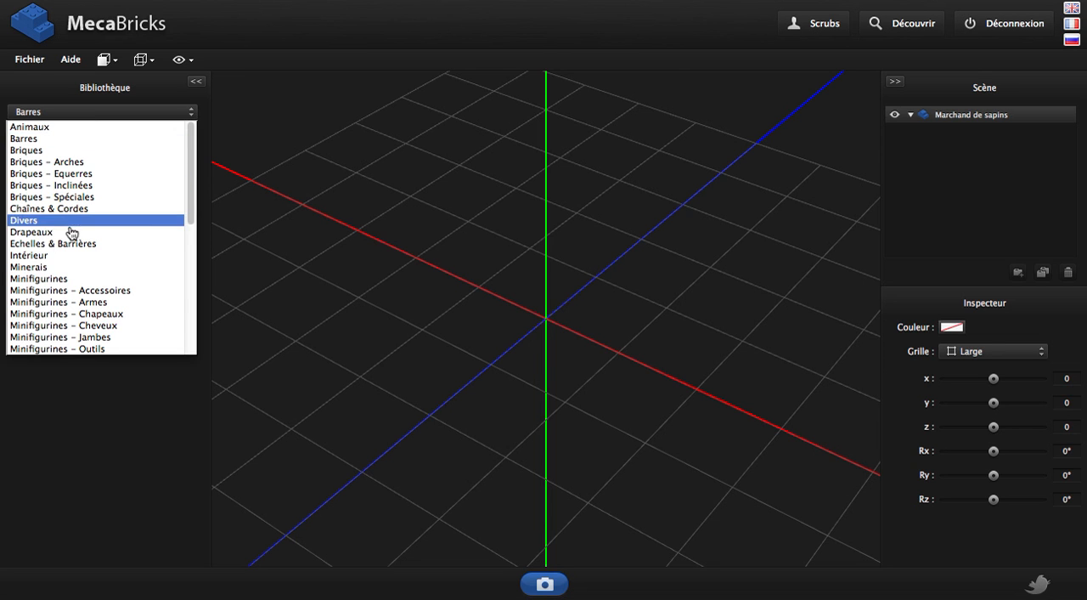
{"action": "scroll", "coordinate": [68, 235], "scroll_direction": "down", "scroll_amount": 5}
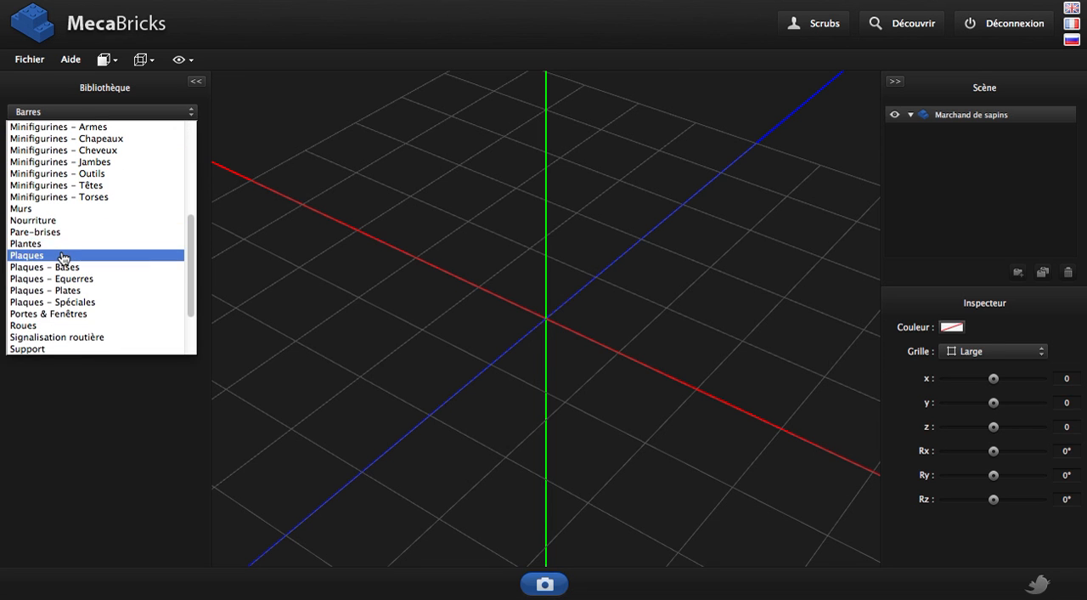
{"action": "left_click", "coordinate": [63, 254]}
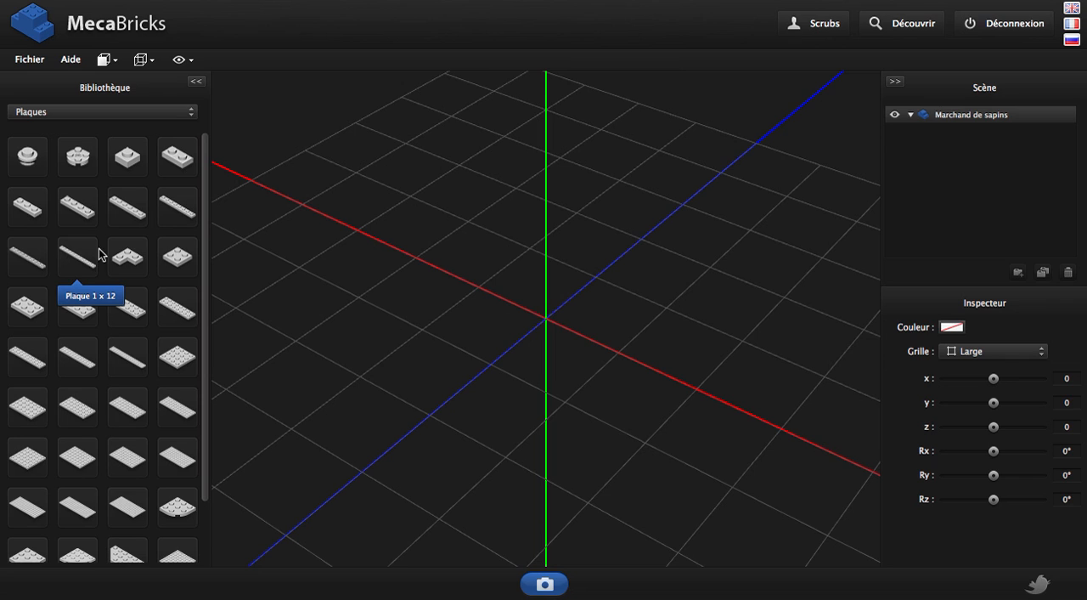
{"action": "left_click", "coordinate": [123, 313]}
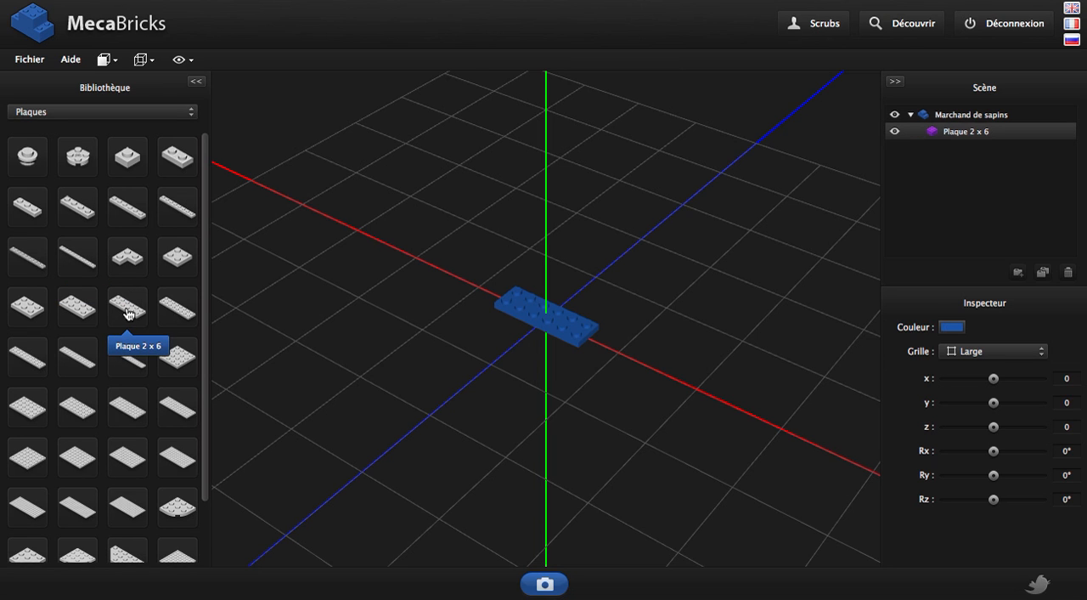
Colour the 2 x 6 plate Blanc from the Solides colours and shift the colour palette slightly away from the model
{"action": "left_click", "coordinate": [954, 328]}
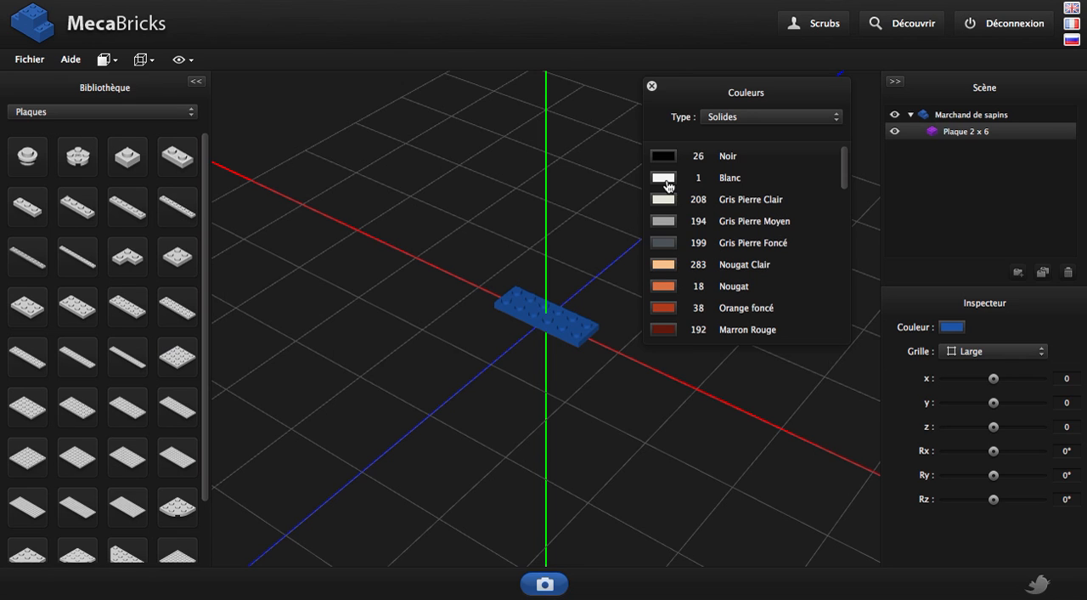
{"action": "left_click", "coordinate": [667, 184]}
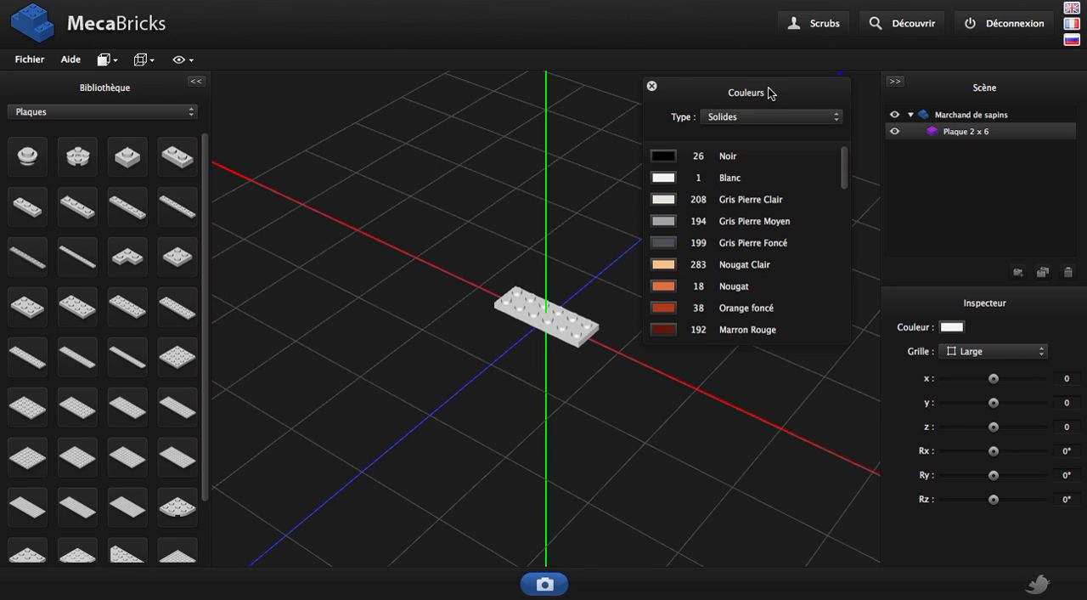
{"action": "left_click_drag", "start_coordinate": [768, 93], "coordinate": [772, 72]}
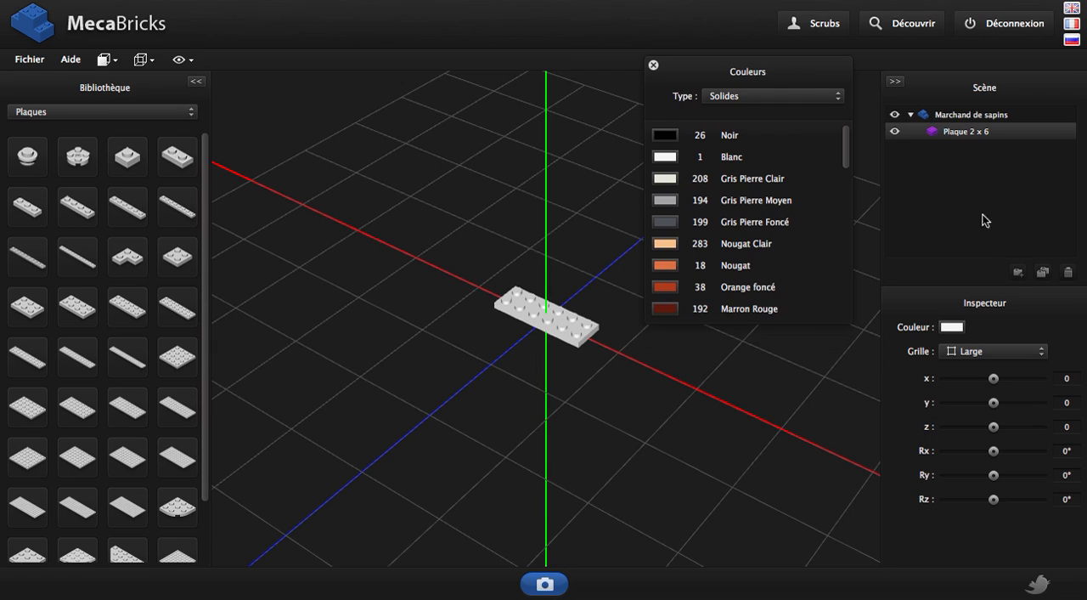
Create a new group in the scene tree and name it "Partie droite"
{"action": "left_click", "coordinate": [1019, 273]}
{"action": "double_click", "coordinate": [963, 148]}
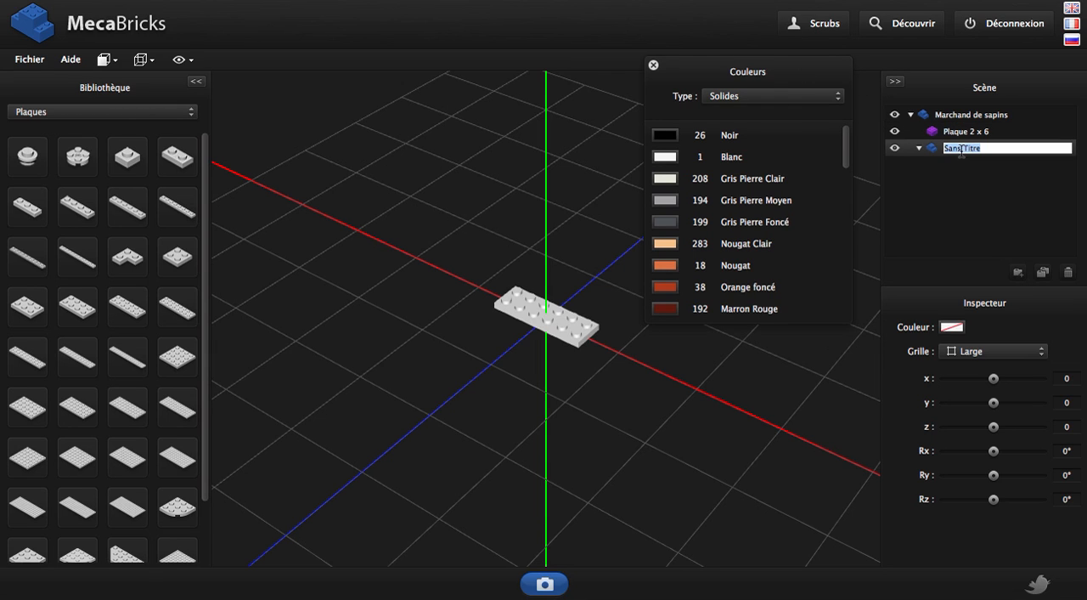
{"action": "type", "text": "Partie"}
{"action": "key", "text": "Return"}
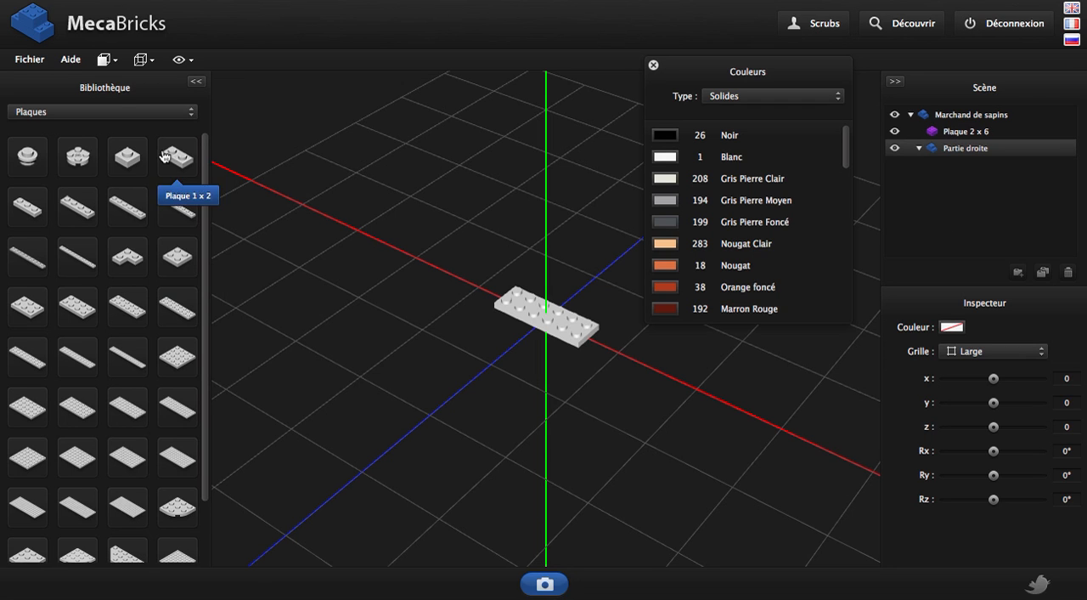
Add a Brique Palissade 1 x 2 from the Briques library category to the Partie droite group
{"action": "left_click", "coordinate": [153, 111]}
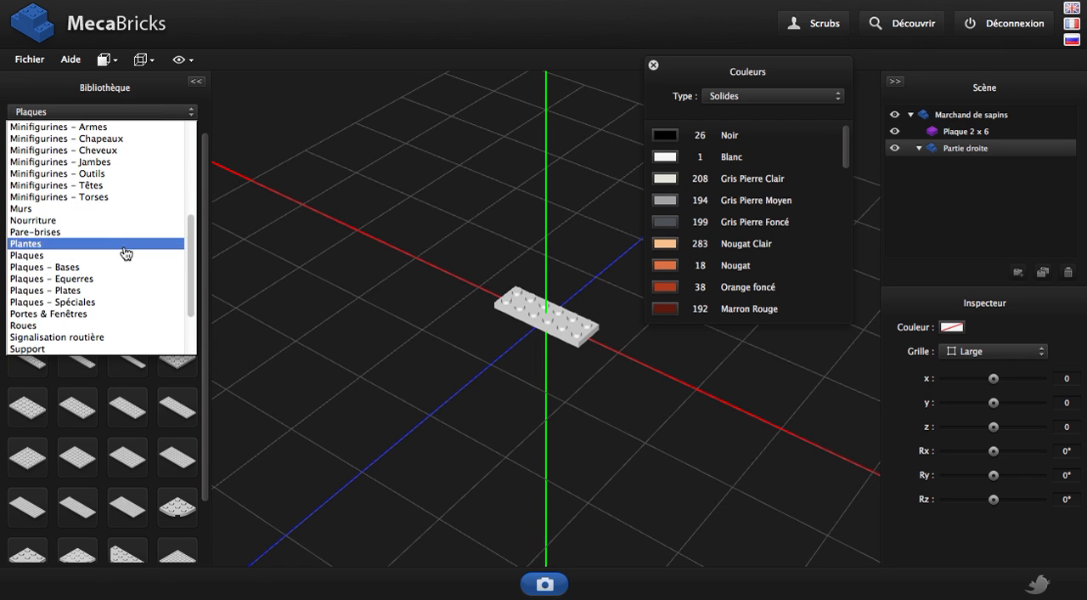
{"action": "scroll", "coordinate": [127, 265], "scroll_direction": "up", "scroll_amount": 5}
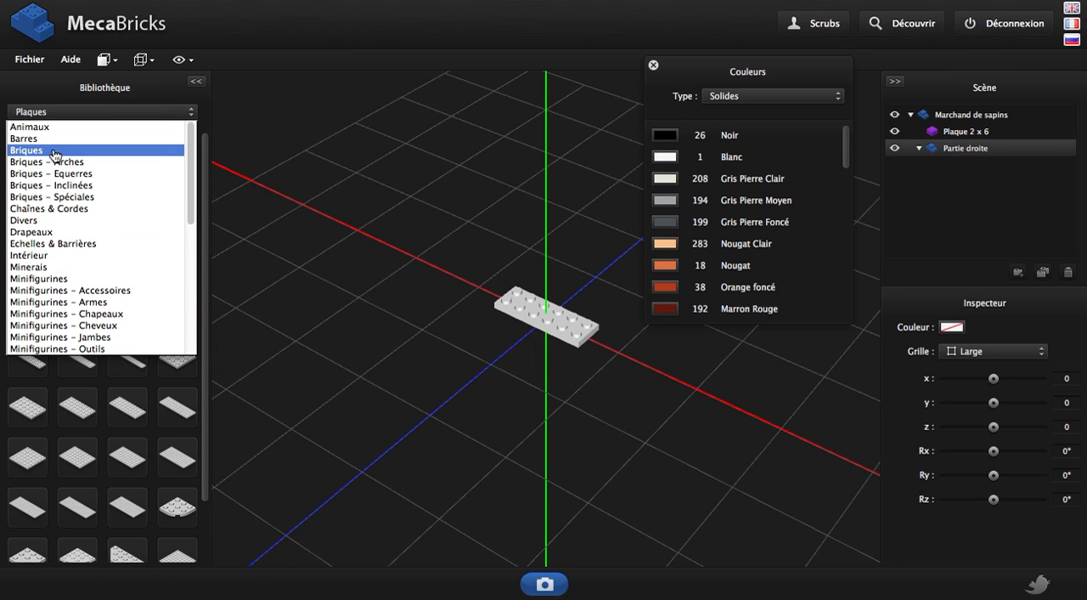
{"action": "left_click", "coordinate": [53, 150]}
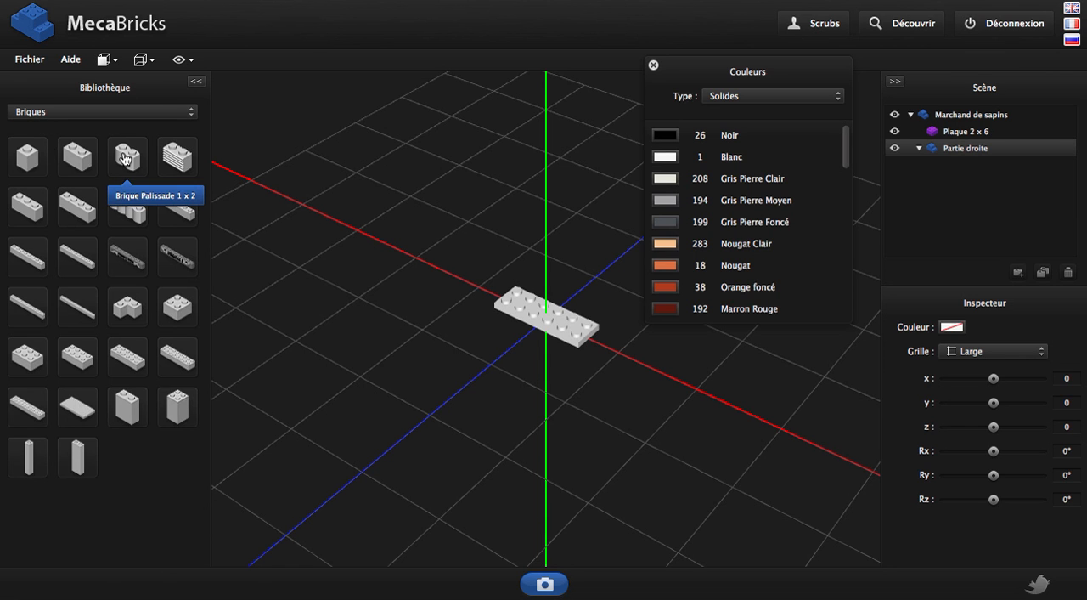
{"action": "left_click", "coordinate": [127, 156]}
{"action": "scroll", "coordinate": [525, 300], "scroll_direction": "up", "scroll_amount": 2}
{"action": "scroll", "coordinate": [525, 300], "scroll_direction": "up", "scroll_amount": 1}
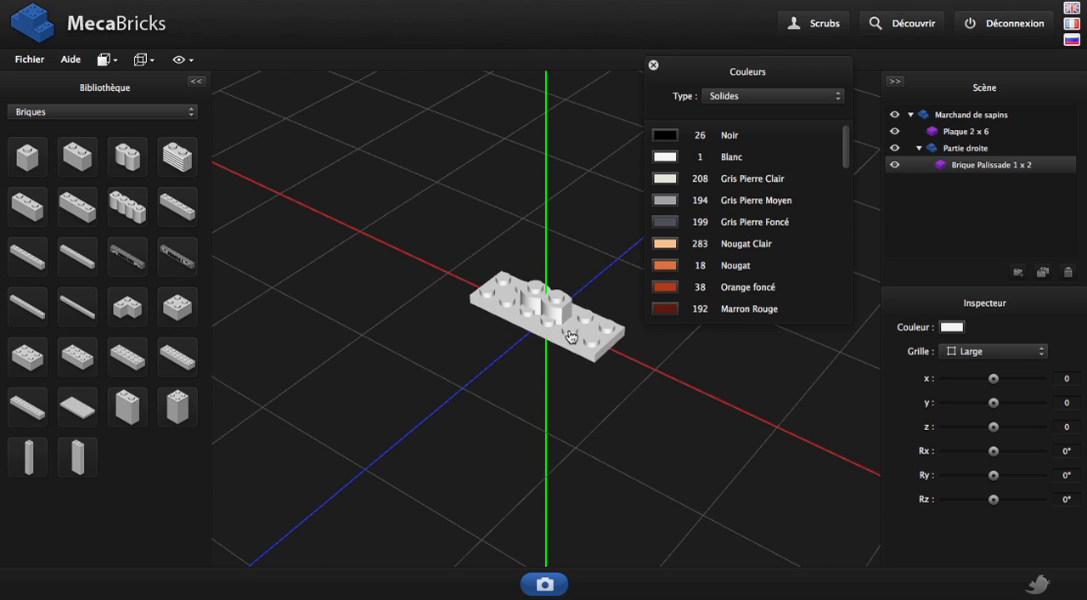
{"action": "right_click_drag", "start_coordinate": [517, 428], "coordinate": [485, 461]}
{"action": "left_click_drag", "start_coordinate": [485, 461], "coordinate": [527, 432]}
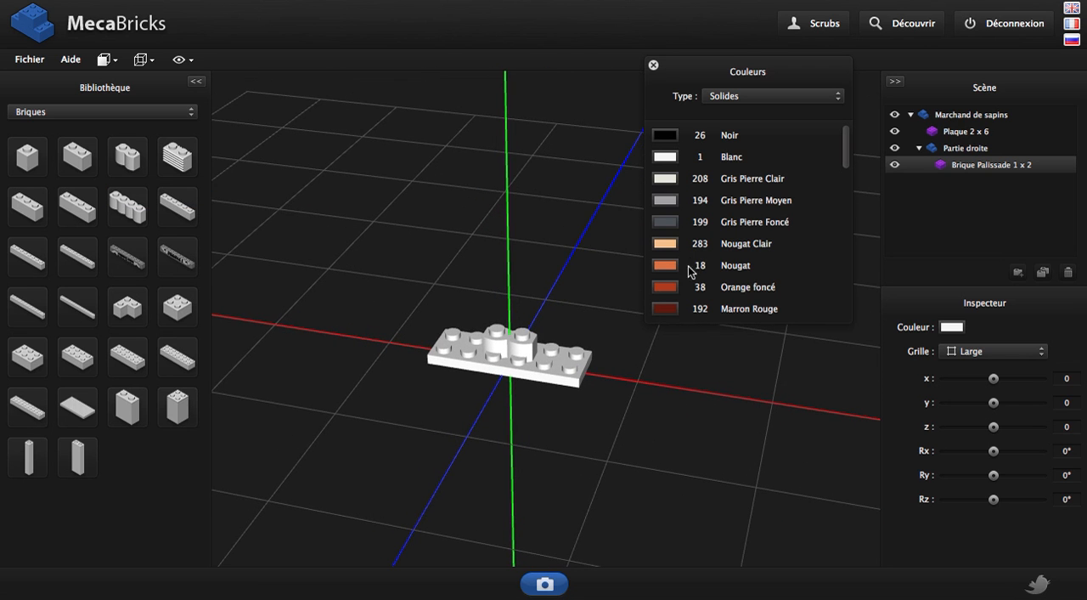
Colour the palisade brick Marron Rouge and set its y position to 8 so it sits on the white plate
{"action": "left_click", "coordinate": [667, 311]}
{"action": "scroll", "coordinate": [552, 340], "scroll_direction": "up", "scroll_amount": 1}
{"action": "scroll", "coordinate": [552, 340], "scroll_direction": "up", "scroll_amount": 1}
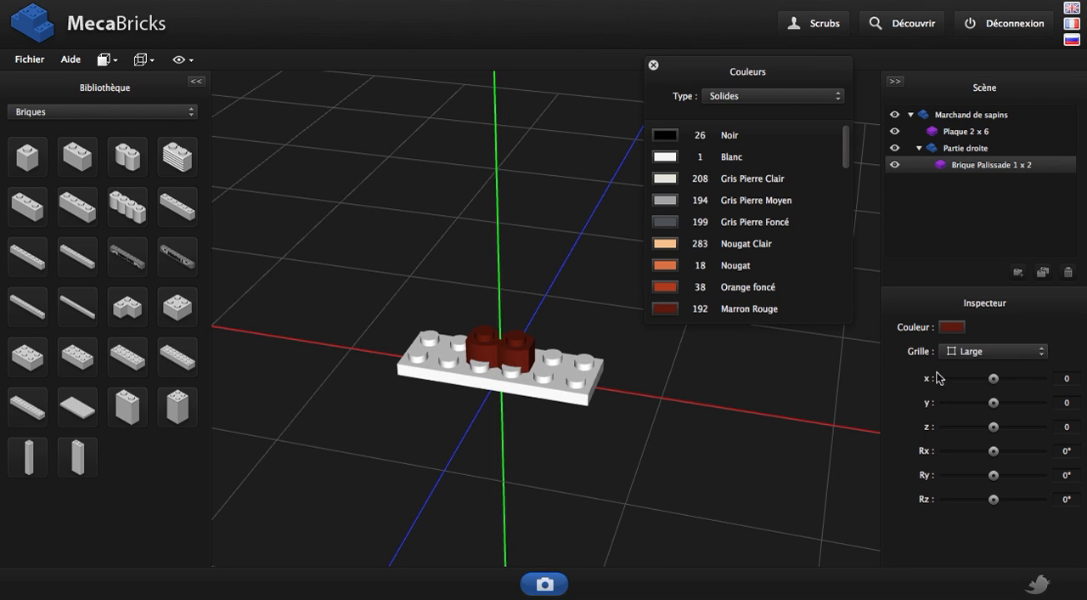
{"action": "left_click", "coordinate": [1071, 404]}
{"action": "key", "text": "BackSpace"}
{"action": "key", "text": "Return"}
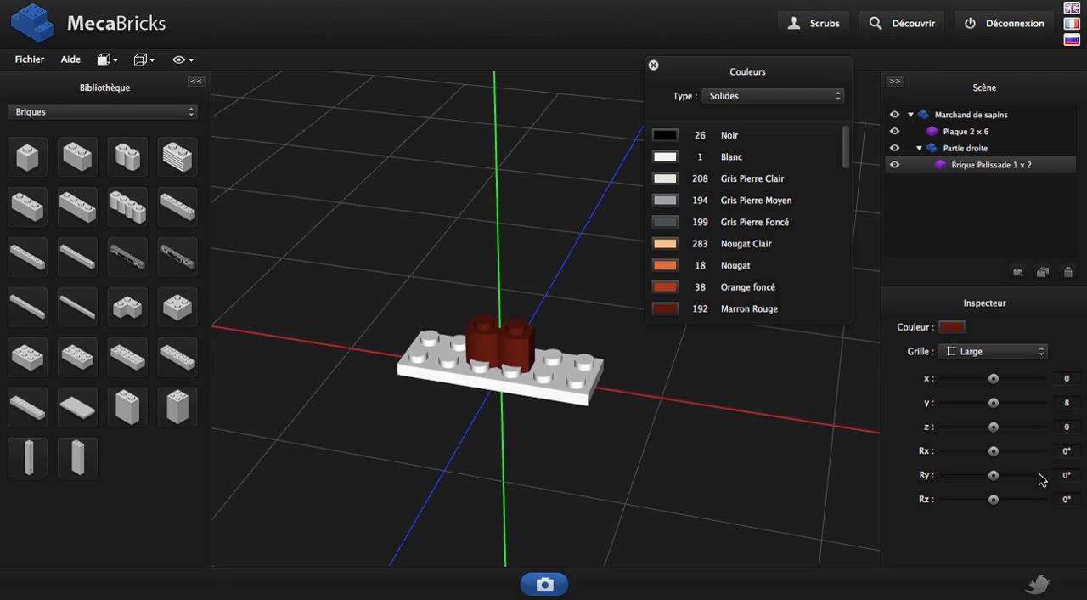
Set the grid to Petite and rotate the palisade brick to 90° around the y axis
{"action": "left_click", "coordinate": [999, 355]}
{"action": "left_click", "coordinate": [986, 366]}
{"action": "left_click_drag", "start_coordinate": [995, 482], "coordinate": [1078, 477]}
{"action": "scroll", "coordinate": [594, 431], "scroll_direction": "up", "scroll_amount": 2}
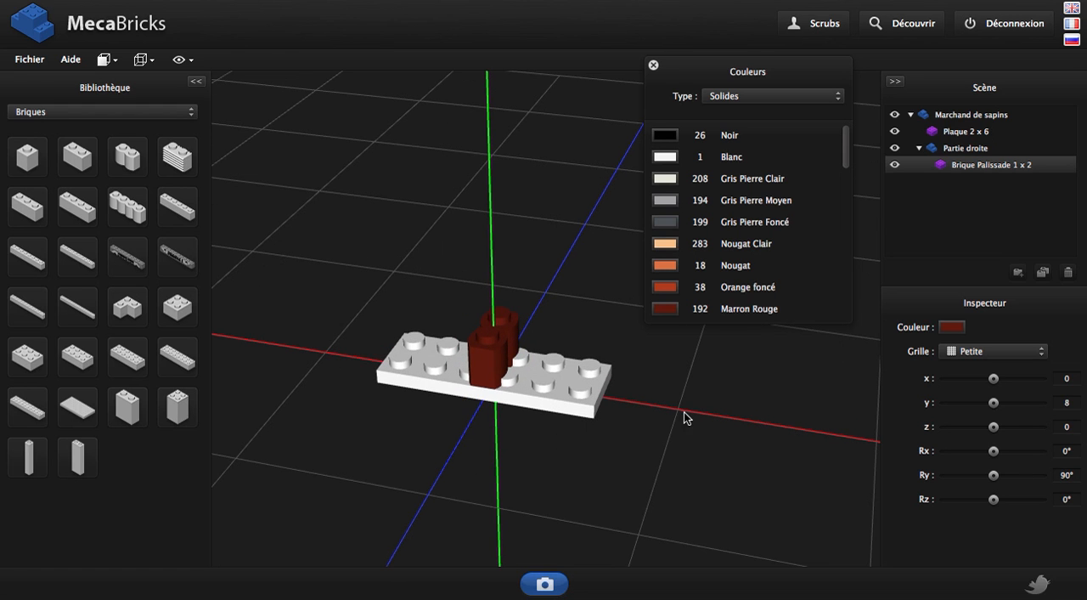
Set the grid to Moyenne and move the palisade brick along x to 50, onto the end of the plate
{"action": "left_click", "coordinate": [976, 352]}
{"action": "left_click", "coordinate": [991, 380]}
{"action": "left_click_drag", "start_coordinate": [622, 409], "coordinate": [564, 399]}
{"action": "key", "text": "Right"}
{"action": "key", "text": "Right"}
{"action": "key", "text": "Right"}
{"action": "key", "text": "Right"}
{"action": "key", "text": "Right"}
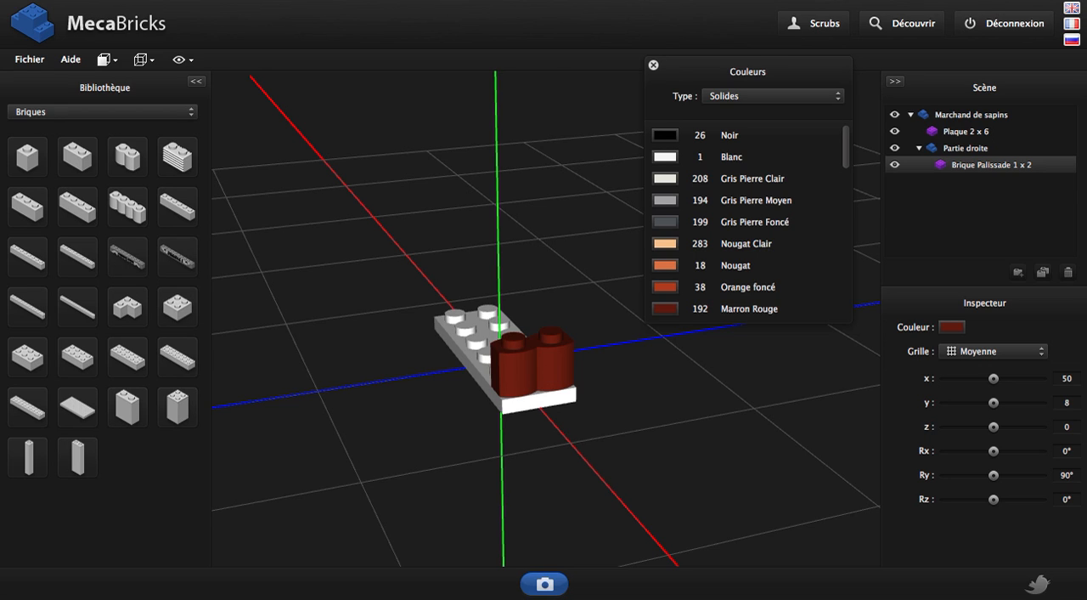
Duplicate the palisade brick and raise the copy to y 32 on top of the original, using the Petite grid for the final adjustment
{"action": "key", "text": "ctrl+d"}
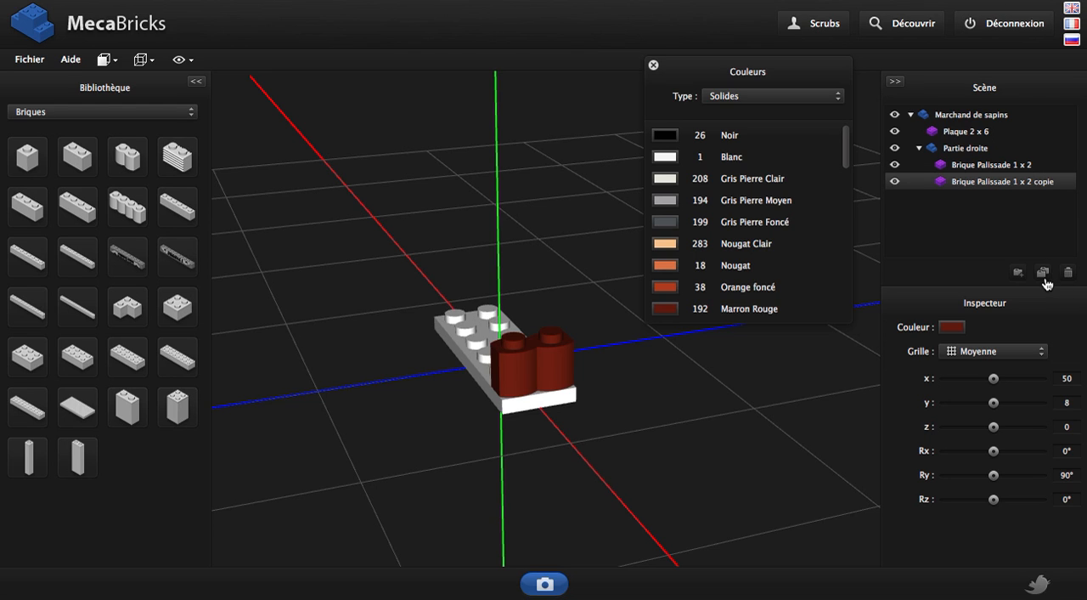
{"action": "key", "text": "Page_Up"}
{"action": "key", "text": "Page_Up"}
{"action": "key", "text": "Page_Up"}
{"action": "key", "text": "Page_Up"}
{"action": "key", "text": "Page_Up"}
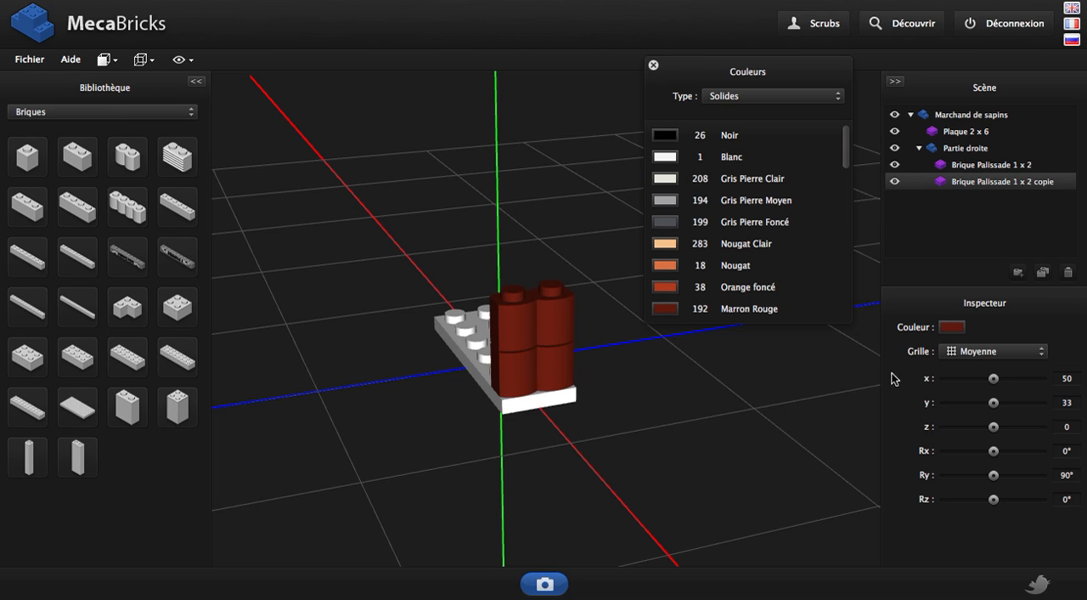
{"action": "left_click", "coordinate": [992, 352]}
{"action": "left_click", "coordinate": [977, 360]}
{"action": "key", "text": "Page_Down"}
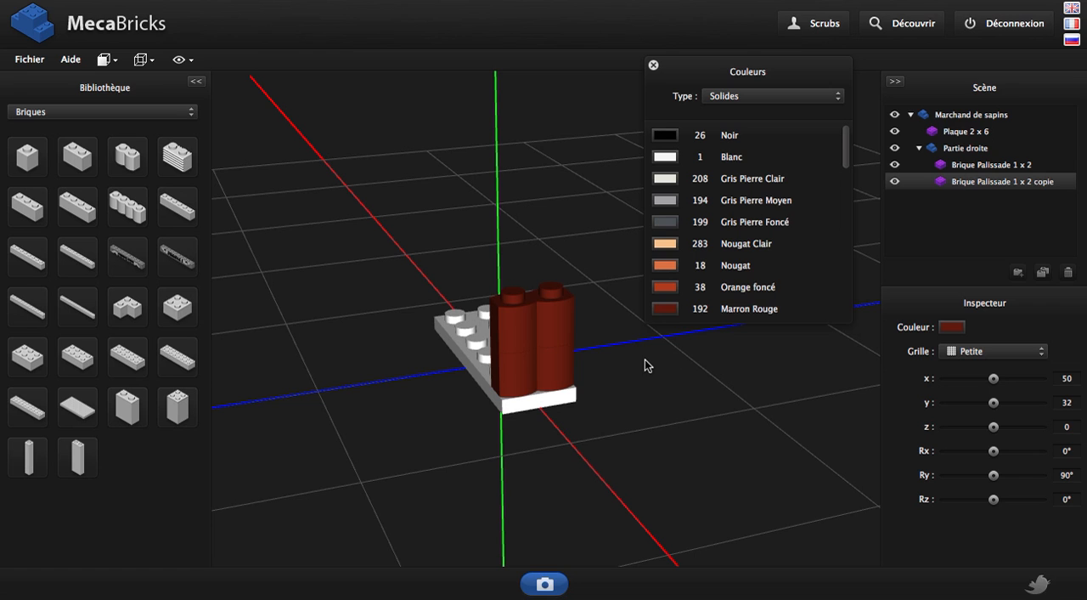
Add a Plaque 1 x 1 avec clip vertical from the Plaques – Spéciales category and colour it Gris Pierre Moyen
{"action": "left_click", "coordinate": [132, 112]}
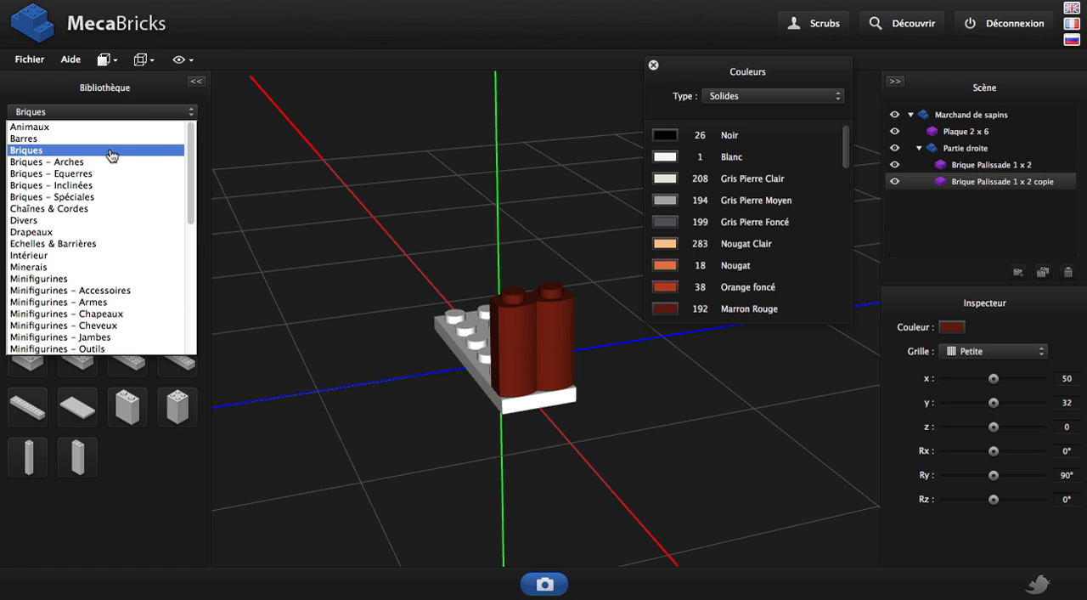
{"action": "scroll", "coordinate": [85, 255], "scroll_direction": "down", "scroll_amount": 4}
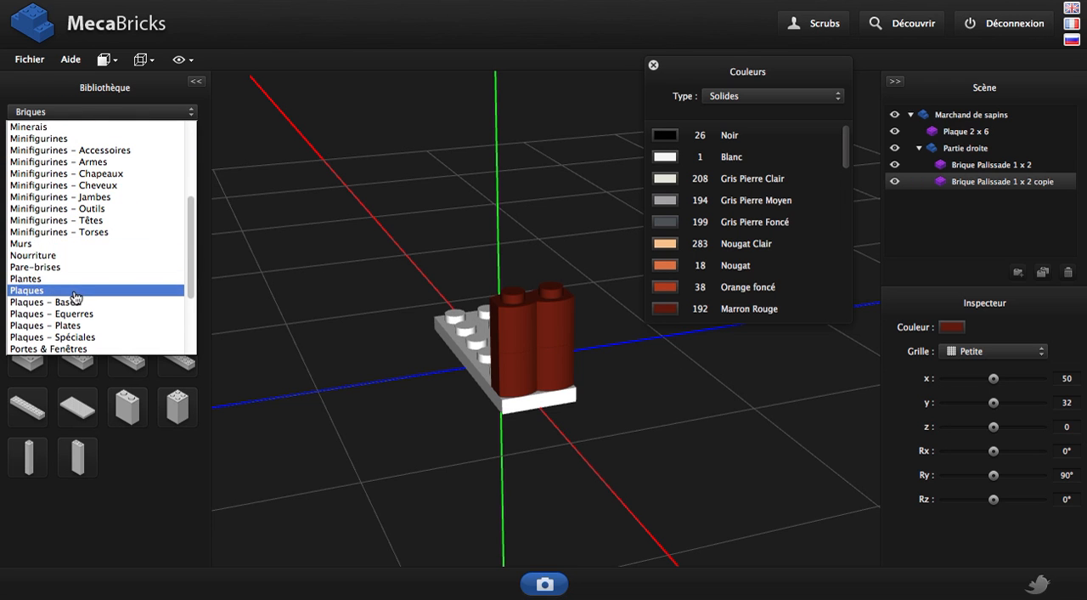
{"action": "left_click", "coordinate": [85, 336]}
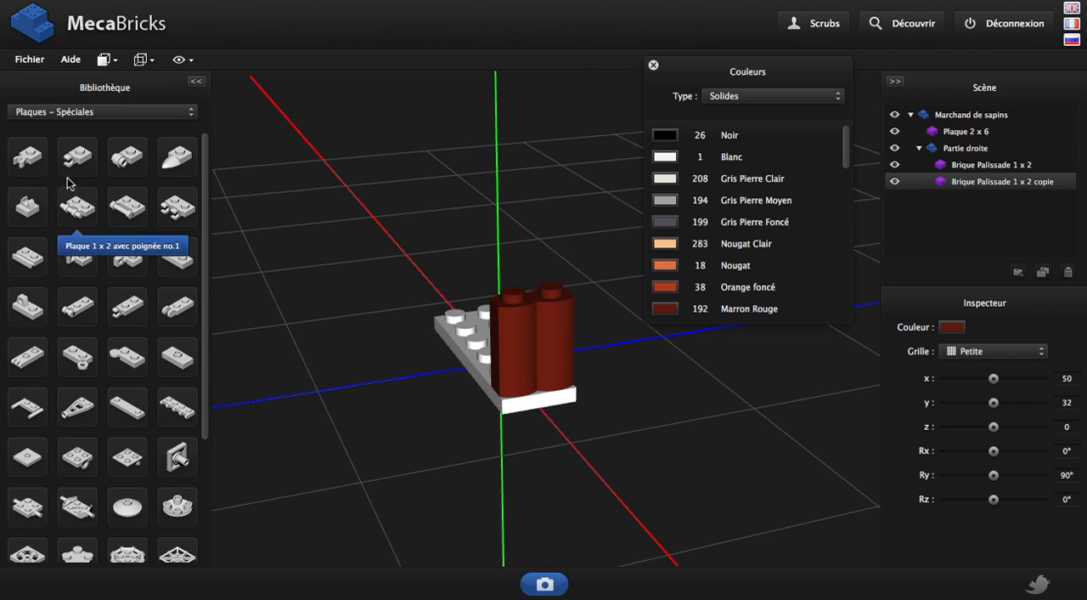
{"action": "left_click", "coordinate": [28, 155]}
{"action": "left_click_drag", "start_coordinate": [478, 490], "coordinate": [552, 472]}
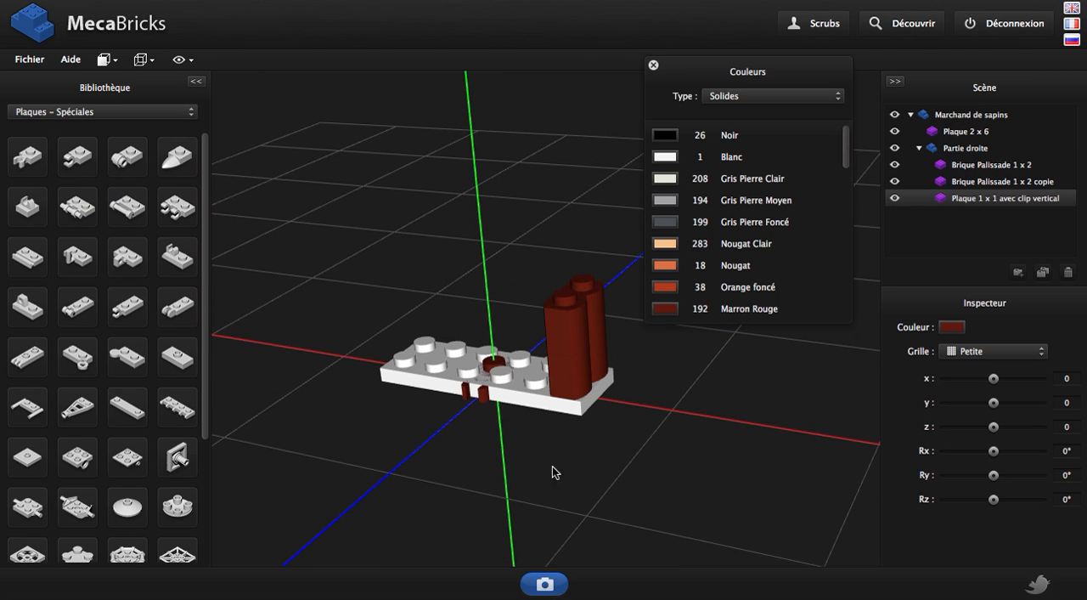
{"action": "left_click", "coordinate": [666, 199]}
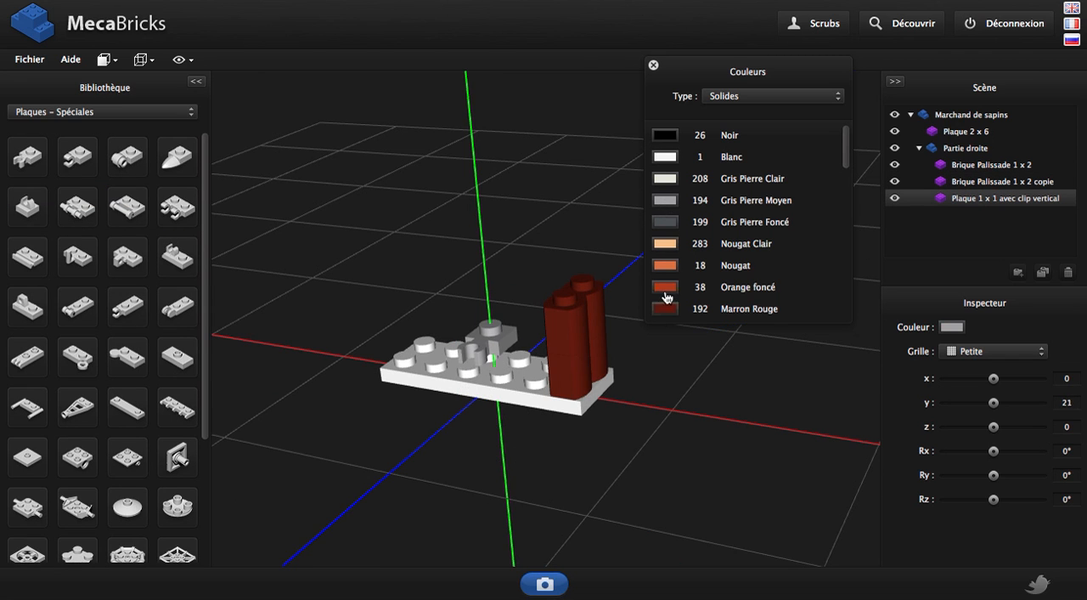
Move the clip plate to x 50, y 56 so it rests on top of the stacked palisade bricks
{"action": "key", "text": "Page_Up"}
{"action": "key", "text": "Page_Up"}
{"action": "key", "text": "Page_Up"}
{"action": "key", "text": "Page_Up"}
{"action": "key", "text": "Page_Up"}
{"action": "key", "text": "Page_Up"}
{"action": "key", "text": "Page_Up"}
{"action": "key", "text": "Page_Up"}
{"action": "key", "text": "Page_Up"}
{"action": "key", "text": "Page_Up"}
{"action": "key", "text": "Page_Up"}
{"action": "key", "text": "Page_Up"}
{"action": "key", "text": "Page_Up"}
{"action": "key", "text": "Page_Up"}
{"action": "key", "text": "Page_Up"}
{"action": "key", "text": "Page_Up"}
{"action": "key", "text": "Page_Up"}
{"action": "key", "text": "Page_Up"}
{"action": "key", "text": "Page_Up"}
{"action": "key", "text": "Page_Up"}
{"action": "left_click_drag", "start_coordinate": [545, 414], "coordinate": [572, 431]}
{"action": "key", "text": "Right"}
{"action": "key", "text": "Right"}
{"action": "key", "text": "Right"}
{"action": "key", "text": "Right"}
{"action": "key", "text": "Right"}
{"action": "key", "text": "Right"}
{"action": "key", "text": "Right"}
{"action": "key", "text": "Right"}
{"action": "key", "text": "Right"}
{"action": "key", "text": "Right"}
{"action": "key", "text": "Right"}
{"action": "key", "text": "Right"}
{"action": "key", "text": "Right"}
{"action": "key", "text": "Right"}
{"action": "key", "text": "Right"}
{"action": "key", "text": "Right"}
{"action": "key", "text": "Right"}
{"action": "key", "text": "Right"}
{"action": "key", "text": "Right"}
{"action": "key", "text": "Right"}
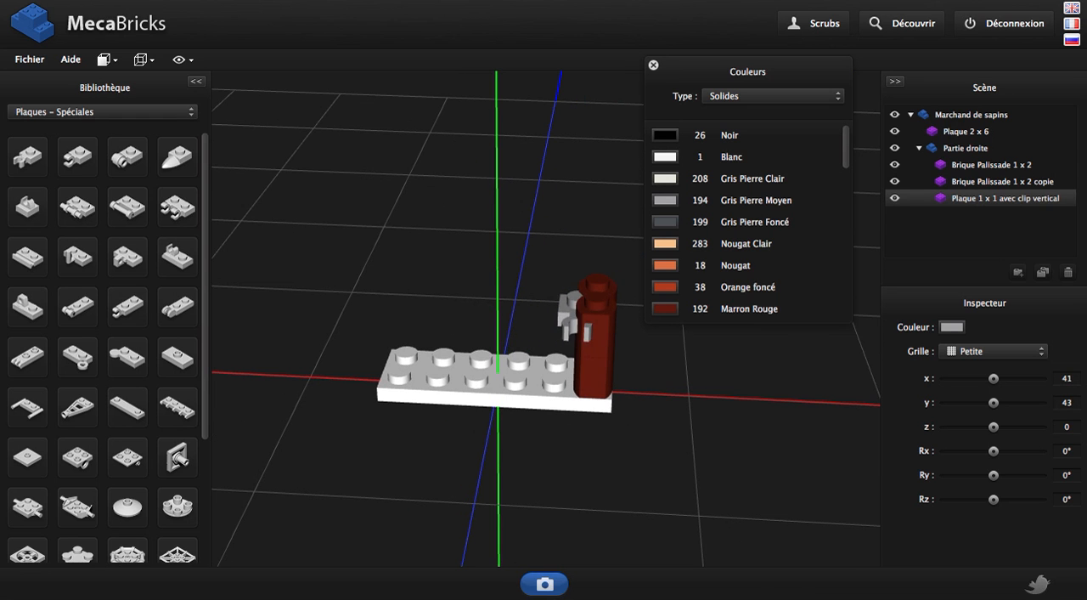
{"action": "key", "text": "Right"}
{"action": "key", "text": "Right"}
{"action": "key", "text": "Right"}
{"action": "key", "text": "Right"}
{"action": "key", "text": "Right"}
{"action": "key", "text": "Right"}
{"action": "key", "text": "Right"}
{"action": "key", "text": "Right"}
{"action": "key", "text": "Right"}
{"action": "key", "text": "Page_Up"}
{"action": "key", "text": "Page_Up"}
{"action": "key", "text": "Page_Up"}
{"action": "key", "text": "Page_Up"}
{"action": "key", "text": "Page_Up"}
{"action": "key", "text": "Page_Up"}
{"action": "key", "text": "Page_Up"}
{"action": "key", "text": "Page_Up"}
{"action": "key", "text": "Page_Up"}
{"action": "key", "text": "Page_Up"}
{"action": "key", "text": "Page_Up"}
{"action": "left_click_drag", "start_coordinate": [687, 436], "coordinate": [528, 345]}
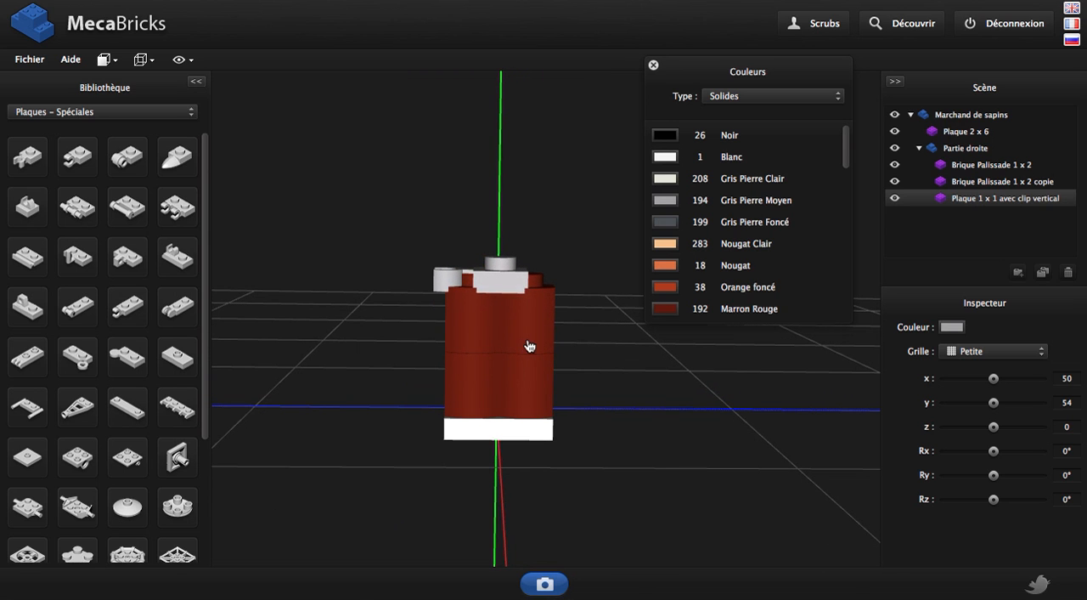
{"action": "key", "text": "Page_Up"}
{"action": "key", "text": "Page_Up"}
Rotate the clip plate to 90° around the y axis and shift it to z -10 onto the rear stud
{"action": "left_click", "coordinate": [1065, 475]}
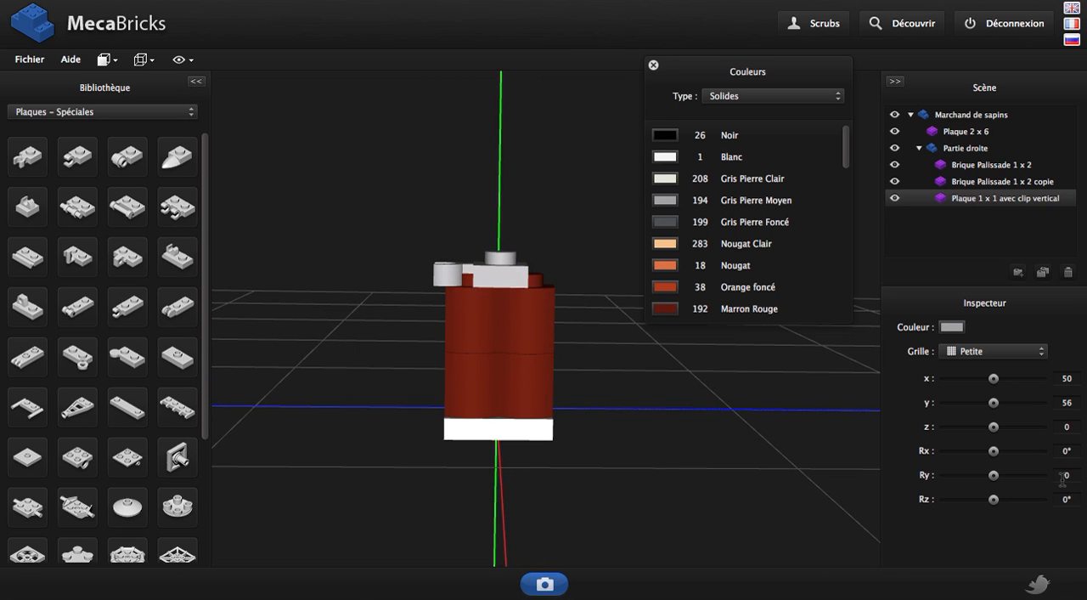
{"action": "key", "text": "Return"}
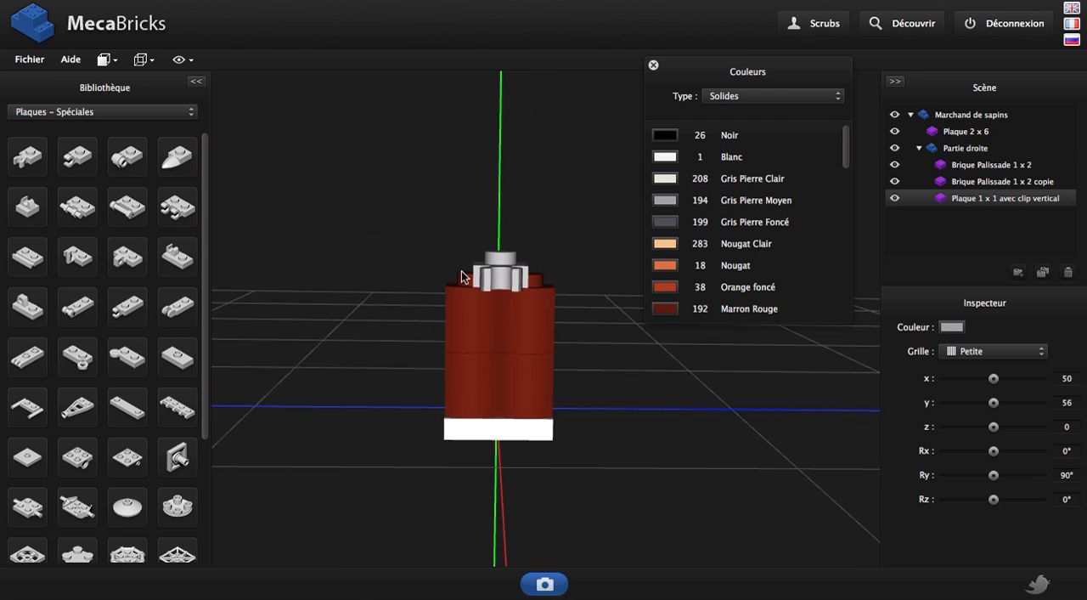
{"action": "left_click_drag", "start_coordinate": [461, 271], "coordinate": [610, 283]}
{"action": "key", "text": "Right"}
{"action": "key", "text": "Right"}
{"action": "key", "text": "Right"}
{"action": "key", "text": "Right"}
{"action": "key", "text": "Right"}
{"action": "key", "text": "Right"}
{"action": "key", "text": "Right"}
{"action": "key", "text": "Right"}
{"action": "key", "text": "Right"}
{"action": "key", "text": "Right"}
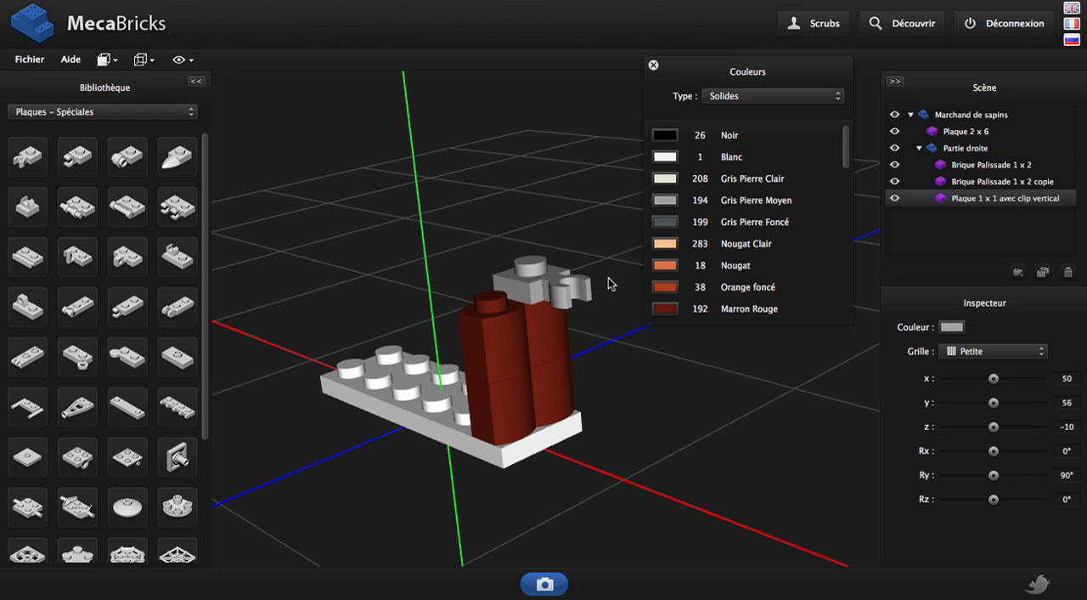
Set the grid to Moyenne, then add a Plaque 1 x 2 from the Plaques category to Partie droite in Marron Rouge
{"action": "left_click", "coordinate": [102, 111]}
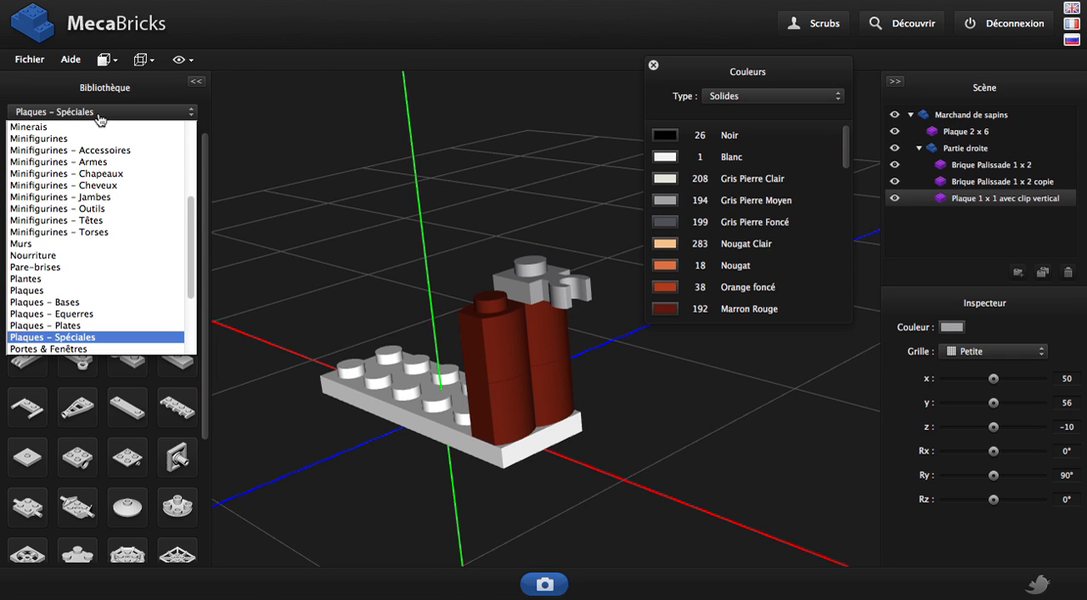
{"action": "left_click", "coordinate": [62, 294]}
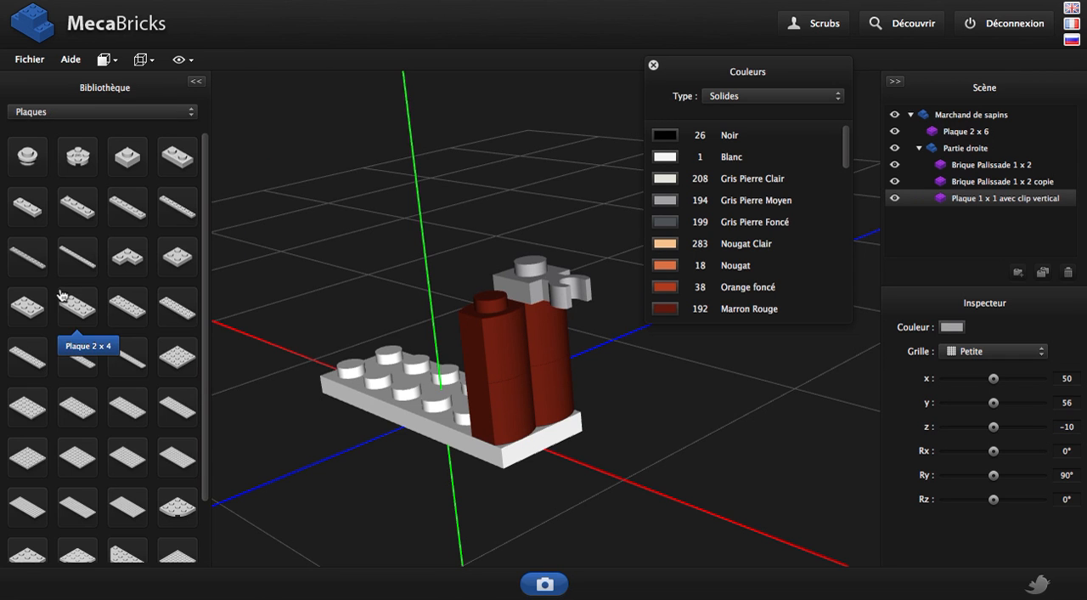
{"action": "left_click", "coordinate": [970, 351]}
{"action": "left_click", "coordinate": [964, 379]}
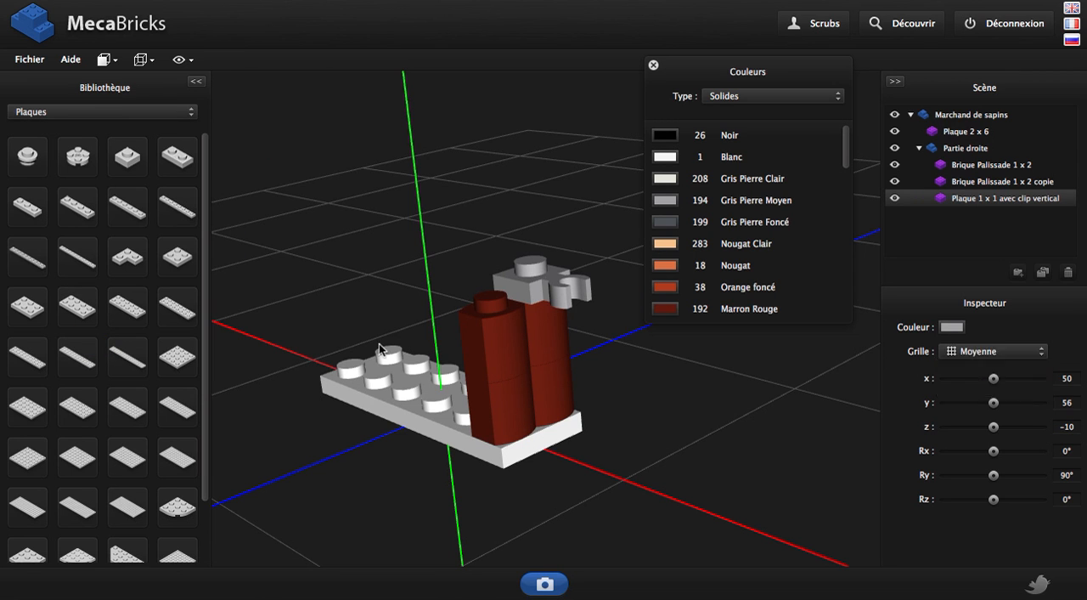
{"action": "left_click", "coordinate": [180, 161]}
{"action": "left_click_drag", "start_coordinate": [453, 442], "coordinate": [497, 431]}
{"action": "left_click", "coordinate": [671, 312]}
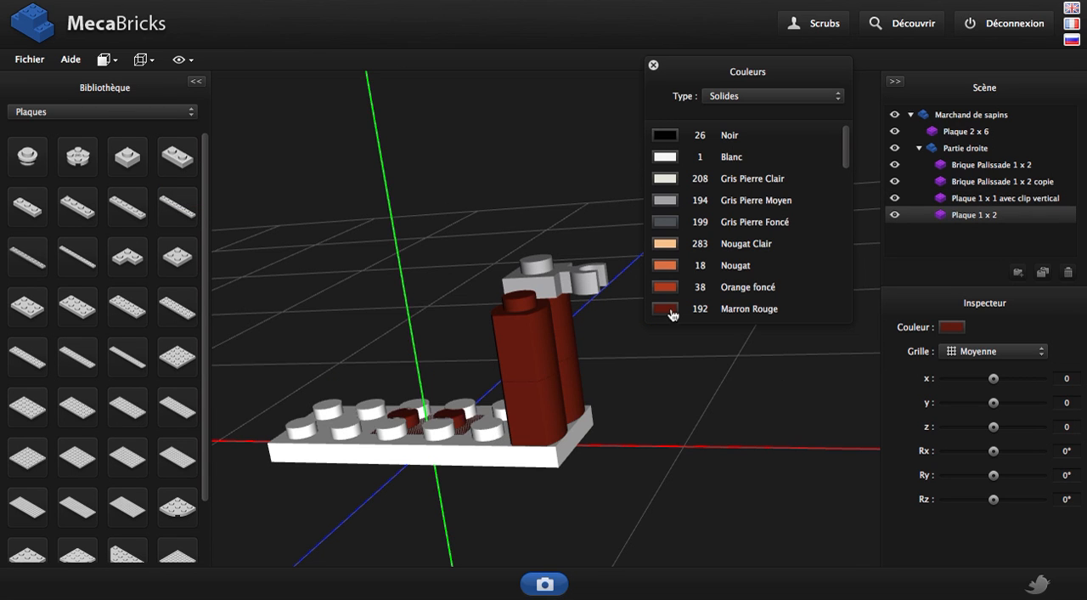
Move the Plaque 1 x 2 to x 45, y 65 above the clip plate
{"action": "key", "text": "Page_Up"}
{"action": "key", "text": "Page_Up"}
{"action": "key", "text": "Page_Up"}
{"action": "key", "text": "Page_Up"}
{"action": "key", "text": "Page_Up"}
{"action": "key", "text": "Page_Up"}
{"action": "key", "text": "Page_Up"}
{"action": "key", "text": "Page_Up"}
{"action": "key", "text": "Page_Up"}
{"action": "key", "text": "Page_Up"}
{"action": "key", "text": "Page_Up"}
{"action": "key", "text": "Page_Up"}
{"action": "key", "text": "Page_Up"}
{"action": "key", "text": "Page_Up"}
{"action": "key", "text": "Page_Up"}
{"action": "key", "text": "Right"}
{"action": "key", "text": "Right"}
{"action": "key", "text": "Right"}
{"action": "key", "text": "Right"}
{"action": "key", "text": "Right"}
{"action": "key", "text": "Right"}
{"action": "key", "text": "Right"}
{"action": "key", "text": "Right"}
{"action": "key", "text": "Right"}
{"action": "key", "text": "Page_Down"}
{"action": "key", "text": "Page_Down"}
{"action": "key", "text": "Page_Down"}
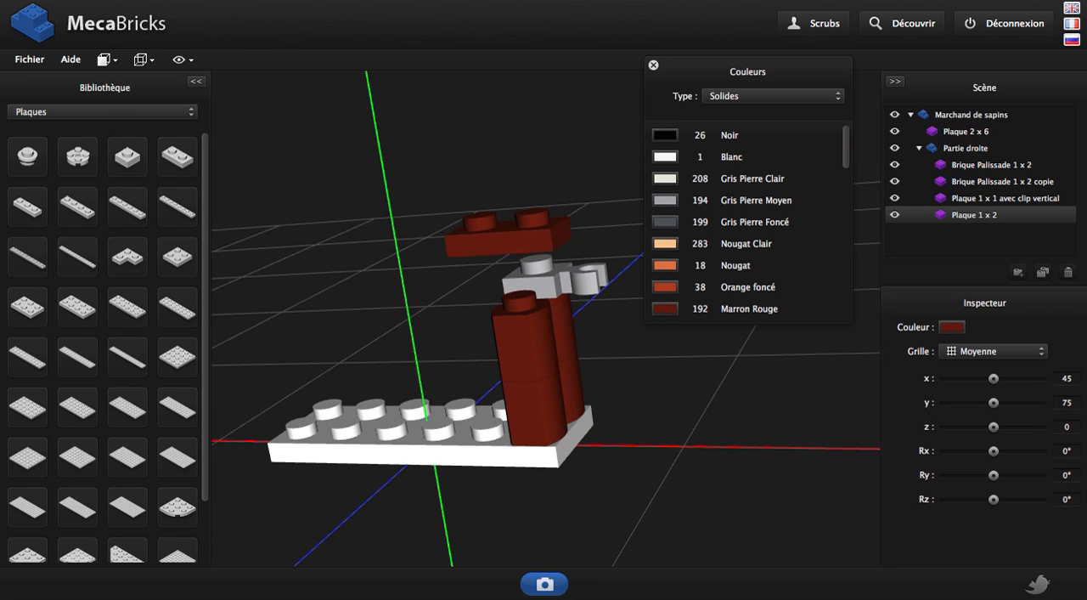
Rotate the Plaque 1 x 2 to 90° around the y axis and shift it to x 50
{"action": "left_click", "coordinate": [1067, 475]}
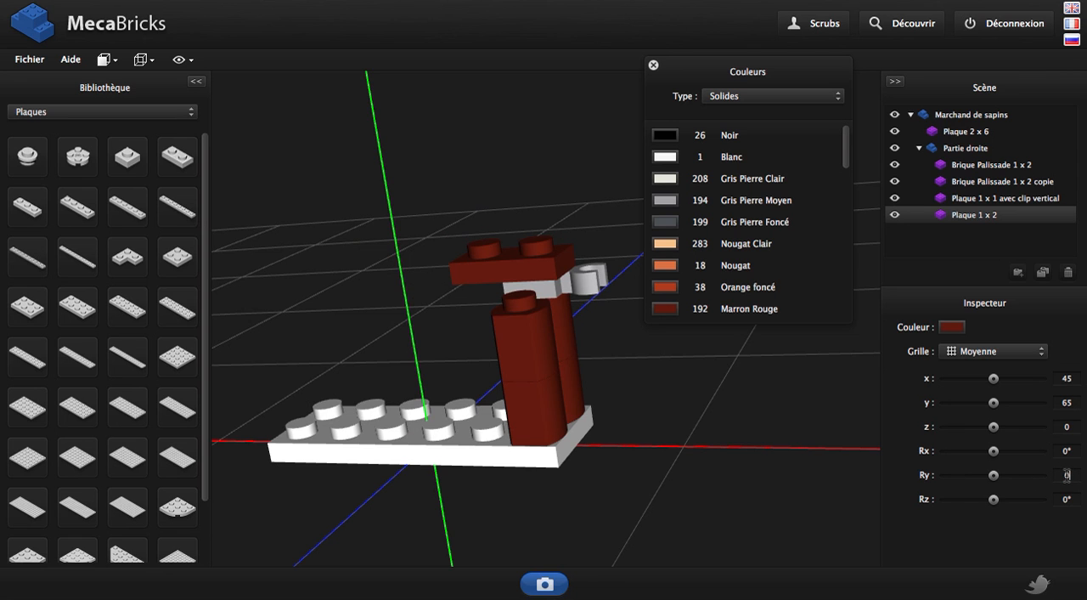
{"action": "type", "text": "9"}
{"action": "key", "text": "Return"}
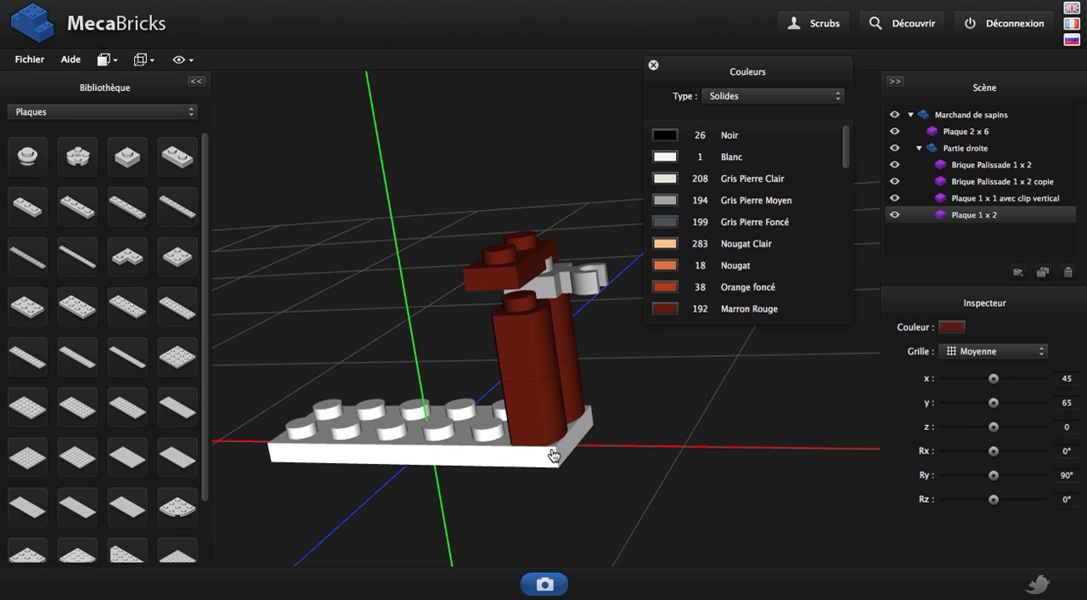
{"action": "key", "text": "Right"}
Set the grid to Petite and lower the Plaque 1 x 2 to y 64 onto the clip plate
{"action": "left_click_drag", "start_coordinate": [590, 431], "coordinate": [876, 372]}
{"action": "left_click", "coordinate": [993, 350]}
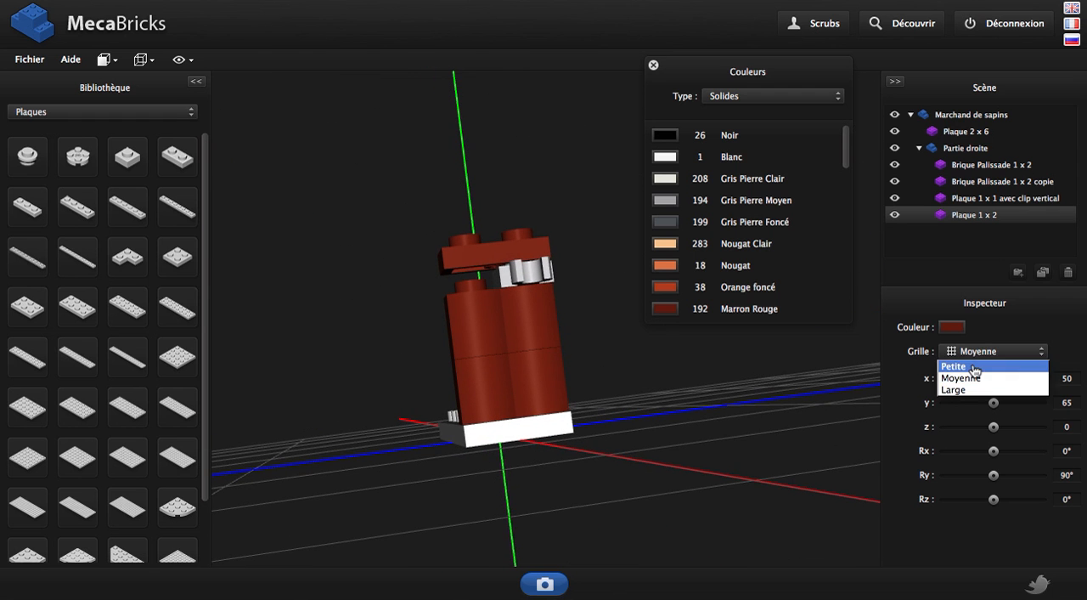
{"action": "left_click", "coordinate": [970, 367]}
{"action": "left_click_drag", "start_coordinate": [546, 266], "coordinate": [567, 306]}
{"action": "scroll", "coordinate": [568, 301], "scroll_direction": "up", "scroll_amount": 3}
{"action": "right_click_drag", "start_coordinate": [563, 316], "coordinate": [545, 350]}
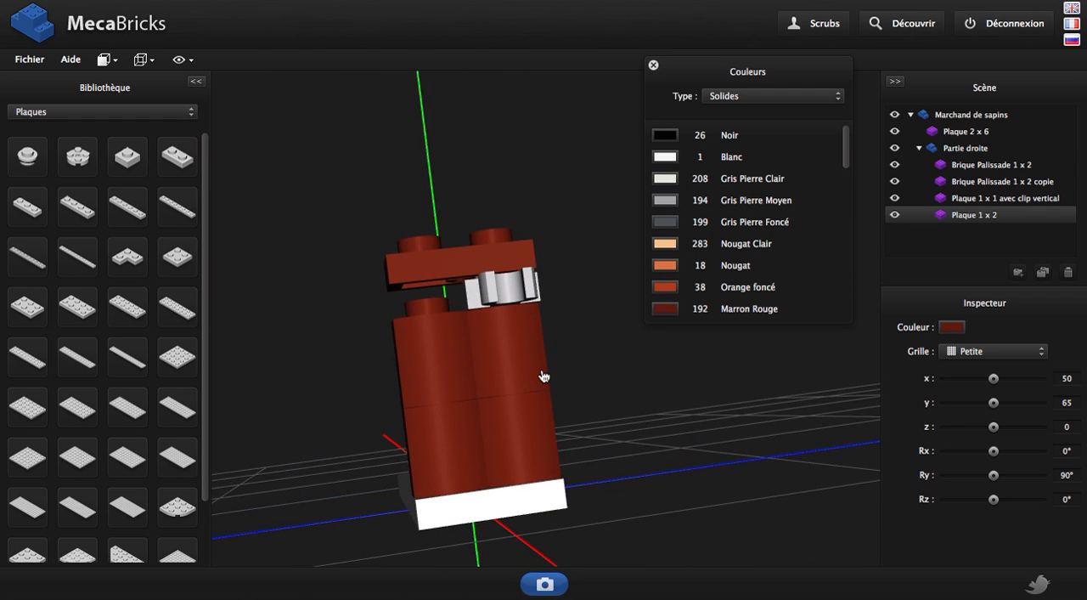
{"action": "left_click_drag", "start_coordinate": [543, 375], "coordinate": [456, 382]}
{"action": "key", "text": "Page_Down"}
{"action": "left_click_drag", "start_coordinate": [313, 320], "coordinate": [467, 383]}
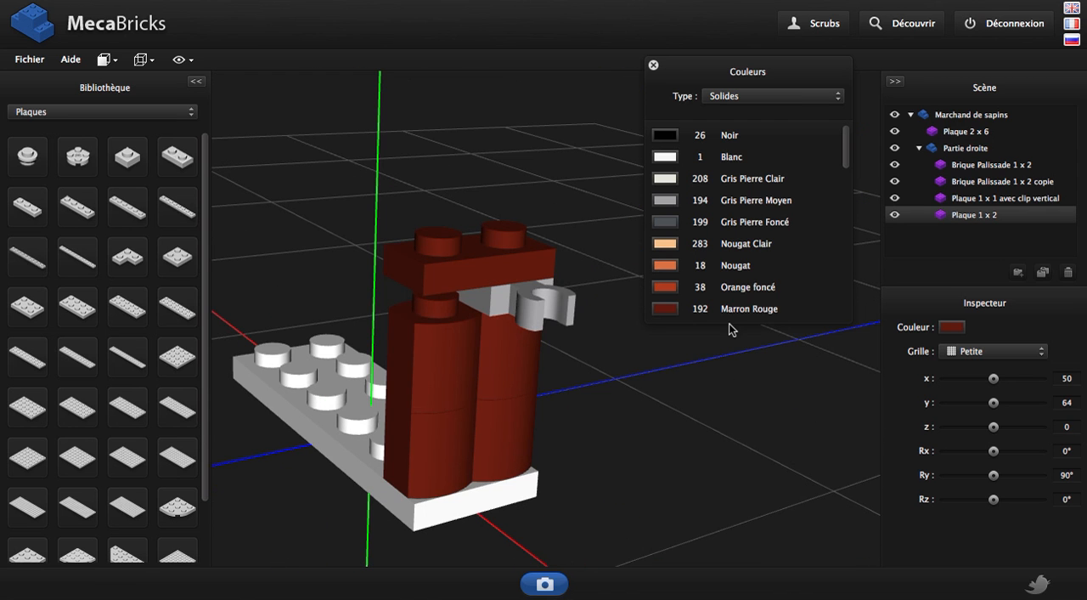
Create a group named Colonne inside Partie droite and hide the Plaque 2 x 6 base
{"action": "left_click", "coordinate": [1018, 272]}
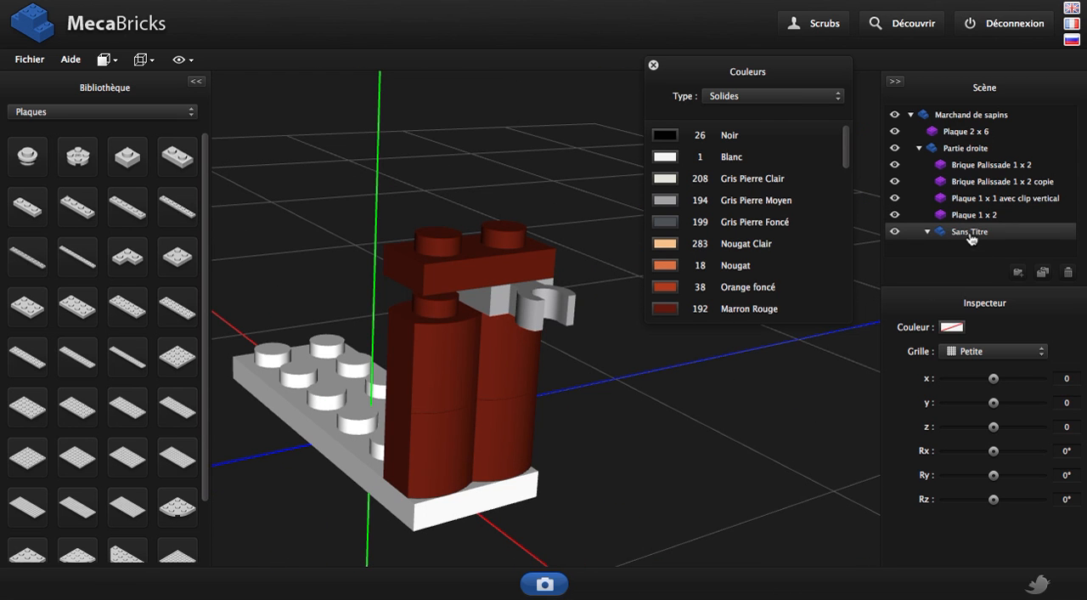
{"action": "double_click", "coordinate": [970, 231]}
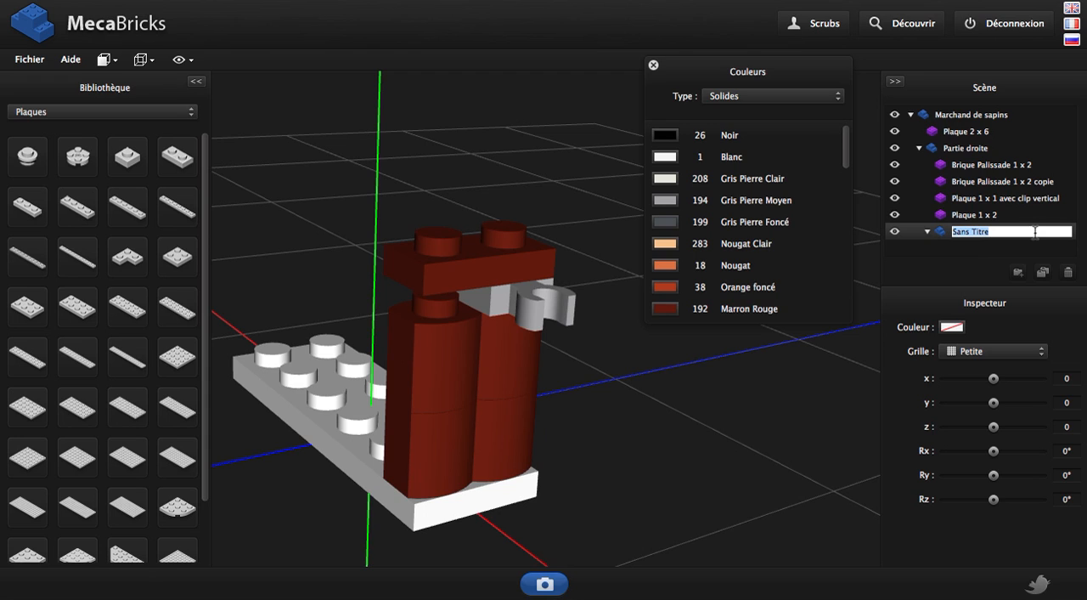
{"action": "type", "text": "Colonne"}
{"action": "key", "text": "Return"}
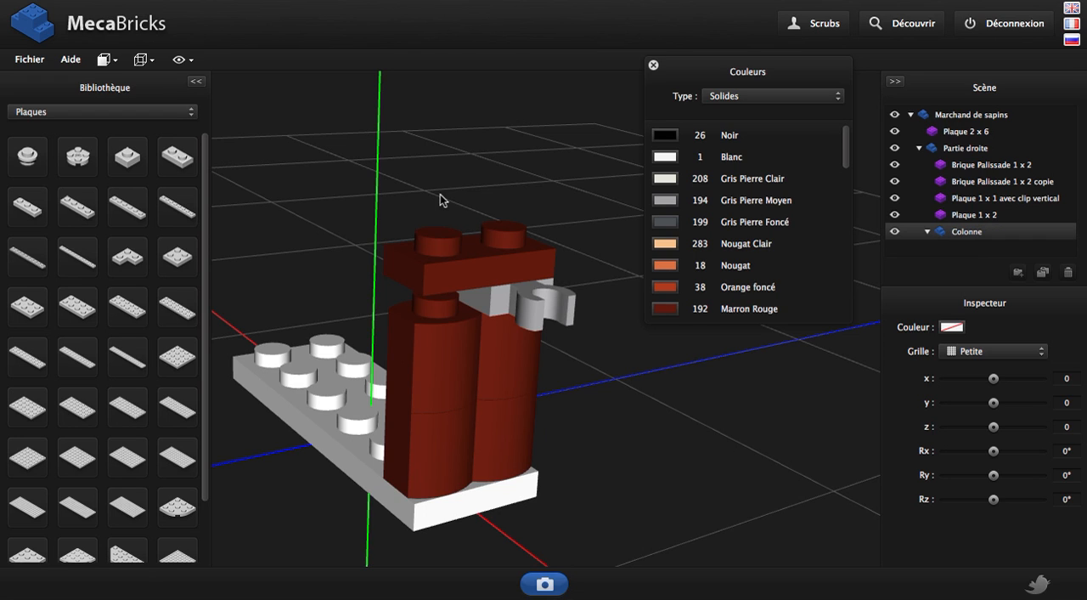
{"action": "left_click", "coordinate": [894, 131]}
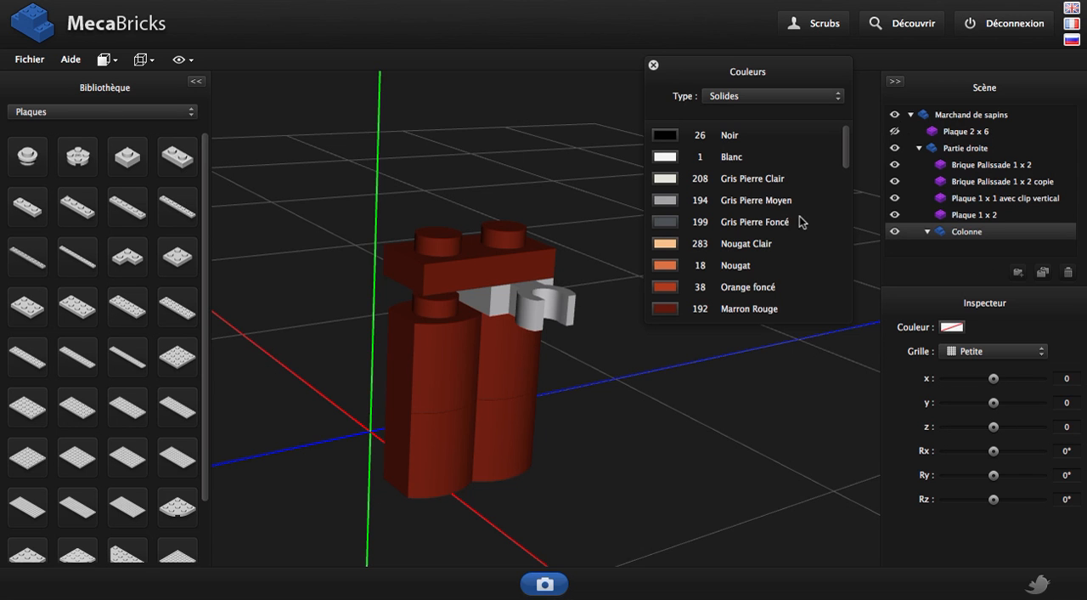
Add a Brique 1 x 1 ronde from the Briques – Spéciales category to the Colonne group
{"action": "left_click_drag", "start_coordinate": [447, 442], "coordinate": [396, 427]}
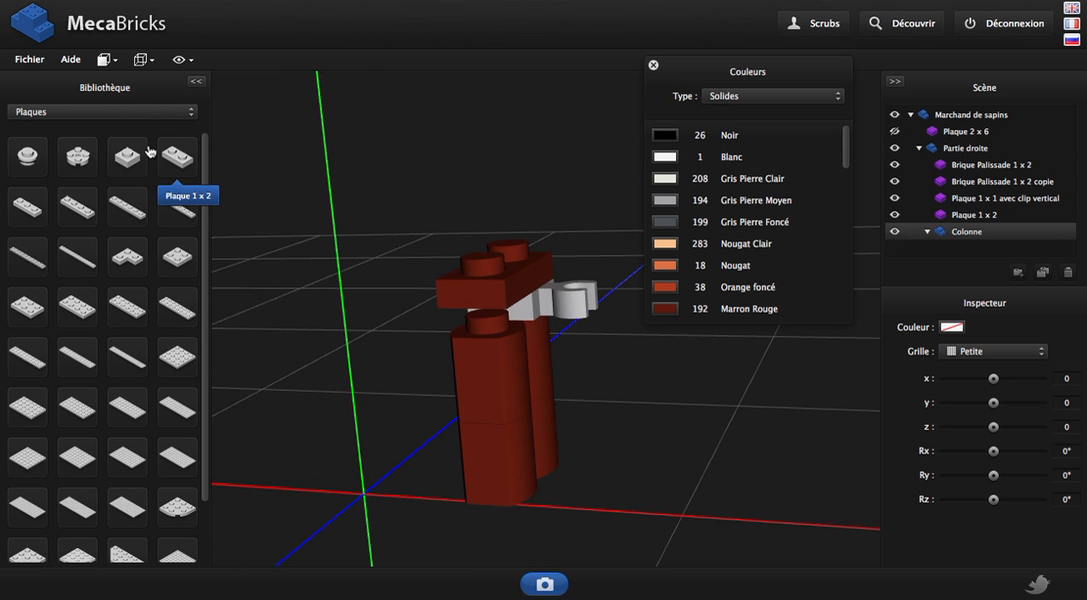
{"action": "left_click", "coordinate": [130, 118]}
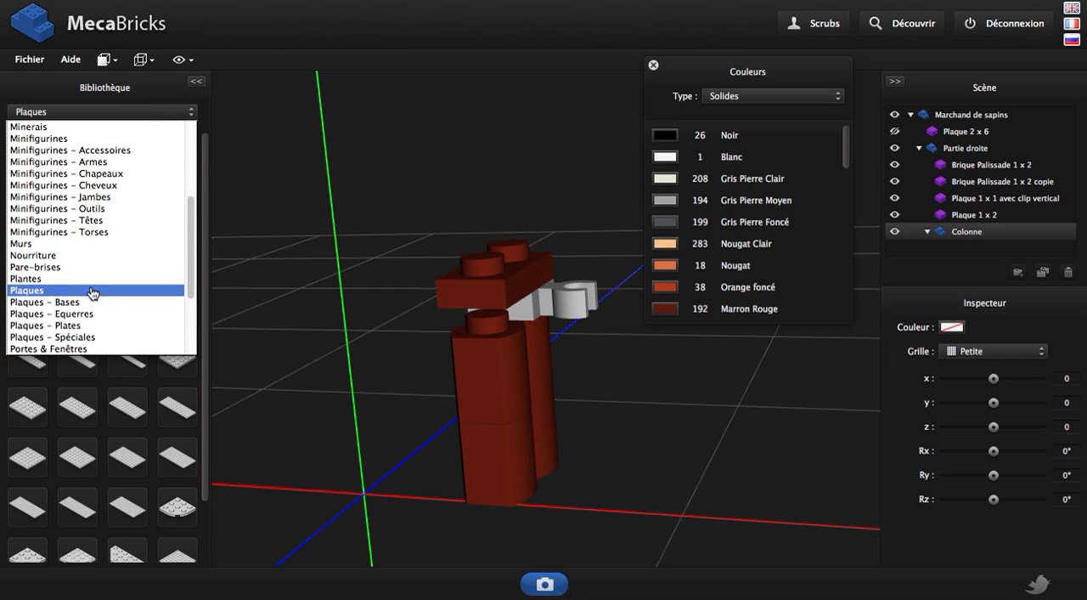
{"action": "scroll", "coordinate": [77, 195], "scroll_direction": "up", "scroll_amount": 5}
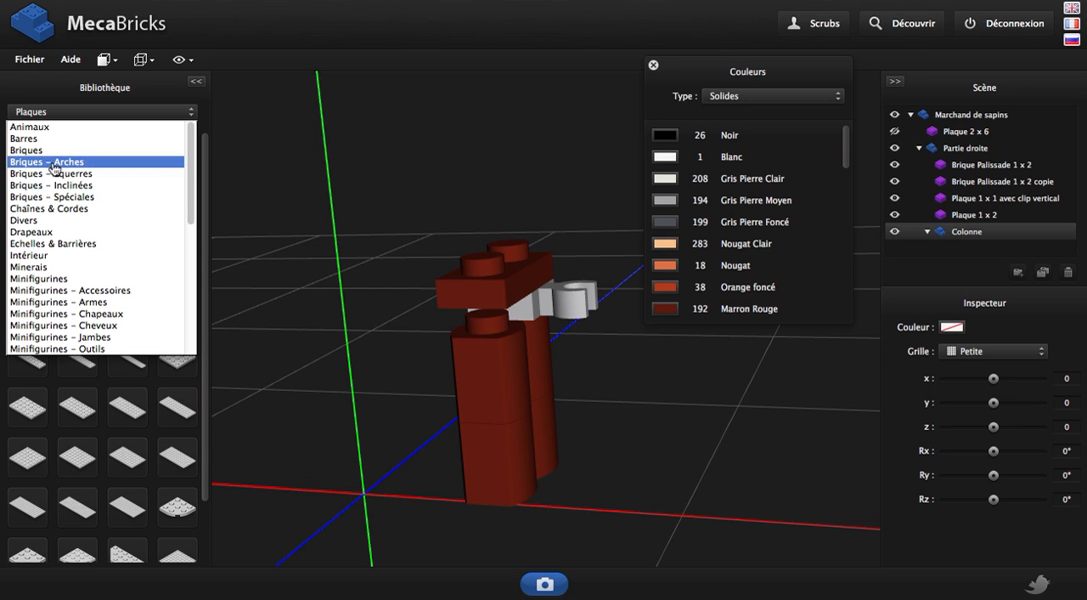
{"action": "left_click", "coordinate": [60, 197]}
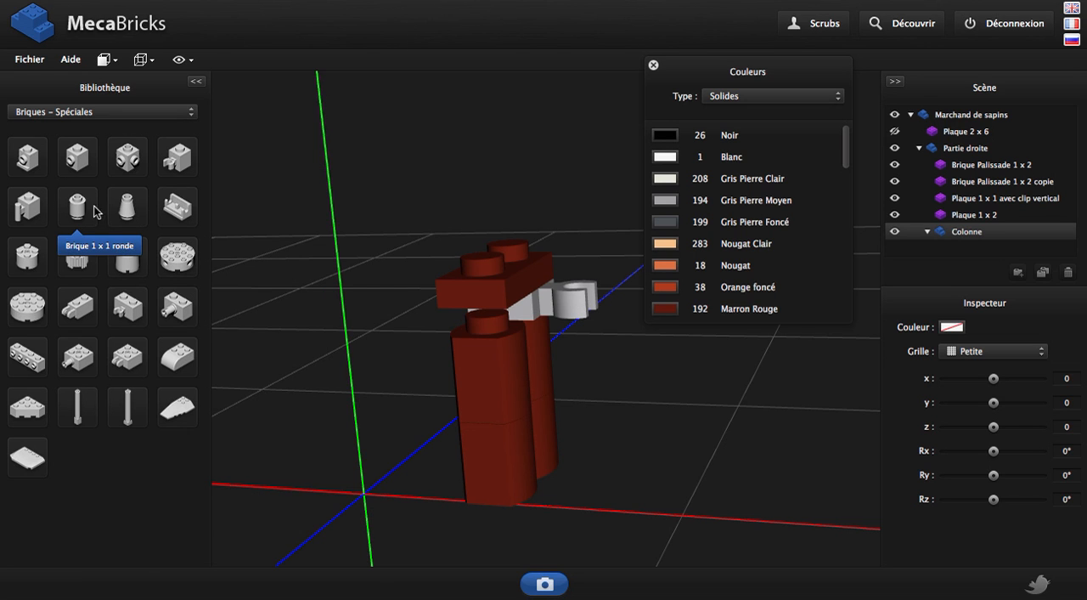
{"action": "left_click", "coordinate": [97, 211]}
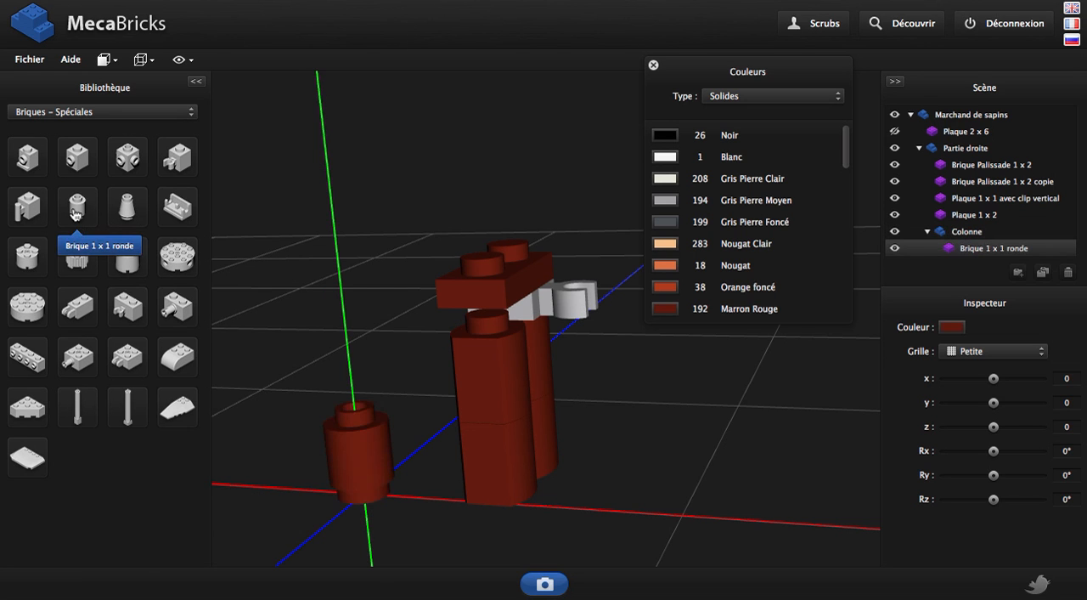
Add a Plaque 1 x 1 ronde from the Plaques category to Colonne and raise it to y 24 on the round brick
{"action": "left_click", "coordinate": [96, 119]}
{"action": "scroll", "coordinate": [59, 255], "scroll_direction": "down", "scroll_amount": 5}
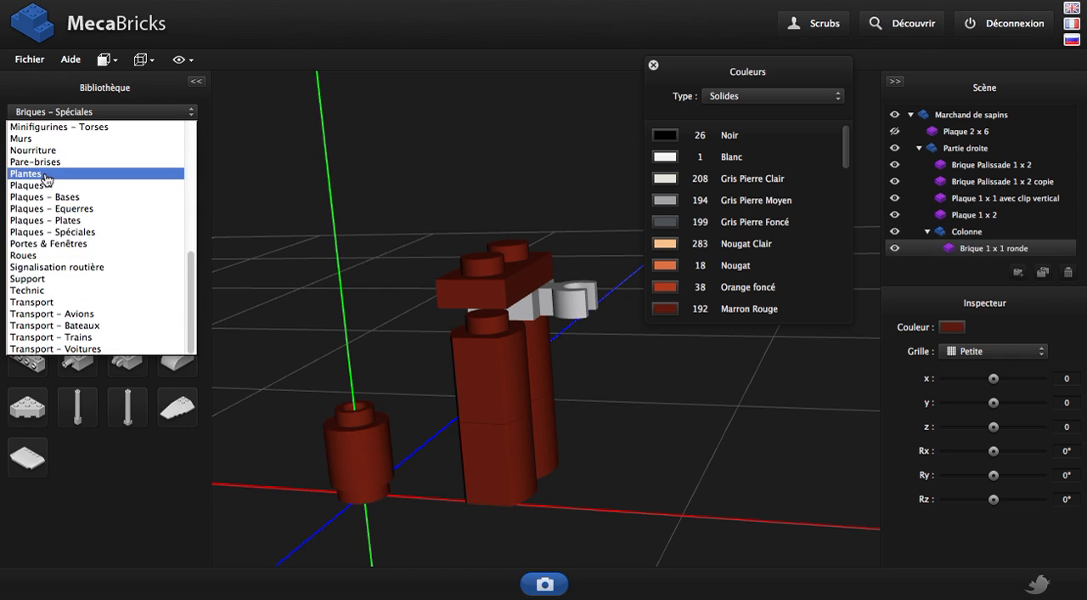
{"action": "left_click", "coordinate": [48, 185]}
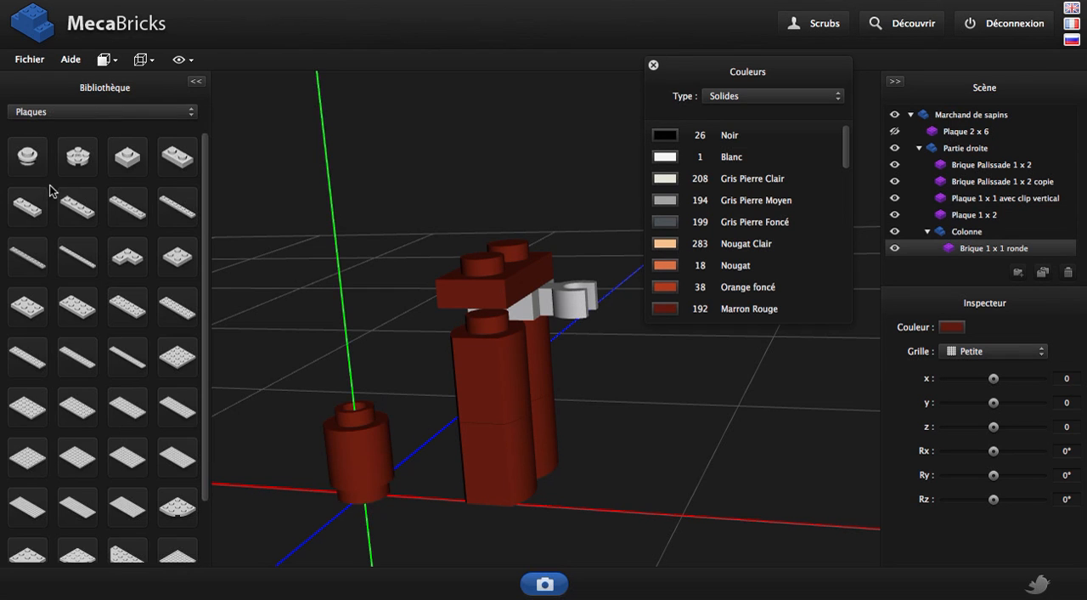
{"action": "left_click", "coordinate": [27, 155]}
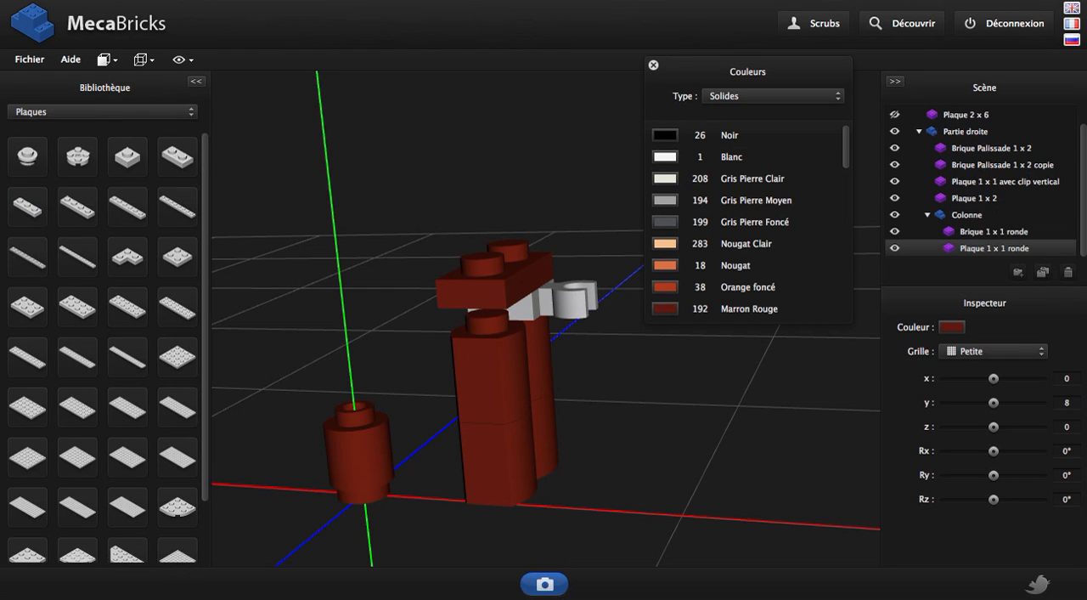
{"action": "key", "text": "Page_Up"}
{"action": "key", "text": "Page_Up"}
{"action": "key", "text": "Page_Up"}
{"action": "key", "text": "Page_Up"}
{"action": "key", "text": "Page_Up"}
{"action": "key", "text": "Page_Up"}
{"action": "key", "text": "Page_Up"}
{"action": "key", "text": "Page_Up"}
{"action": "key", "text": "Page_Up"}
{"action": "key", "text": "Page_Up"}
{"action": "key", "text": "Page_Up"}
{"action": "key", "text": "Page_Up"}
{"action": "key", "text": "Page_Up"}
{"action": "key", "text": "Page_Up"}
{"action": "key", "text": "Page_Up"}
{"action": "key", "text": "Page_Up"}
{"action": "key", "text": "Page_Up"}
{"action": "key", "text": "Page_Down"}
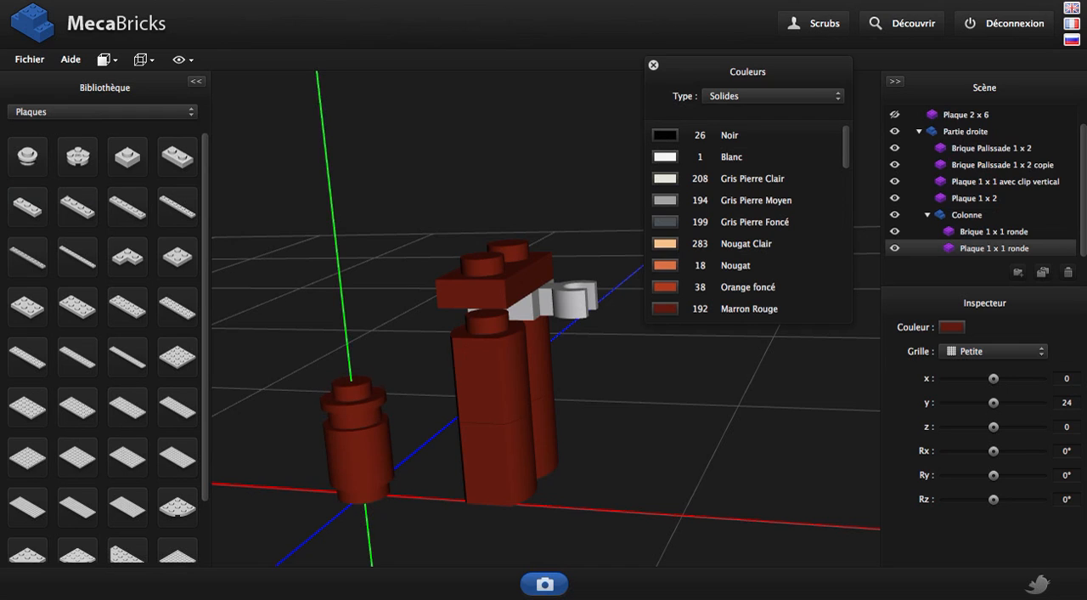
Duplicate the round 1 x 1 brick and raise the copy to y 32 on top of the round plate
{"action": "left_click", "coordinate": [359, 459]}
{"action": "key", "text": "ctrl+d"}
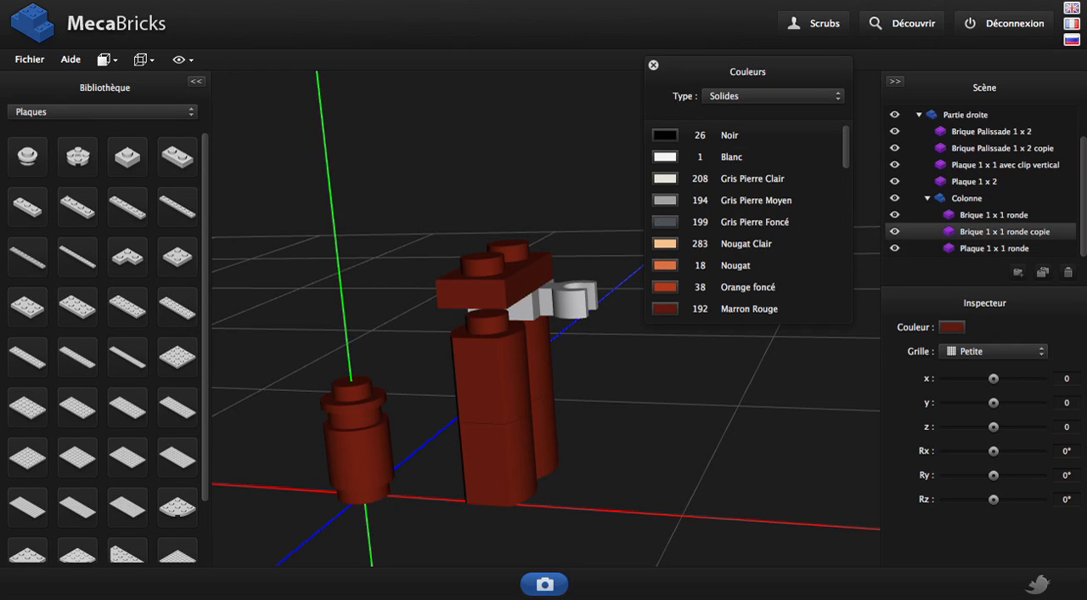
{"action": "key", "text": "Page_Up"}
{"action": "key", "text": "Page_Up"}
{"action": "key", "text": "Page_Up"}
{"action": "key", "text": "Page_Up"}
{"action": "key", "text": "Page_Up"}
{"action": "key", "text": "Page_Up"}
{"action": "key", "text": "Page_Up"}
{"action": "key", "text": "Page_Up"}
{"action": "key", "text": "Page_Up"}
{"action": "key", "text": "Page_Up"}
{"action": "key", "text": "Page_Up"}
{"action": "key", "text": "Page_Up"}
{"action": "key", "text": "Page_Up"}
{"action": "key", "text": "Page_Up"}
{"action": "key", "text": "Page_Up"}
{"action": "key", "text": "Page_Up"}
{"action": "key", "text": "Page_Up"}
{"action": "key", "text": "Page_Up"}
{"action": "key", "text": "Page_Up"}
{"action": "key", "text": "Page_Up"}
{"action": "key", "text": "Page_Up"}
{"action": "key", "text": "Page_Up"}
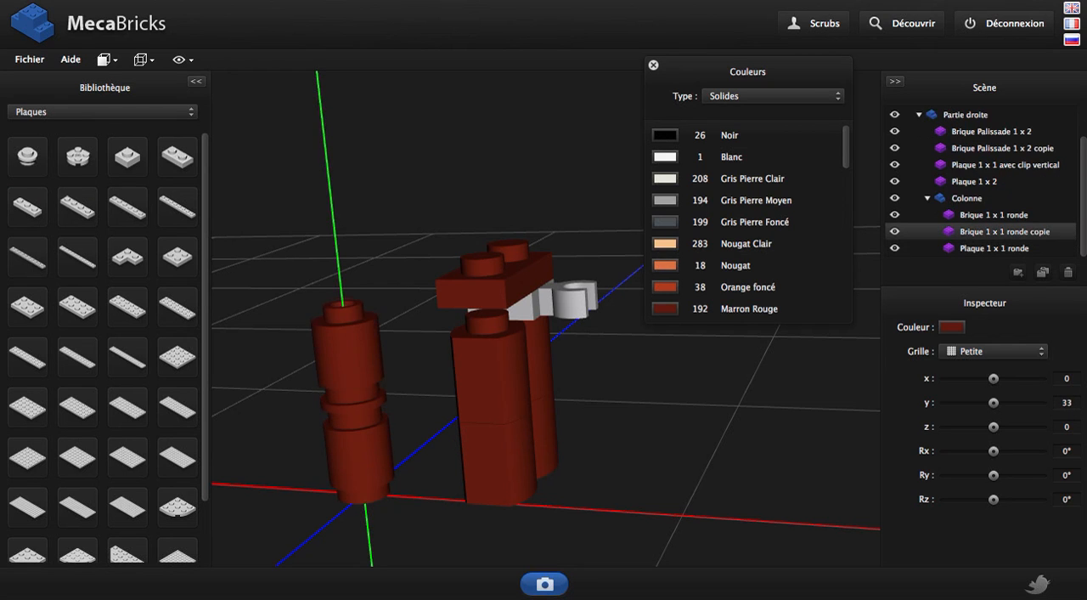
{"action": "left_click_drag", "start_coordinate": [347, 431], "coordinate": [379, 439]}
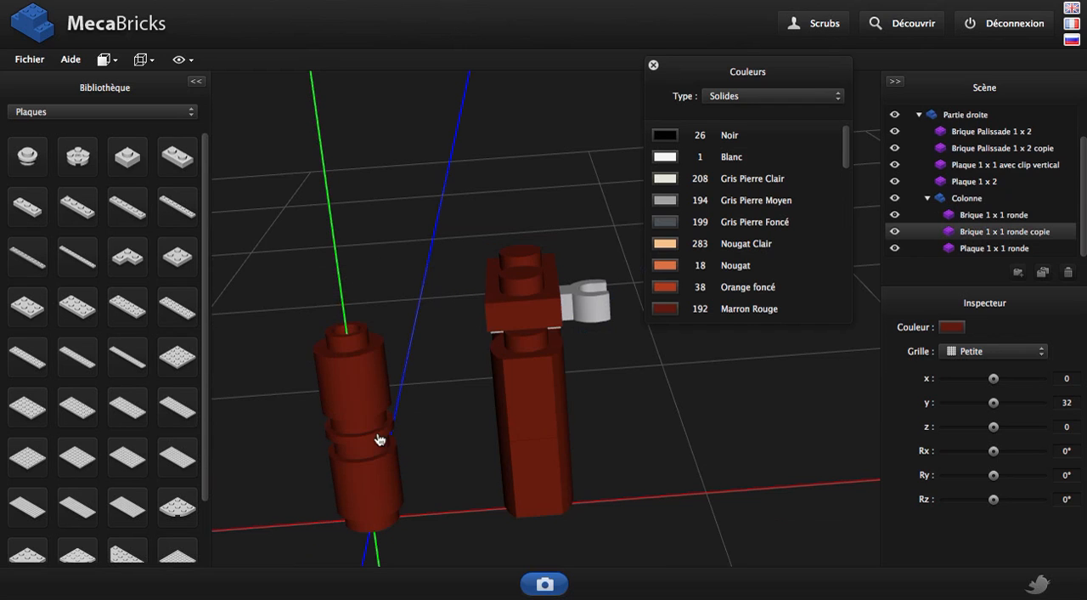
Collapse and select the Colonne group, and make the Plaque 2 x 6 base visible again
{"action": "left_click", "coordinate": [927, 199]}
{"action": "left_click", "coordinate": [968, 232]}
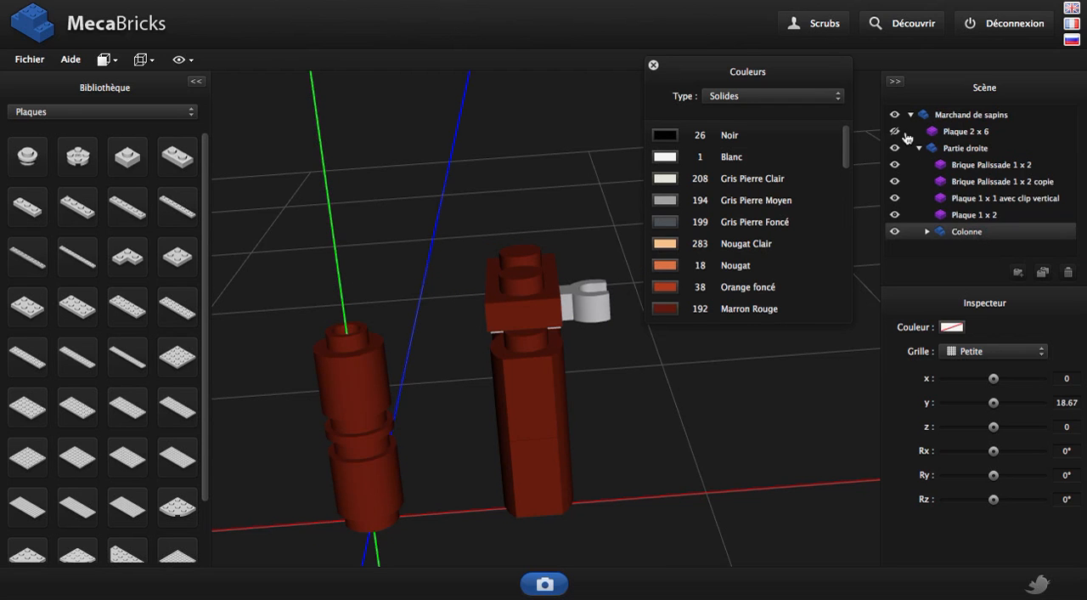
{"action": "left_click", "coordinate": [894, 131]}
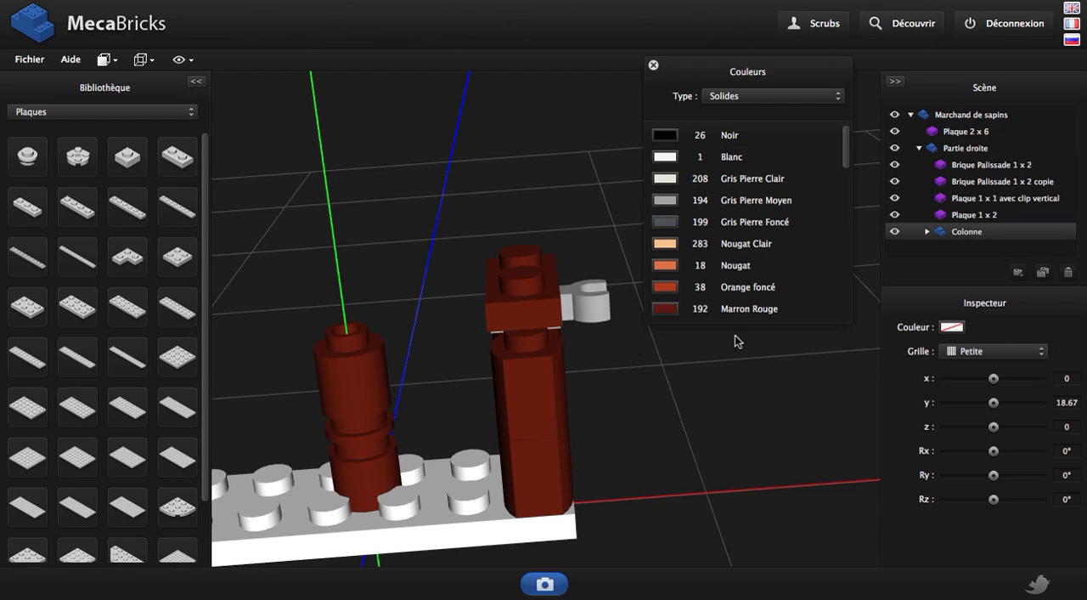
Set the grid to Moyenne and move the Colonne group to x 50, y 93.67 above the Plaque 1 x 2
{"action": "left_click", "coordinate": [1008, 356]}
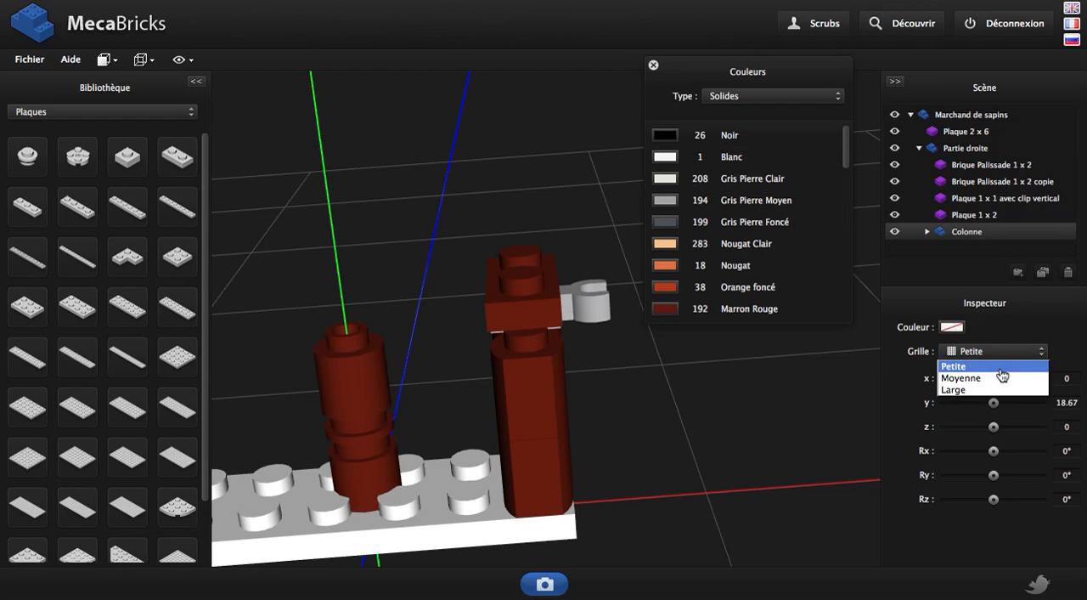
{"action": "left_click", "coordinate": [1003, 377]}
{"action": "key", "text": "Page_Up"}
{"action": "key", "text": "Page_Up"}
{"action": "key", "text": "Page_Up"}
{"action": "key", "text": "Page_Up"}
{"action": "key", "text": "Page_Up"}
{"action": "key", "text": "Page_Up"}
{"action": "key", "text": "Page_Up"}
{"action": "key", "text": "Page_Up"}
{"action": "key", "text": "Page_Up"}
{"action": "key", "text": "Page_Up"}
{"action": "key", "text": "Page_Up"}
{"action": "key", "text": "Page_Up"}
{"action": "key", "text": "Page_Up"}
{"action": "key", "text": "Right"}
{"action": "key", "text": "Right"}
{"action": "key", "text": "Right"}
{"action": "key", "text": "Right"}
{"action": "key", "text": "Right"}
{"action": "key", "text": "Right"}
{"action": "key", "text": "Right"}
{"action": "key", "text": "Right"}
{"action": "key", "text": "Right"}
{"action": "key", "text": "Right"}
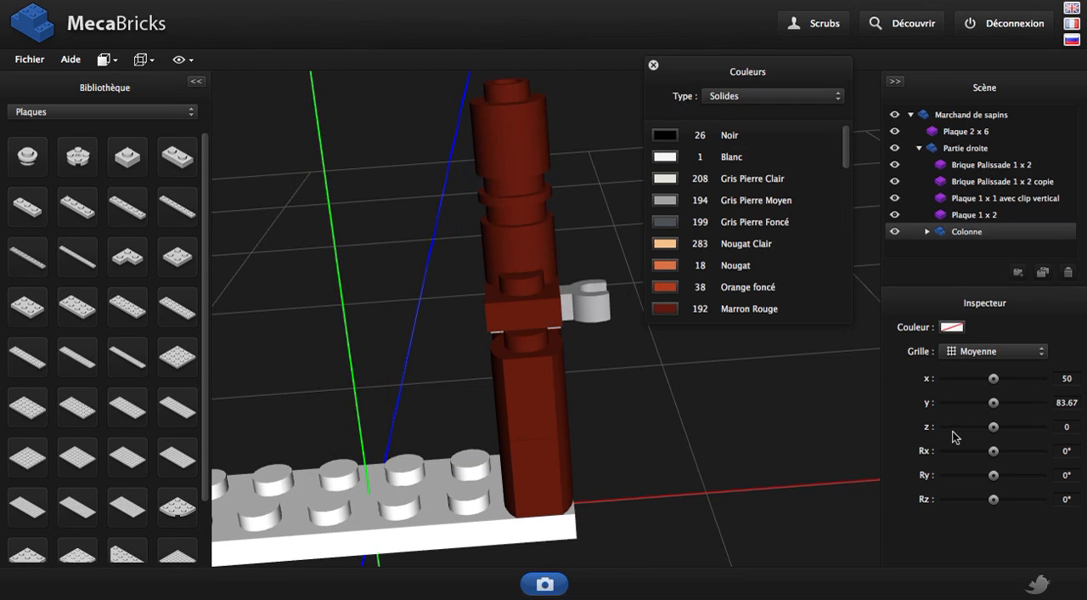
{"action": "key", "text": "Page_Up"}
{"action": "key", "text": "Page_Up"}
Shift Colonne to z -10 and, with the grid set to Petite, lower it to y 90.67 onto the Plaque 1 x 2's stud
{"action": "left_click_drag", "start_coordinate": [848, 461], "coordinate": [571, 338]}
{"action": "key", "text": "Up"}
{"action": "key", "text": "Up"}
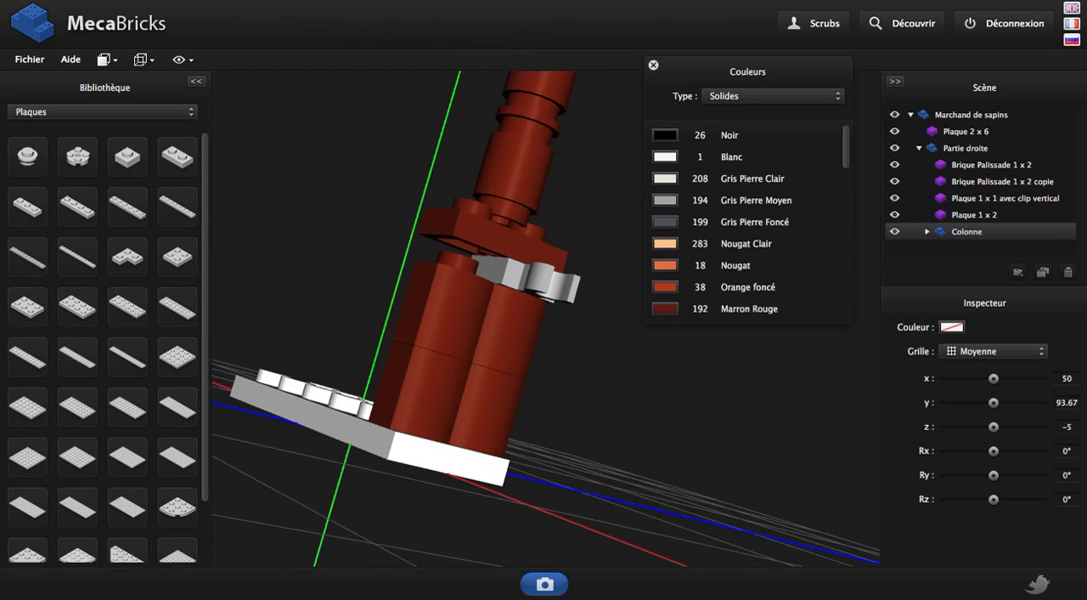
{"action": "left_click_drag", "start_coordinate": [457, 234], "coordinate": [408, 263]}
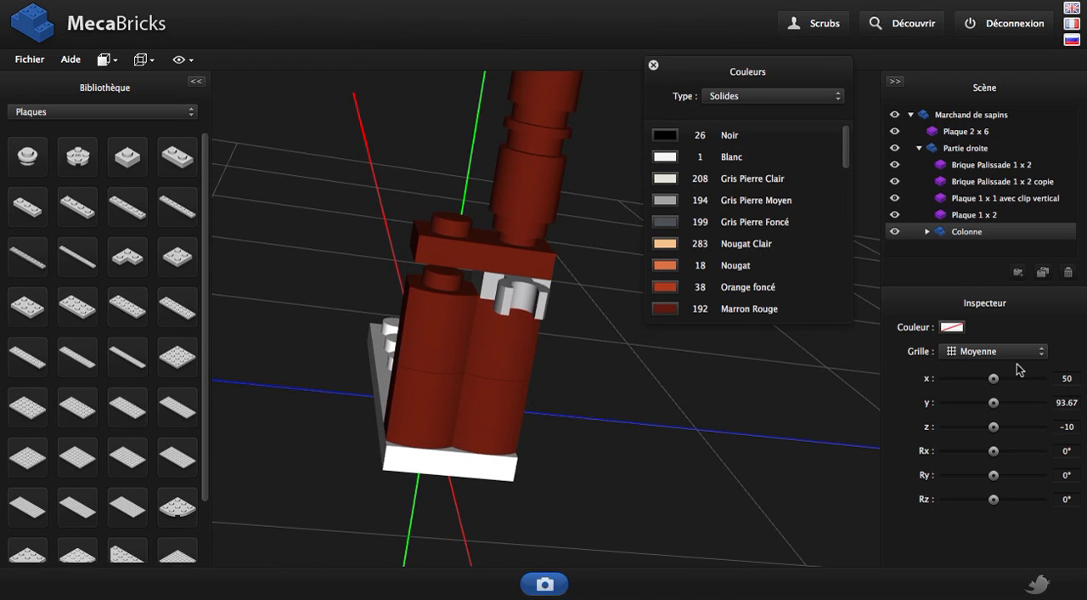
{"action": "left_click", "coordinate": [1020, 352]}
{"action": "left_click", "coordinate": [955, 365]}
{"action": "key", "text": "Page_Down"}
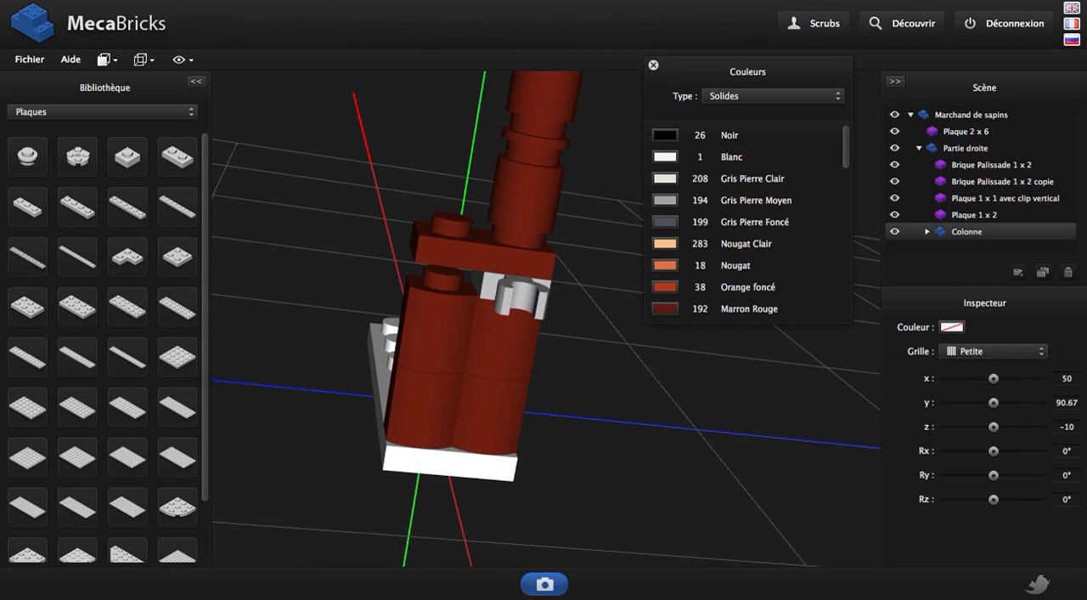
{"action": "left_click_drag", "start_coordinate": [614, 233], "coordinate": [609, 212]}
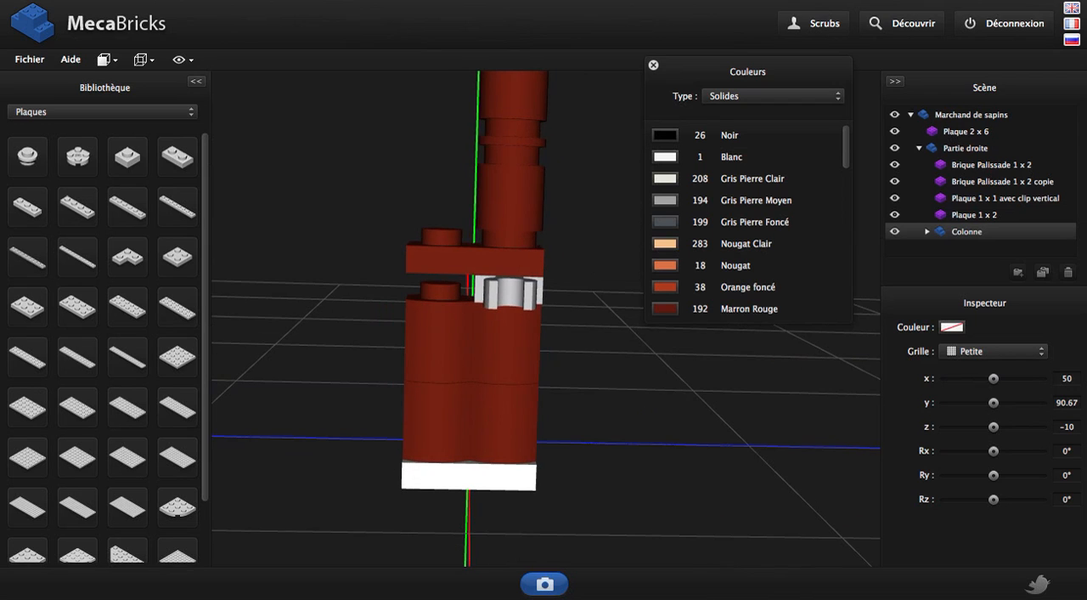
Duplicate the Colonne group and move the copy to z 11 onto the other stud of the Plaque 1 x 2
{"action": "left_click", "coordinate": [1043, 273]}
{"action": "left_click_drag", "start_coordinate": [528, 153], "coordinate": [479, 195]}
{"action": "scroll", "coordinate": [481, 194], "scroll_direction": "down", "scroll_amount": 5}
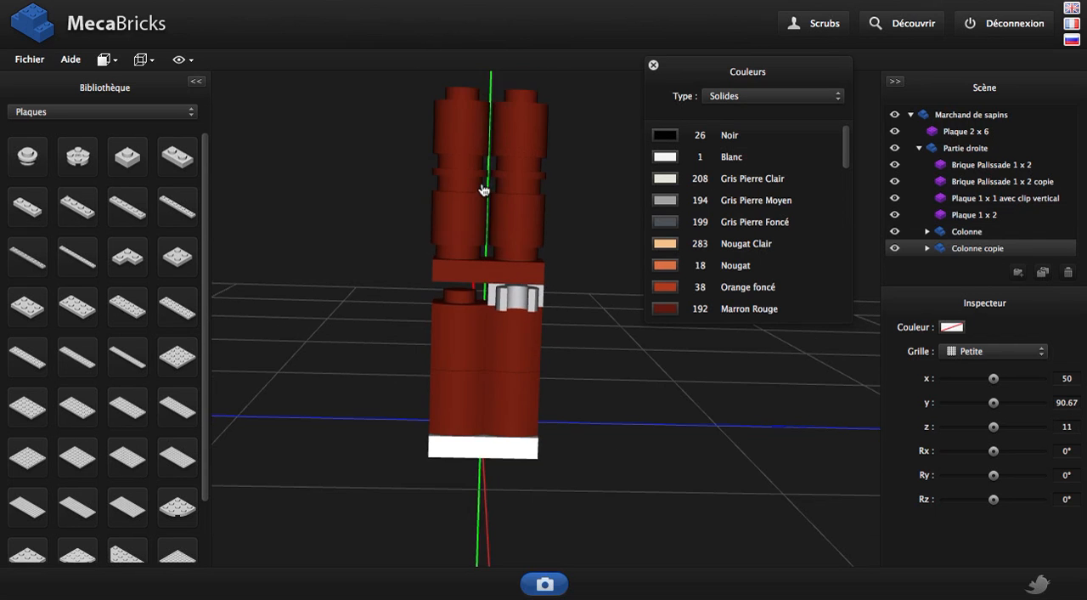
{"action": "right_click_drag", "start_coordinate": [426, 332], "coordinate": [563, 340]}
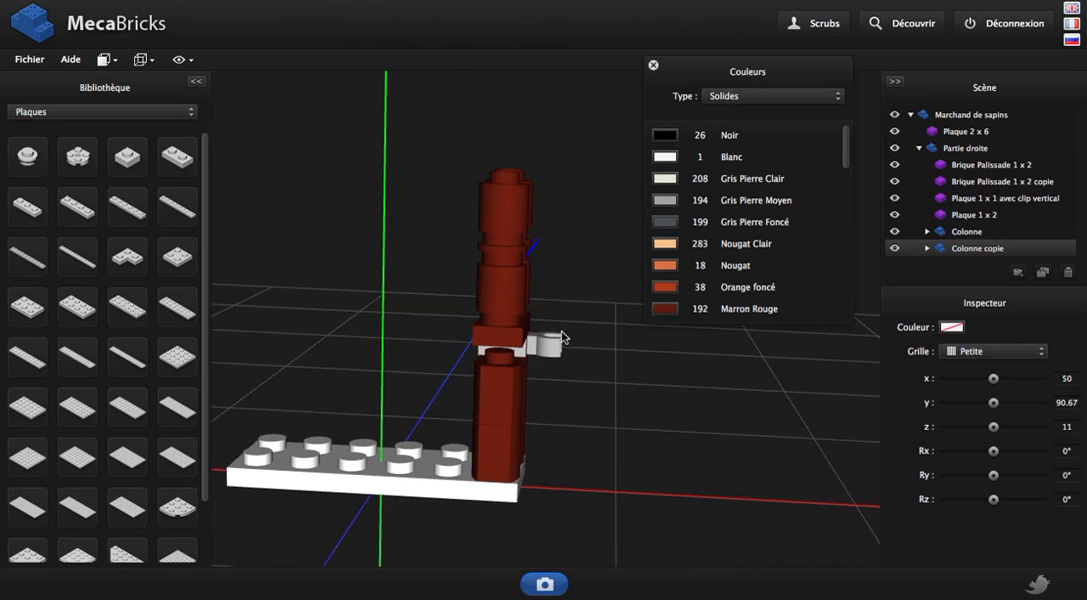
Collapse the Partie droite group and duplicate it as a whole
{"action": "left_click", "coordinate": [918, 148]}
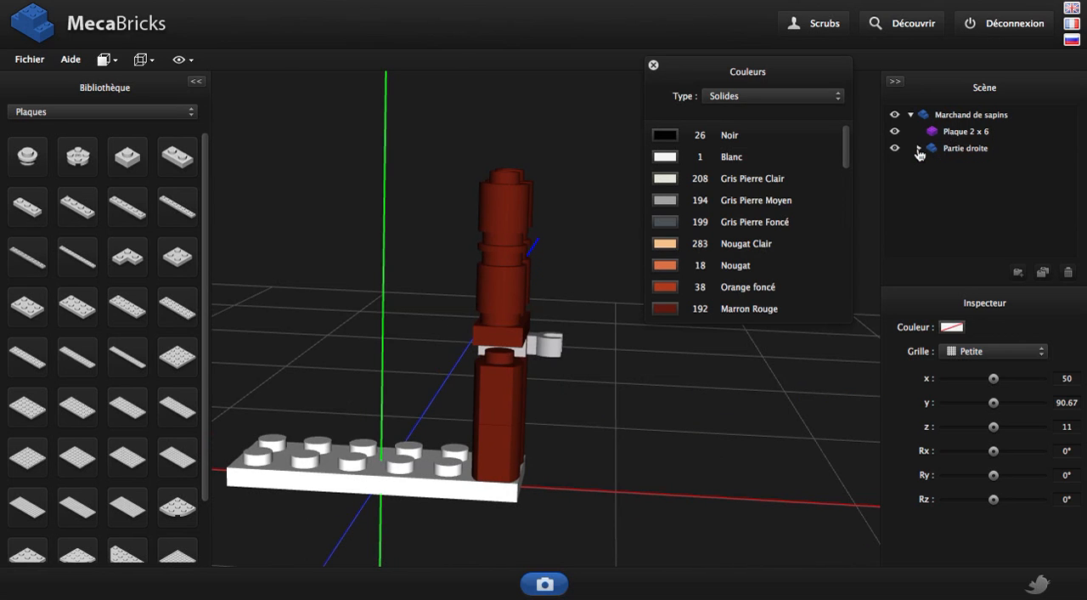
{"action": "left_click", "coordinate": [966, 149]}
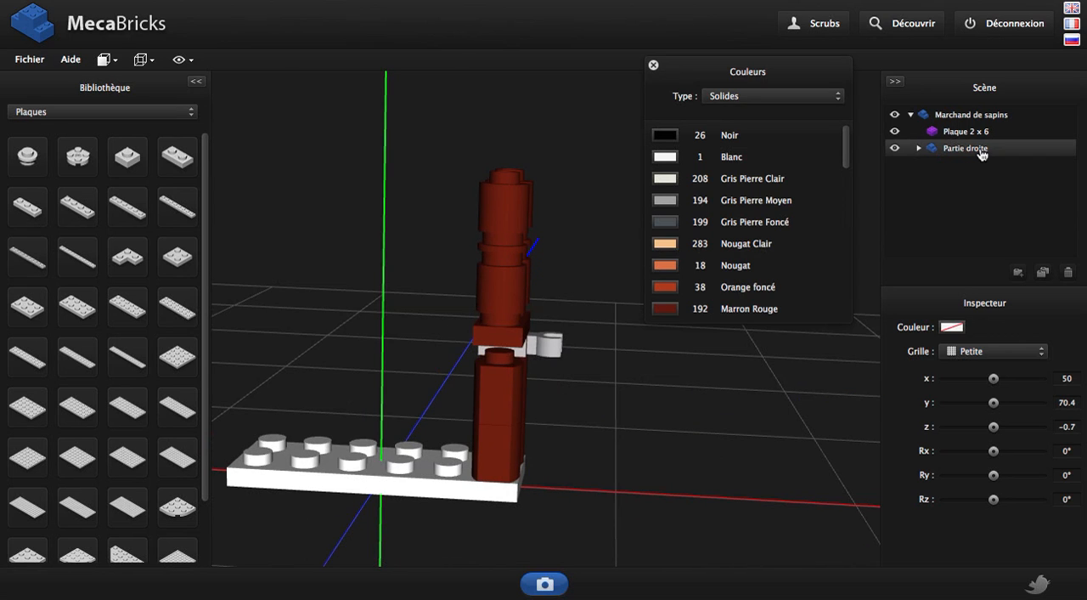
{"action": "left_click", "coordinate": [1043, 273]}
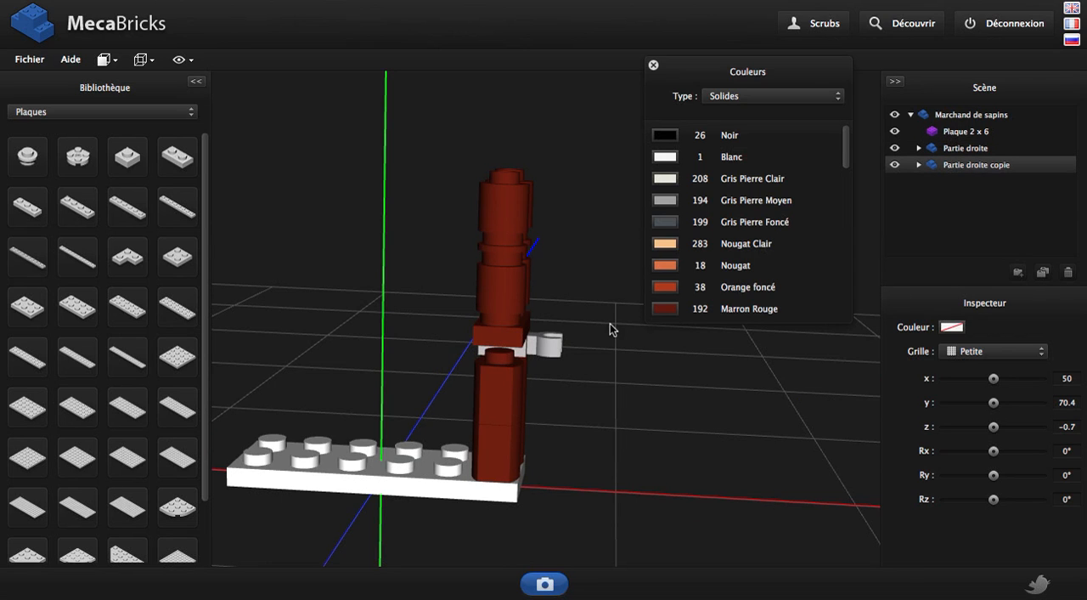
Set the grid to Moyenne and move the Partie droite copie group to x -50 at the opposite end of the base plate
{"action": "left_click", "coordinate": [946, 357]}
{"action": "left_click", "coordinate": [946, 381]}
{"action": "key", "text": "Left"}
{"action": "key", "text": "Left"}
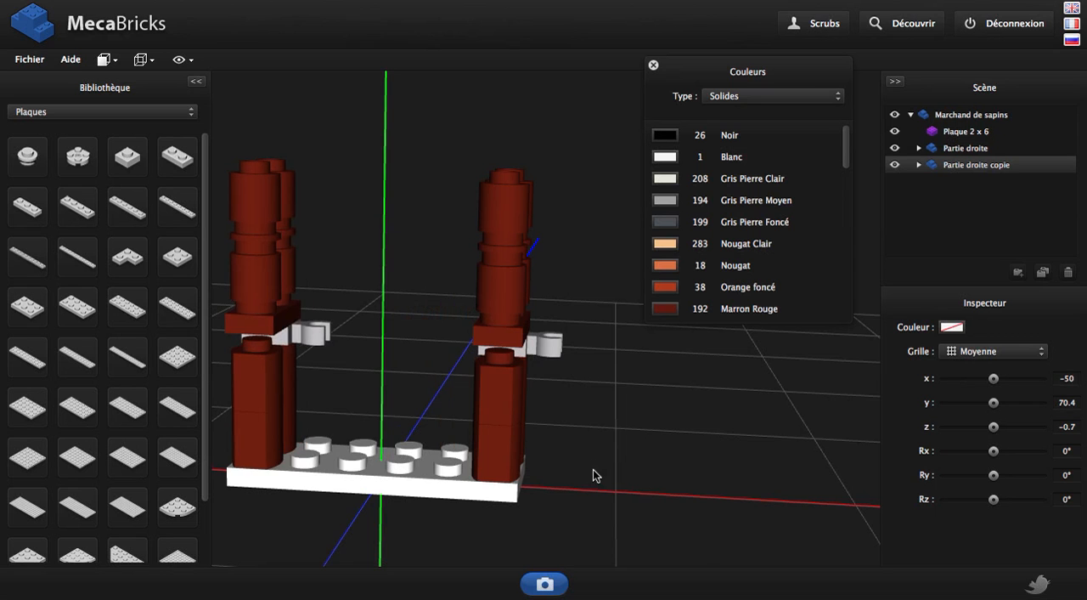
Set Ry to -90° for the Plaque 1 x 1 avec clip vertical in Partie droite copie, and collapse that group
{"action": "right_click_drag", "start_coordinate": [594, 469], "coordinate": [698, 460]}
{"action": "left_click_drag", "start_coordinate": [599, 445], "coordinate": [586, 360]}
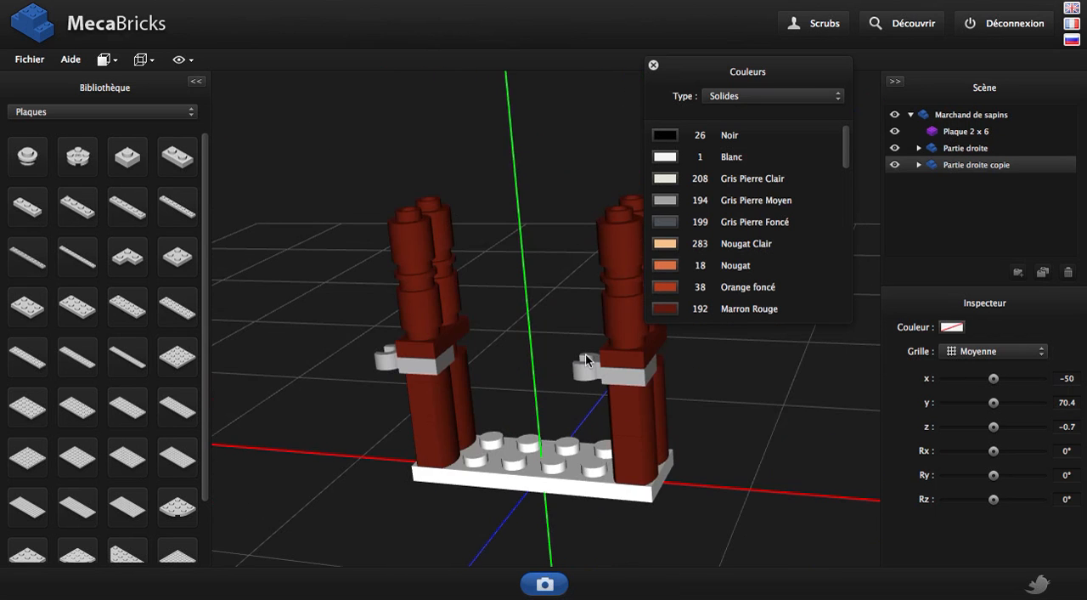
{"action": "left_click", "coordinate": [591, 378]}
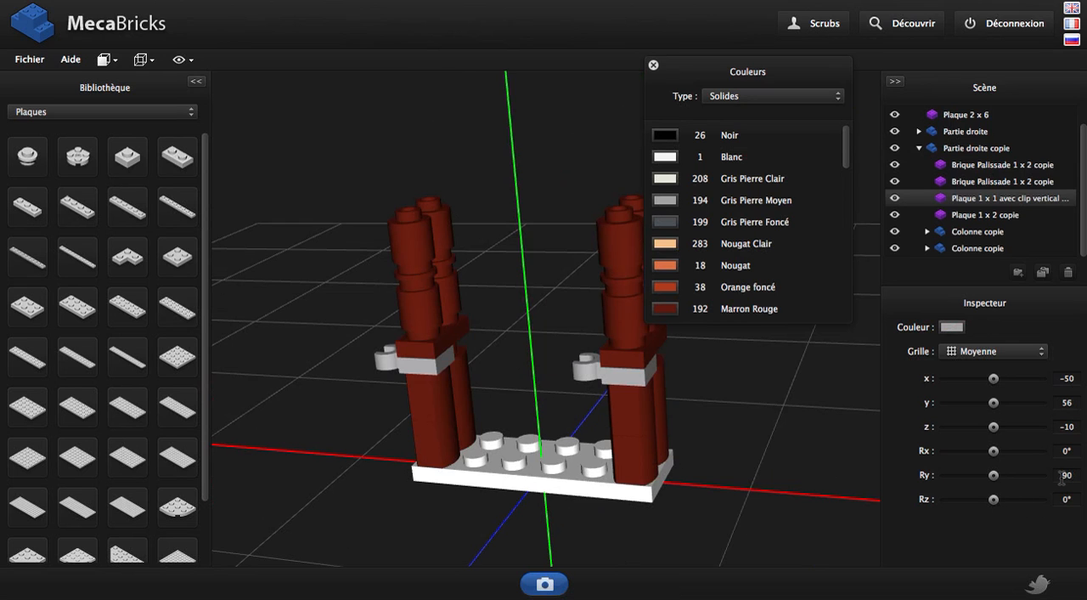
{"action": "type", "text": "-"}
{"action": "key", "text": "Return"}
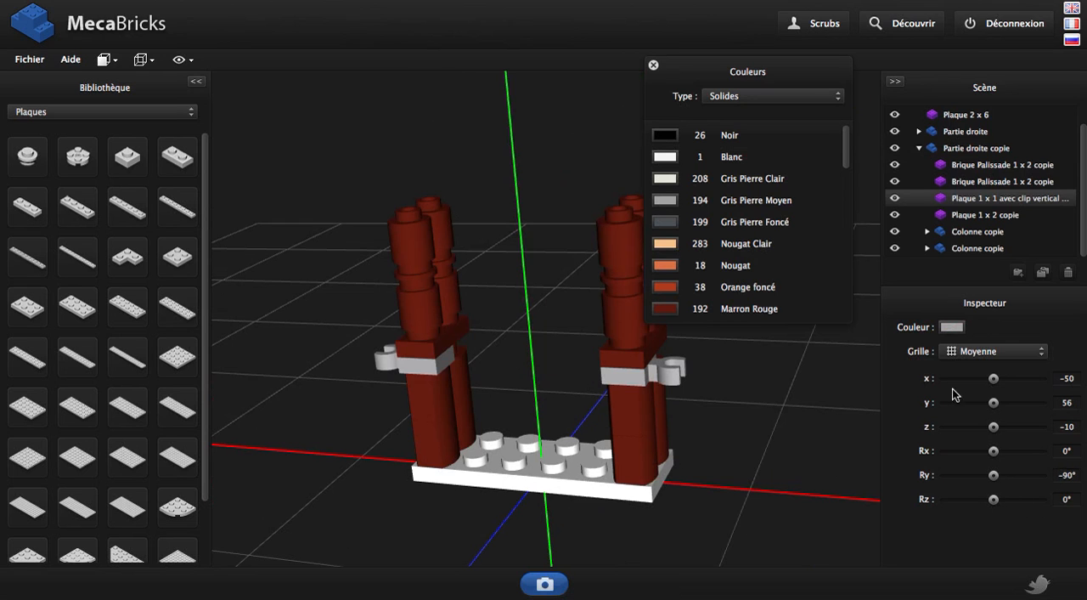
{"action": "left_click_drag", "start_coordinate": [849, 407], "coordinate": [726, 425]}
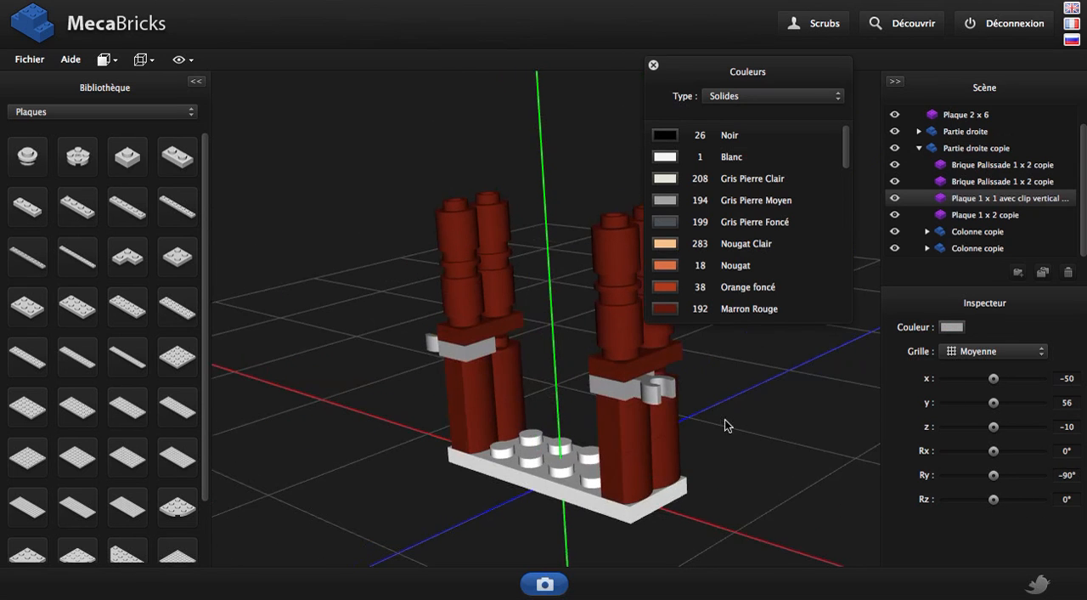
{"action": "left_click", "coordinate": [920, 149]}
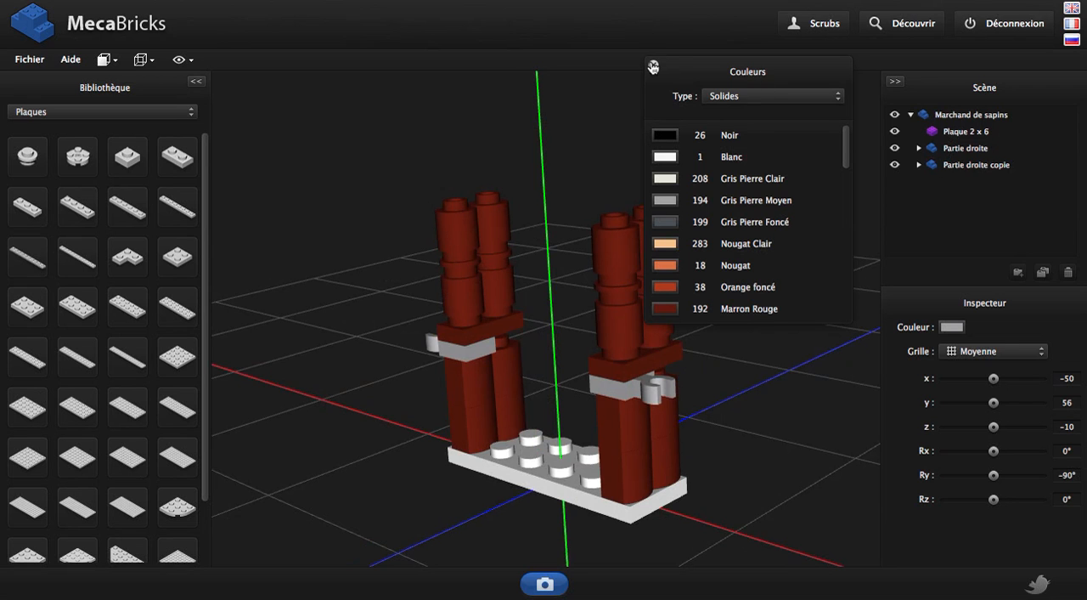
Add a Brique Palissade 1 x 2 from the Briques library category to the stall
{"action": "left_click_drag", "start_coordinate": [653, 66], "coordinate": [771, 247]}
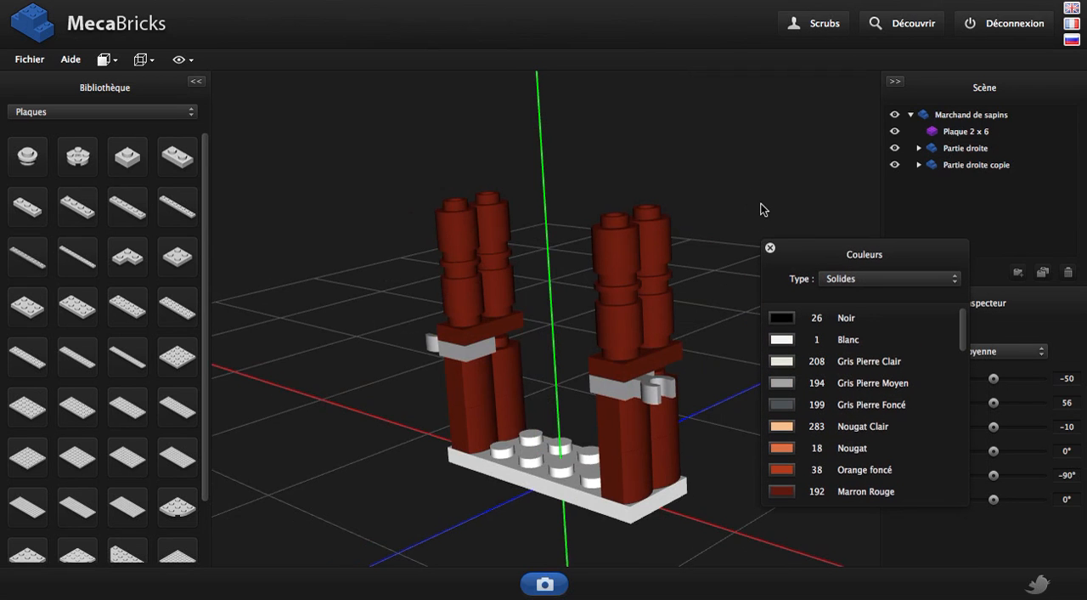
{"action": "left_click_drag", "start_coordinate": [762, 209], "coordinate": [466, 294]}
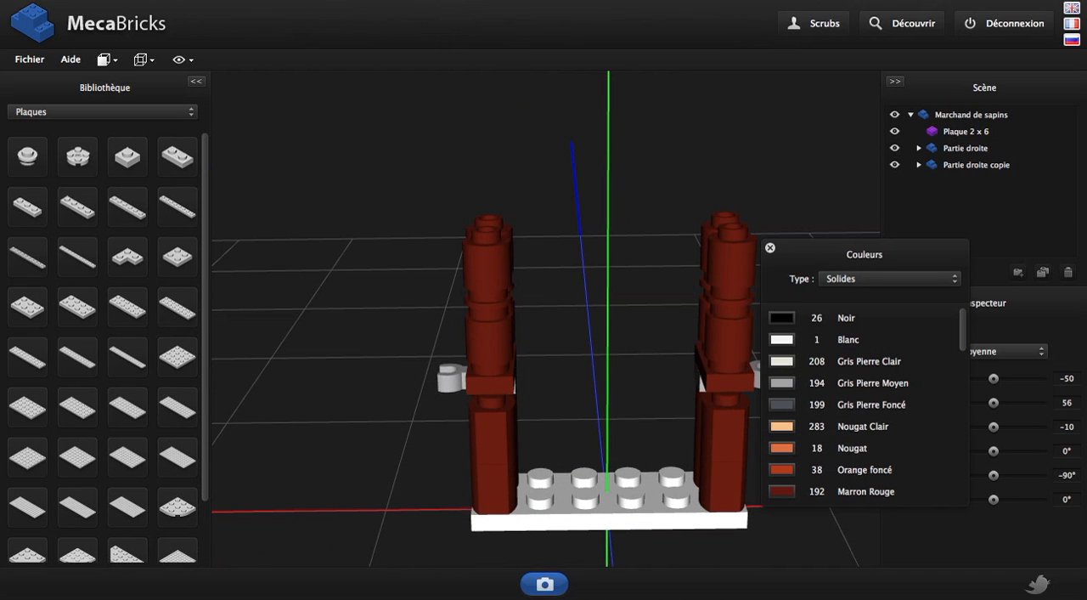
{"action": "left_click", "coordinate": [966, 135]}
{"action": "left_click", "coordinate": [970, 167]}
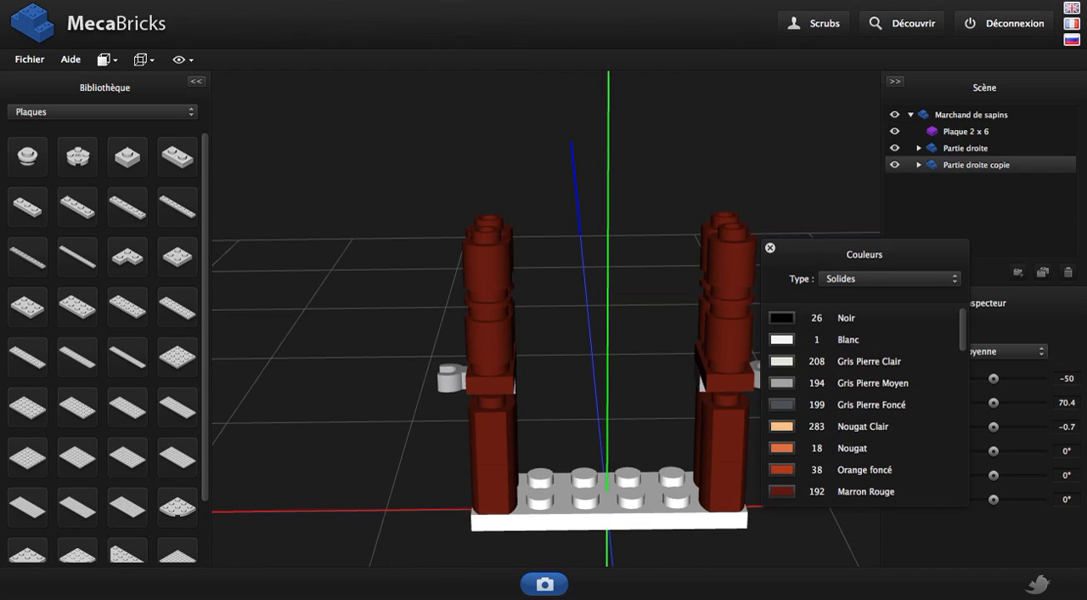
{"action": "left_click", "coordinate": [82, 111]}
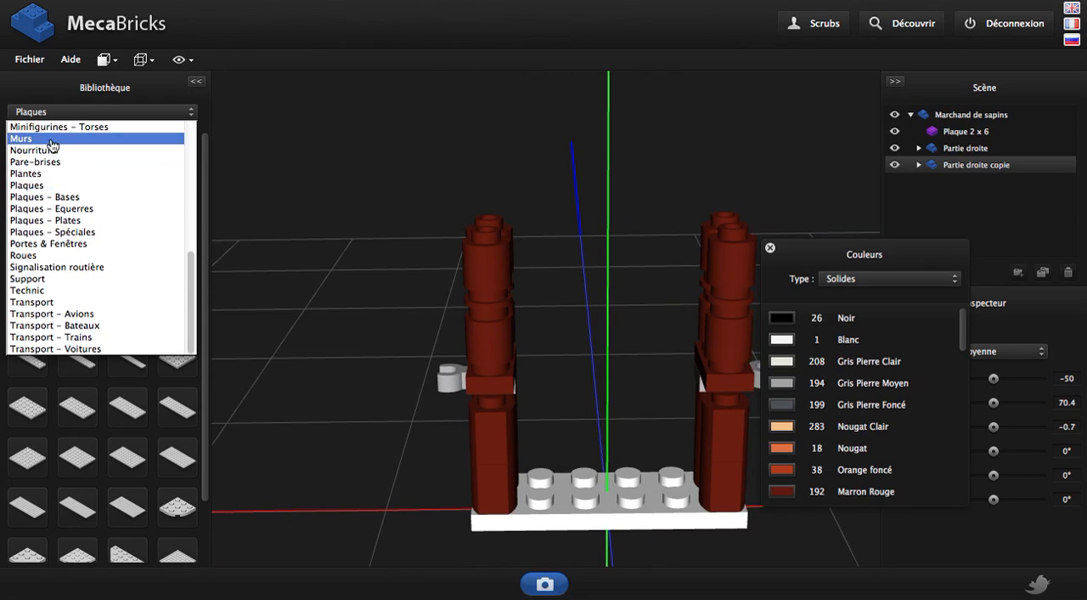
{"action": "left_click", "coordinate": [64, 188]}
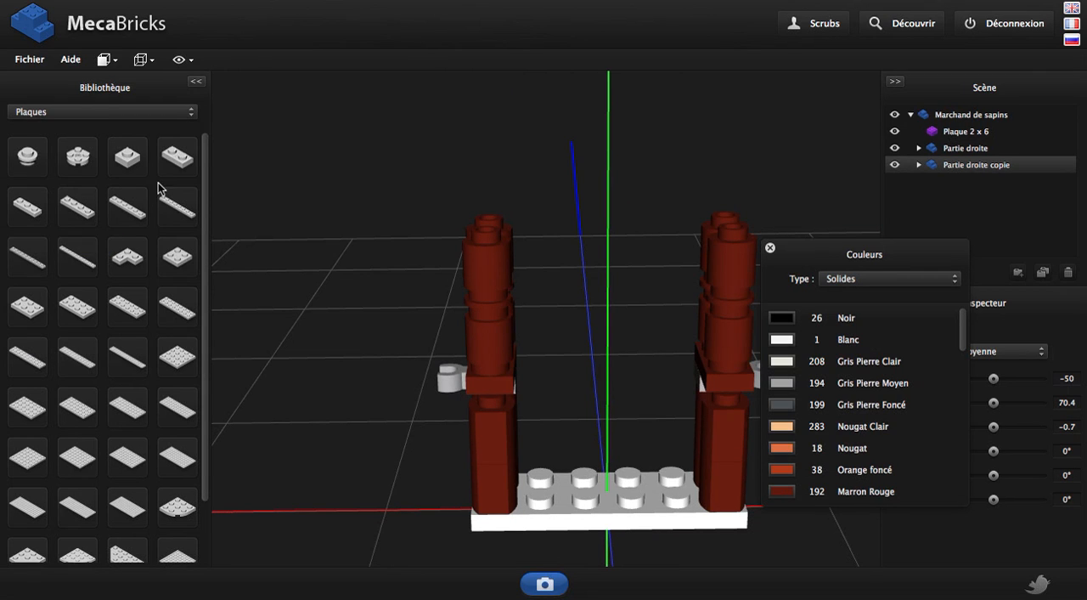
{"action": "left_click", "coordinate": [78, 114]}
{"action": "scroll", "coordinate": [68, 161], "scroll_direction": "up", "scroll_amount": 5}
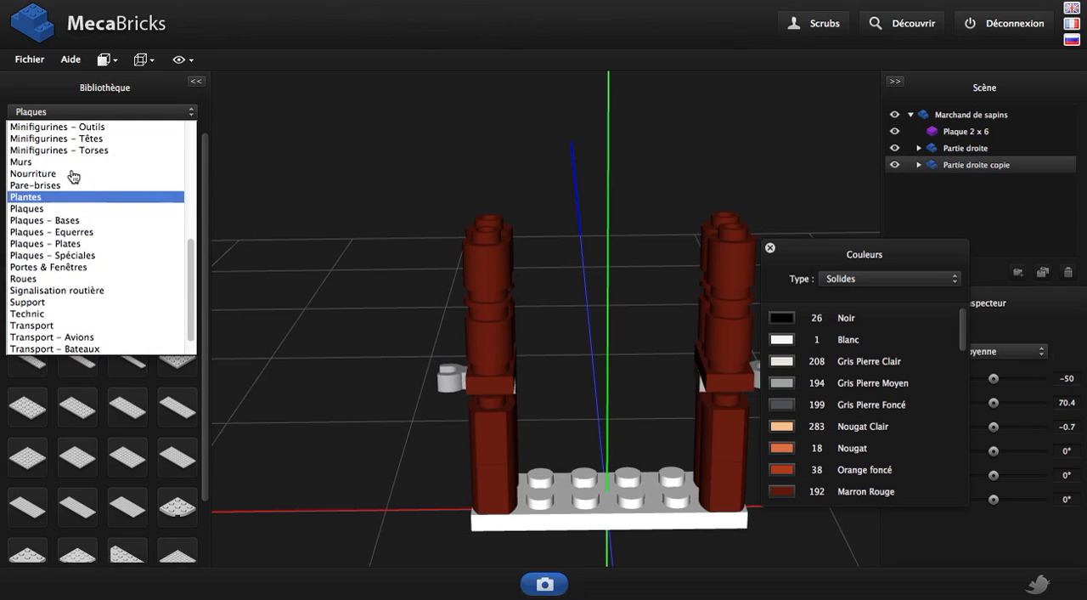
{"action": "left_click", "coordinate": [50, 151]}
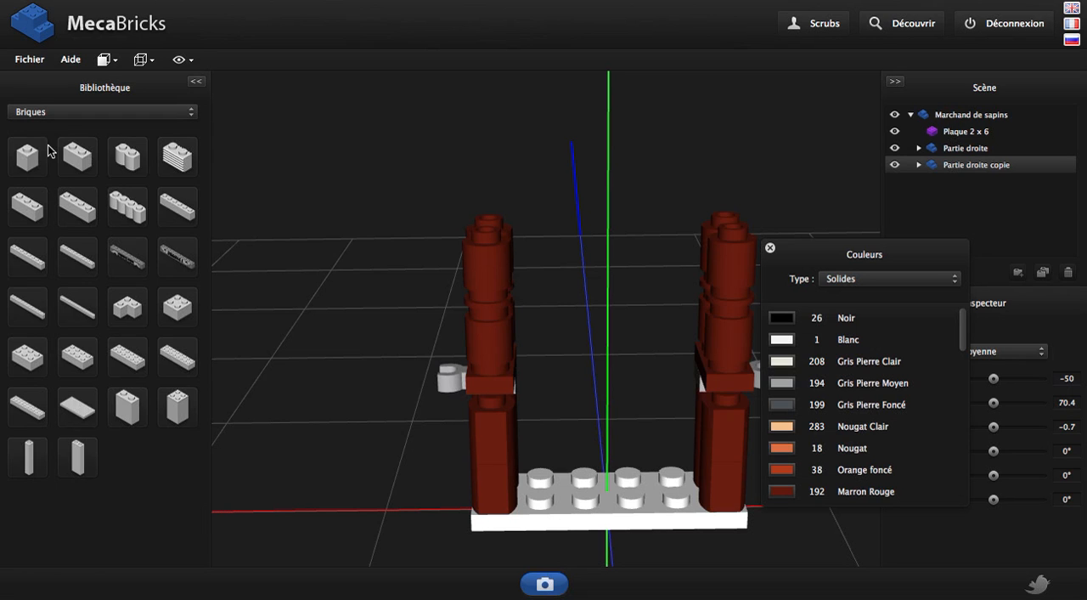
{"action": "left_click", "coordinate": [146, 176]}
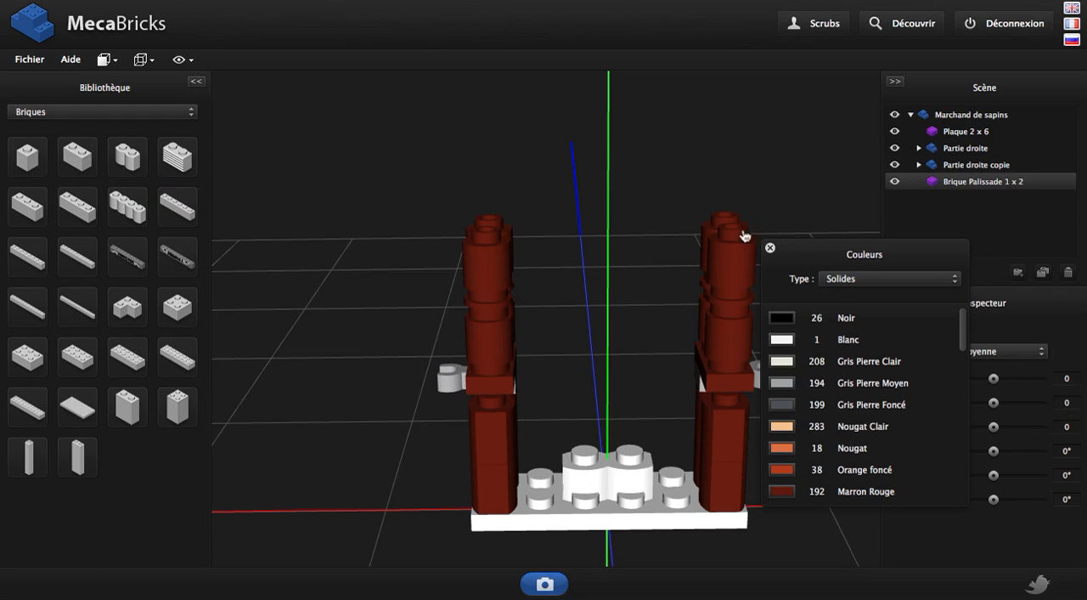
Close the colour palette and place the Brique Palissade 1 x 2 on the base plate at x -20, y 8, z 10
{"action": "left_click", "coordinate": [770, 247]}
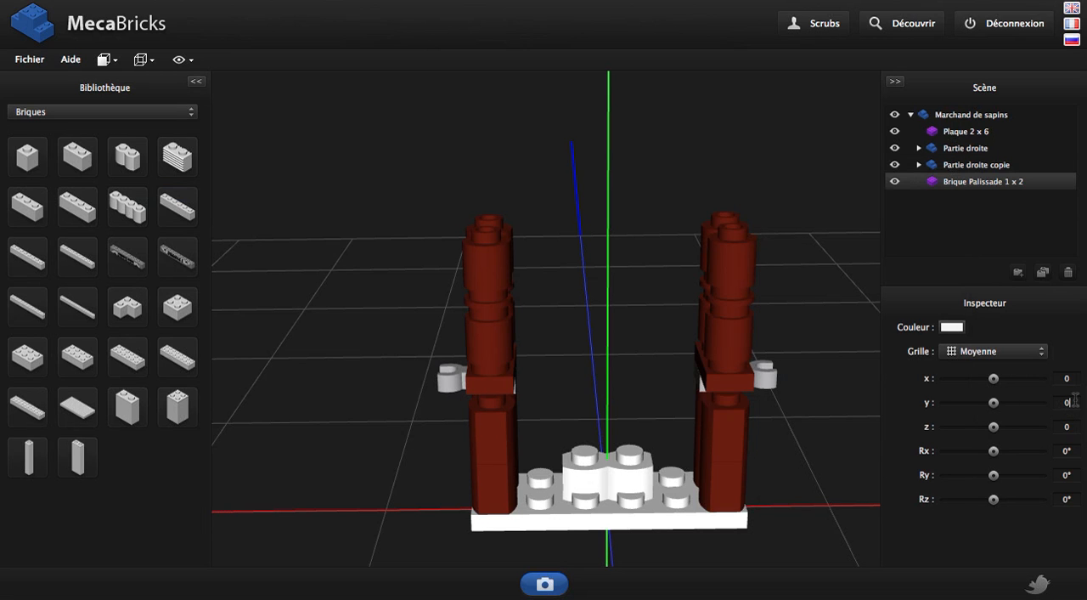
{"action": "key", "text": "BackSpace"}
{"action": "type", "text": "8"}
{"action": "left_click_drag", "start_coordinate": [778, 245], "coordinate": [548, 308]}
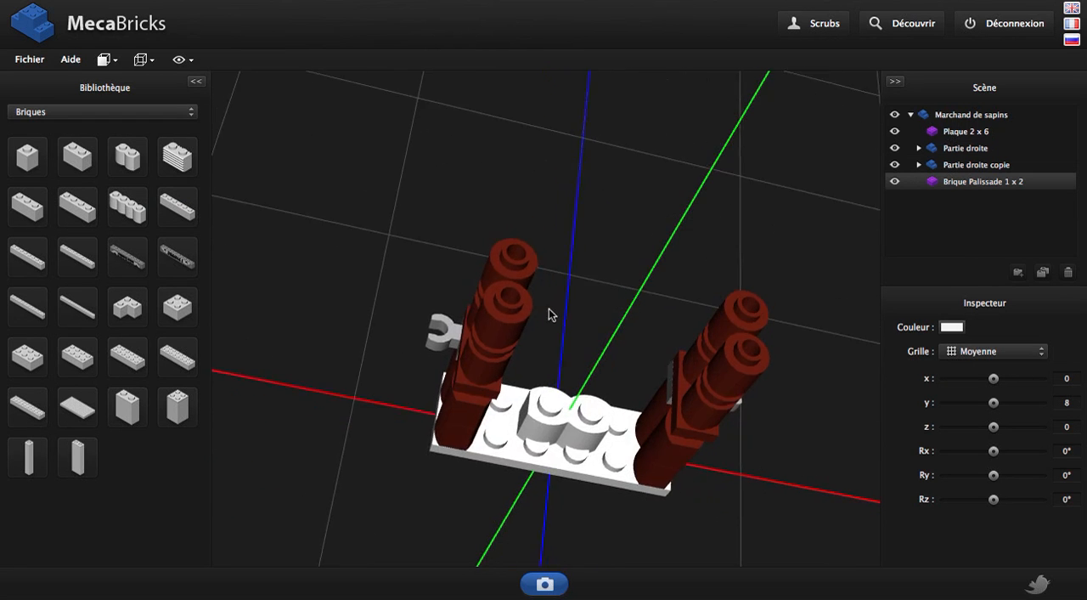
{"action": "key", "text": "Down"}
{"action": "key", "text": "Down"}
{"action": "key", "text": "Left"}
{"action": "key", "text": "Left"}
{"action": "key", "text": "Left"}
{"action": "key", "text": "Left"}
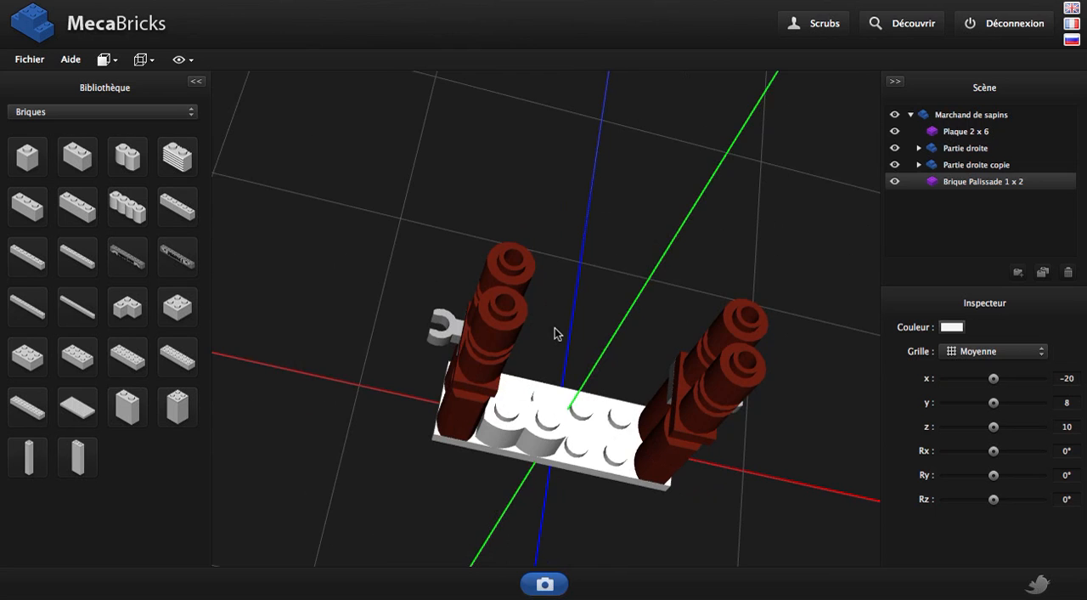
Colour the Brique Palissade 1 x 2 Marron Rouge (192) and duplicate it, moving the copy to x 20
{"action": "left_click_drag", "start_coordinate": [513, 322], "coordinate": [587, 287]}
{"action": "left_click", "coordinate": [957, 329]}
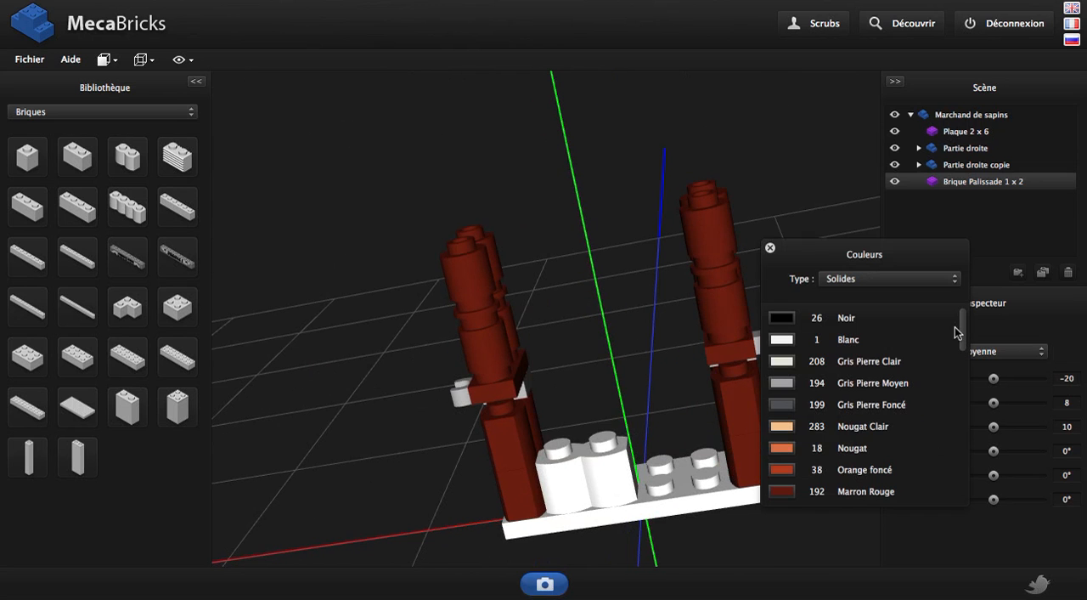
{"action": "left_click", "coordinate": [780, 493]}
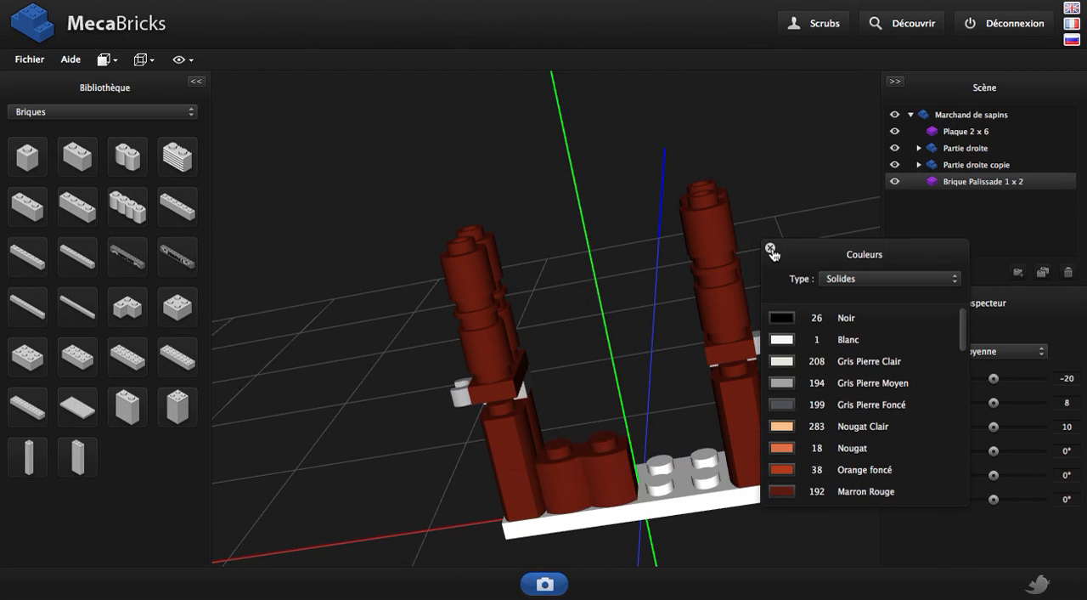
{"action": "left_click", "coordinate": [772, 250]}
{"action": "key", "text": "ctrl+d"}
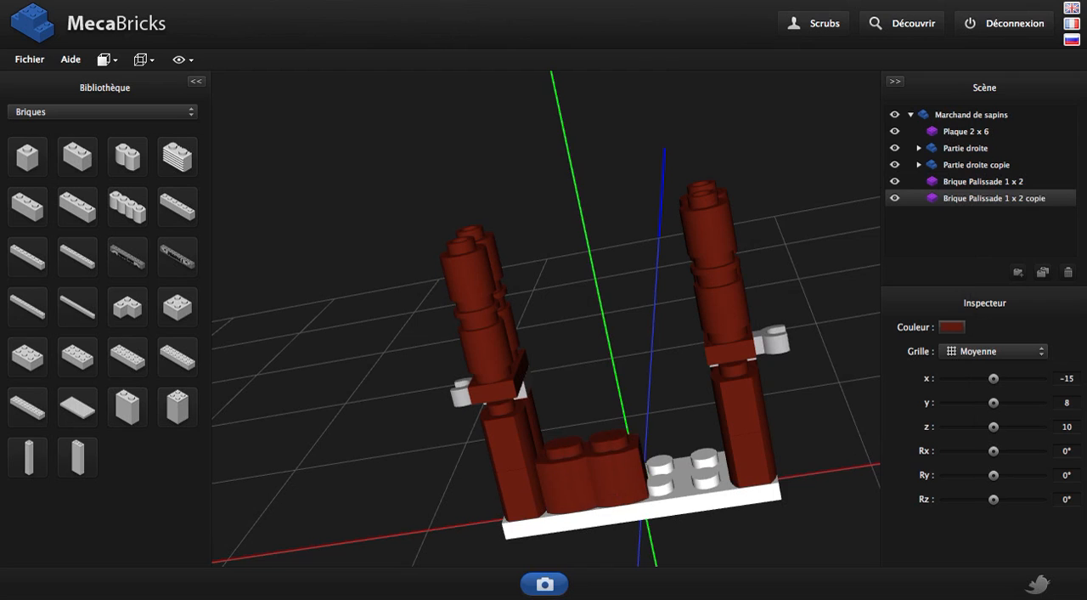
{"action": "left_click_drag", "start_coordinate": [595, 476], "coordinate": [667, 484]}
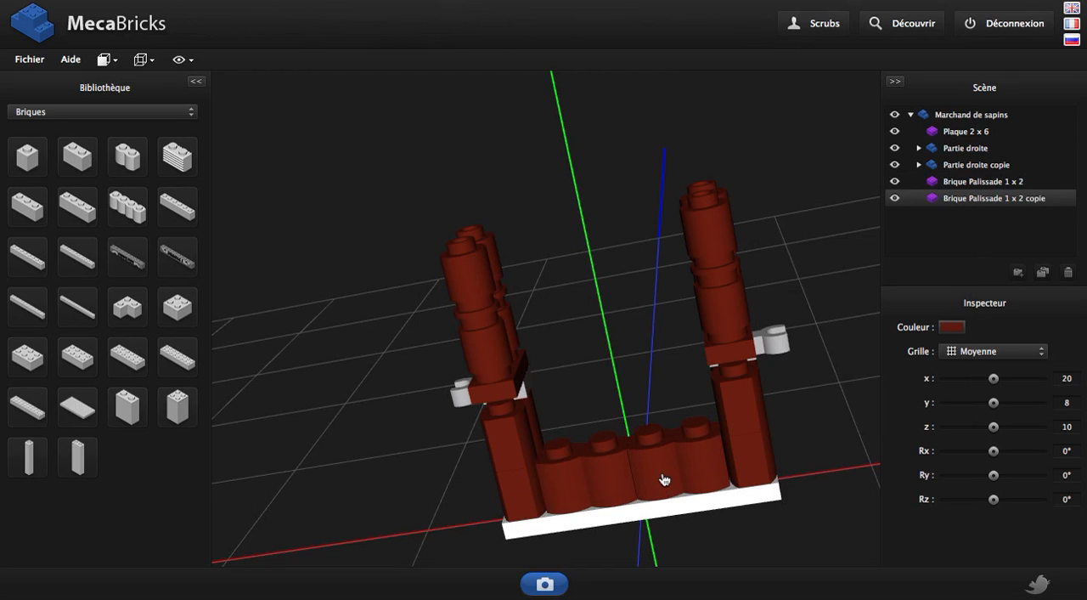
Duplicate the palisade brick again and centre the copy on the second level at x 0, y 32
{"action": "key", "text": "ctrl+d"}
{"action": "key", "text": "Page_Up"}
{"action": "key", "text": "Page_Up"}
{"action": "key", "text": "Page_Up"}
{"action": "key", "text": "Page_Up"}
{"action": "key", "text": "Page_Up"}
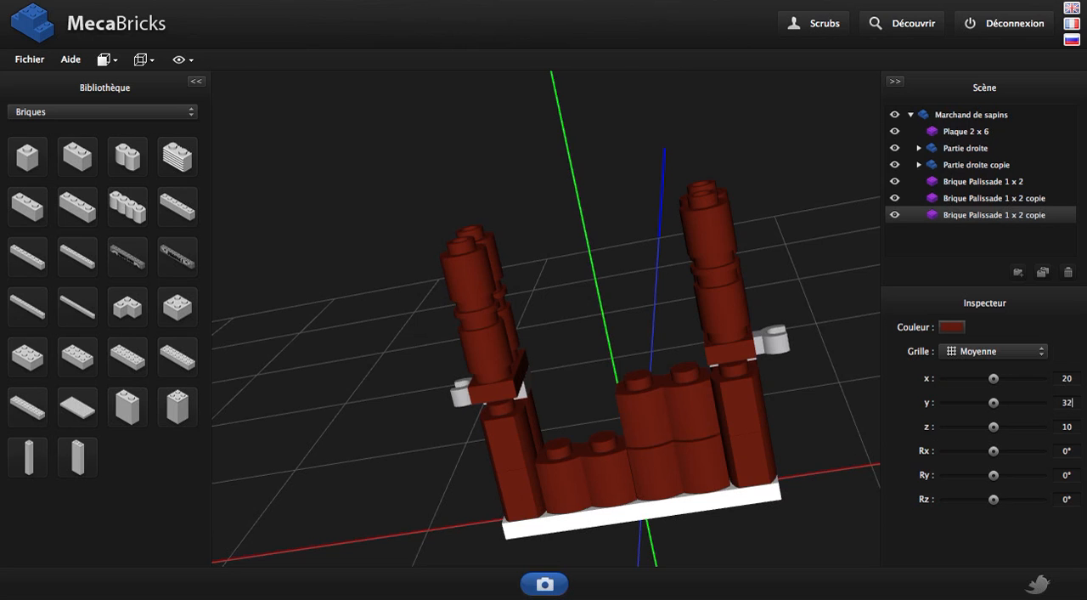
{"action": "key", "text": "Return"}
{"action": "key", "text": "Left"}
{"action": "key", "text": "Left"}
{"action": "key", "text": "Left"}
{"action": "key", "text": "Left"}
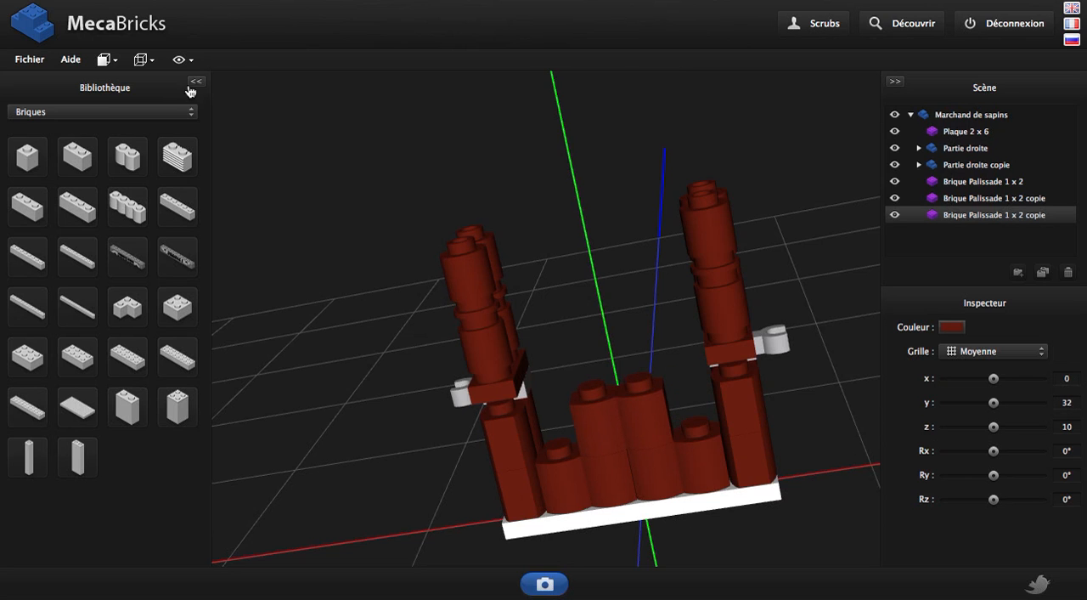
Add a Tuile 1 x 2 inversée from the Briques - Inclinées library category
{"action": "left_click", "coordinate": [161, 112]}
{"action": "left_click", "coordinate": [102, 183]}
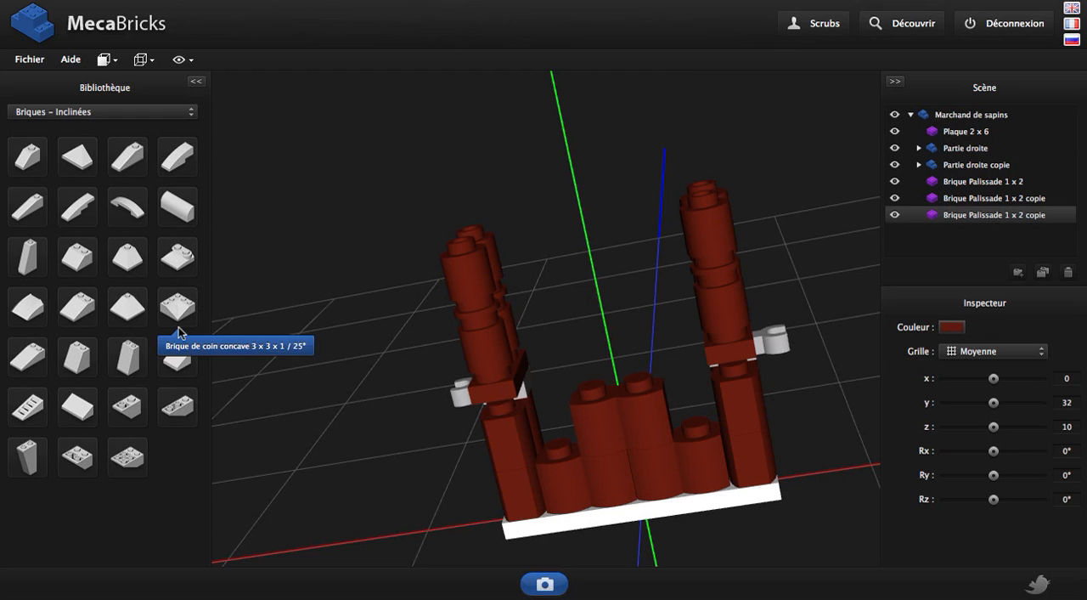
{"action": "left_click", "coordinate": [125, 411]}
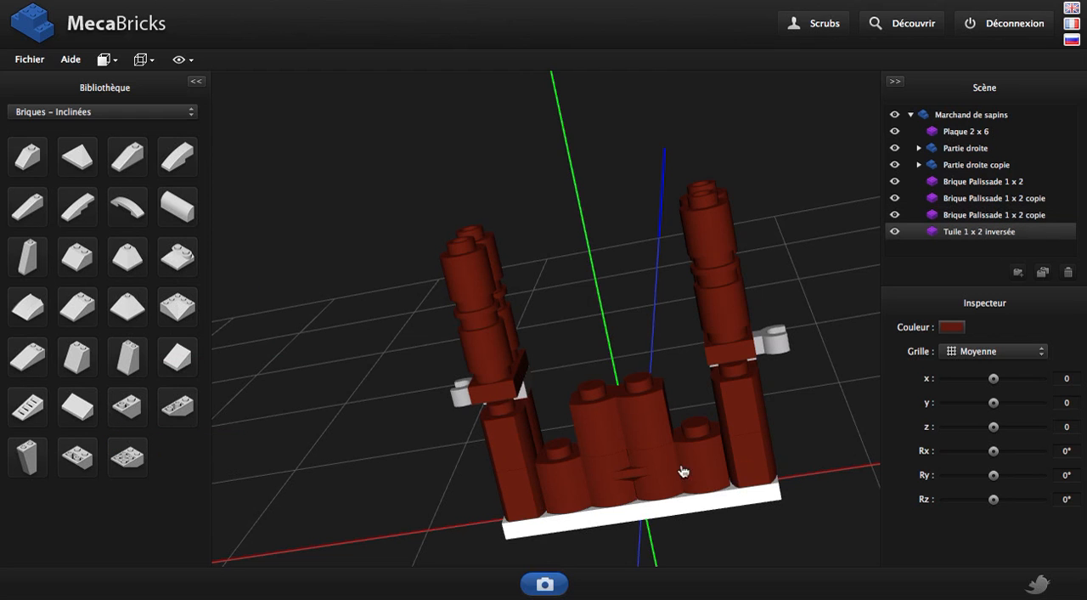
Place the Tuile 1 x 2 inversée beside the raised palisade brick at x -30, y 32, z 20
{"action": "left_click_drag", "start_coordinate": [683, 471], "coordinate": [677, 495]}
{"action": "key", "text": "Page_Up"}
{"action": "key", "text": "Page_Up"}
{"action": "key", "text": "Page_Up"}
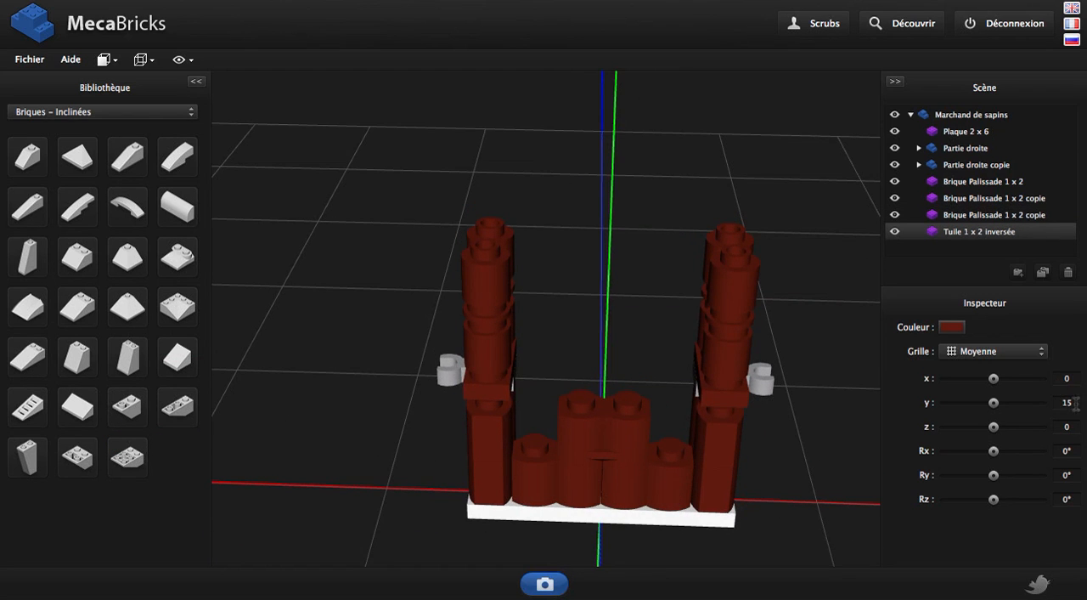
{"action": "key", "text": "Tab"}
{"action": "type", "text": "5"}
{"action": "left_click_drag", "start_coordinate": [663, 237], "coordinate": [540, 368]}
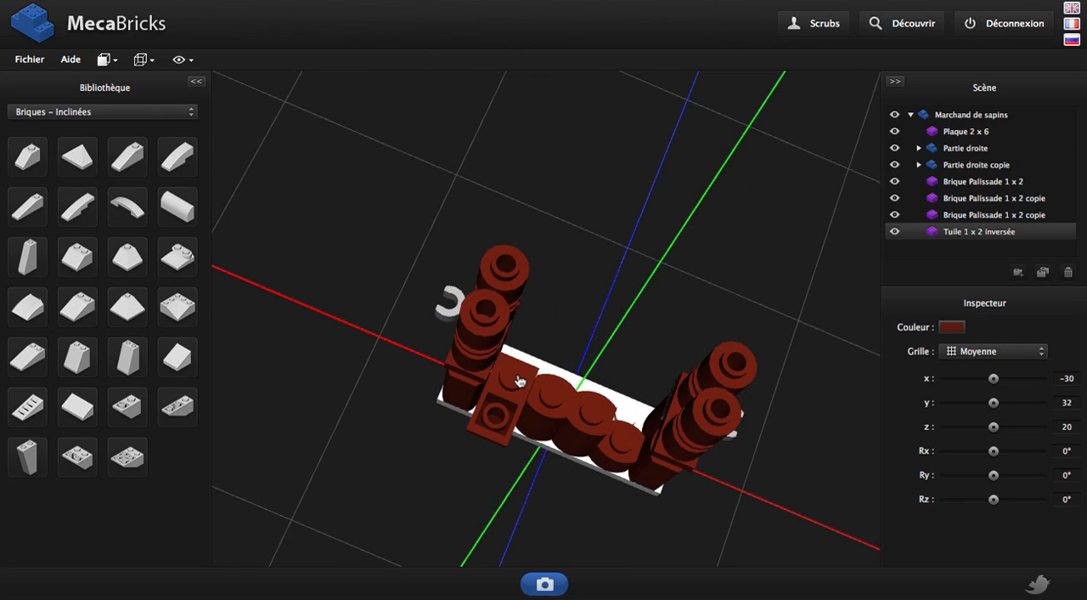
Duplicate the Tuile 1 x 2 inversée and move the copy to x 30 on the other side of the counter
{"action": "key", "text": "ctrl+d"}
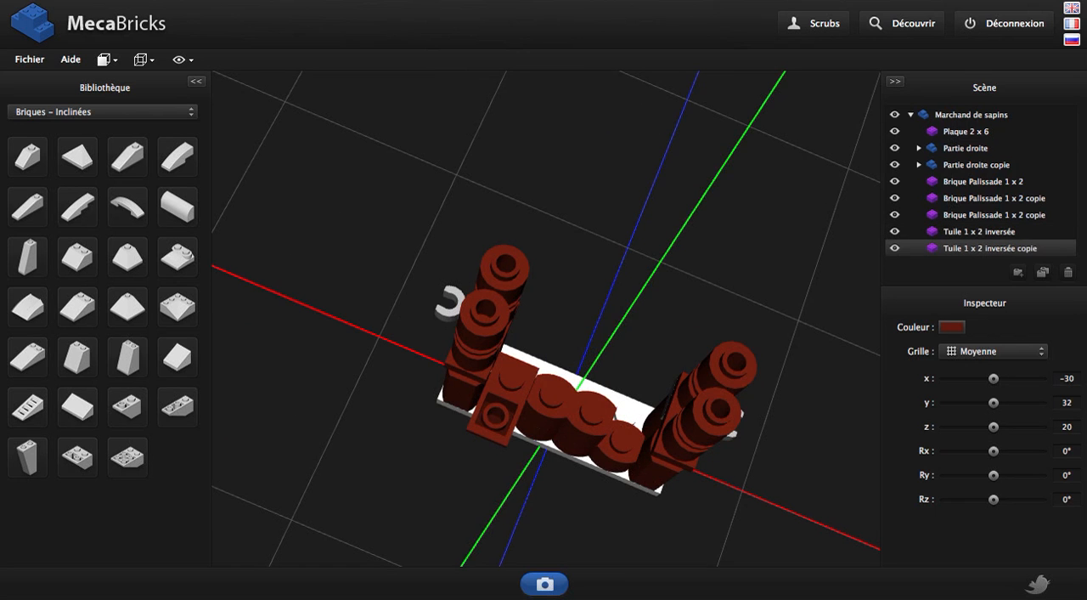
{"action": "key", "text": "Right"}
{"action": "key", "text": "Right"}
{"action": "key", "text": "Right"}
{"action": "key", "text": "Right"}
{"action": "key", "text": "Right"}
{"action": "key", "text": "Right"}
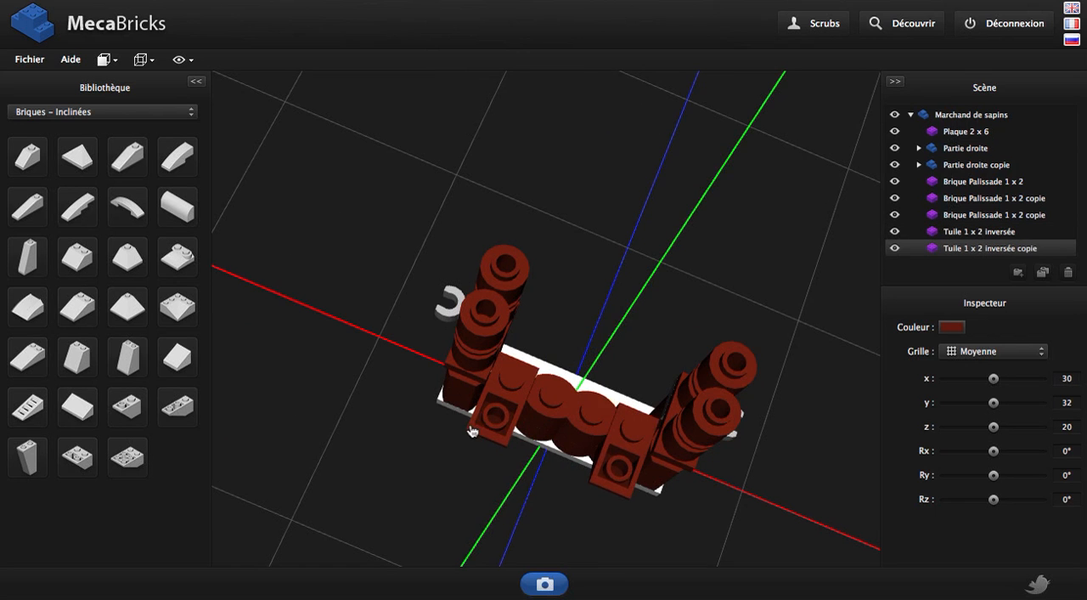
{"action": "right_click_drag", "start_coordinate": [471, 431], "coordinate": [497, 329]}
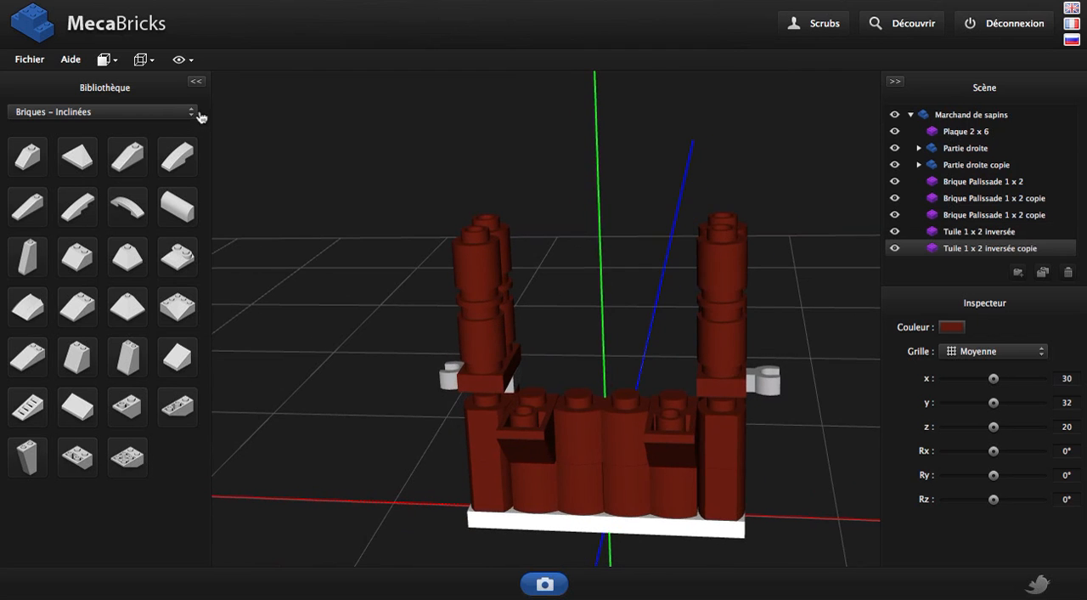
Show the Plaques library category, then duplicate the base Plaque 2 x 6 and raise the copy to y 50
{"action": "left_click", "coordinate": [161, 111]}
{"action": "scroll", "coordinate": [134, 220], "scroll_direction": "down", "scroll_amount": 5}
{"action": "scroll", "coordinate": [132, 221], "scroll_direction": "down", "scroll_amount": 2}
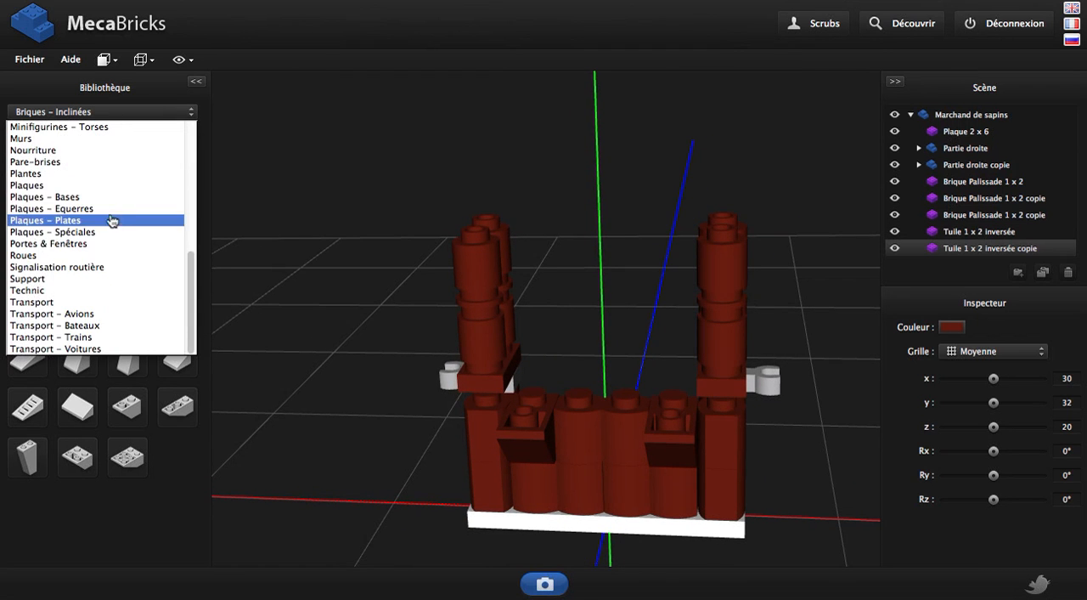
{"action": "left_click", "coordinate": [89, 186]}
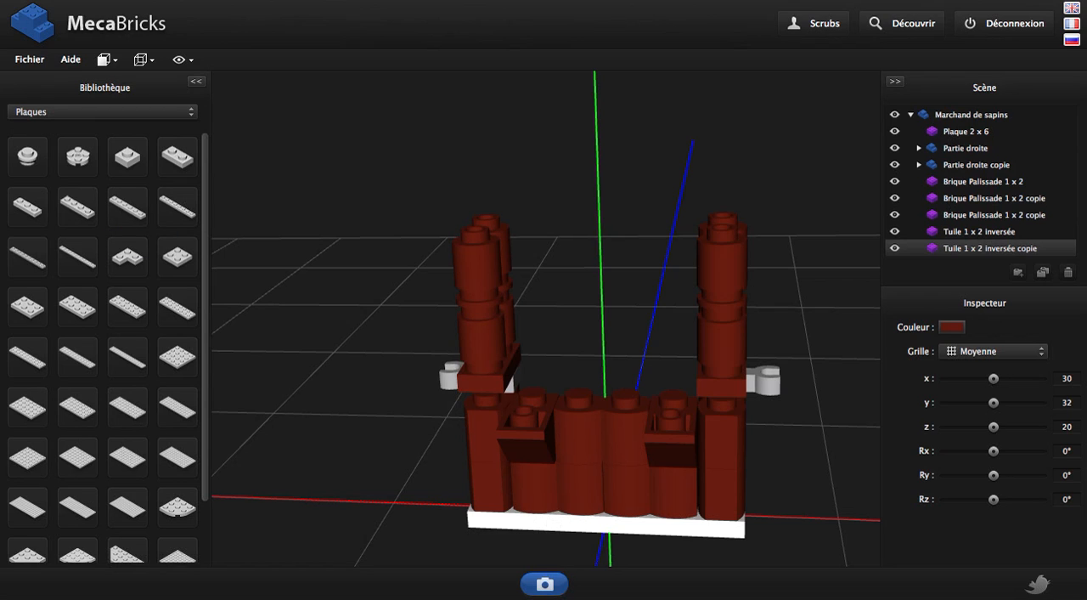
{"action": "left_click", "coordinate": [594, 523], "text": "alt"}
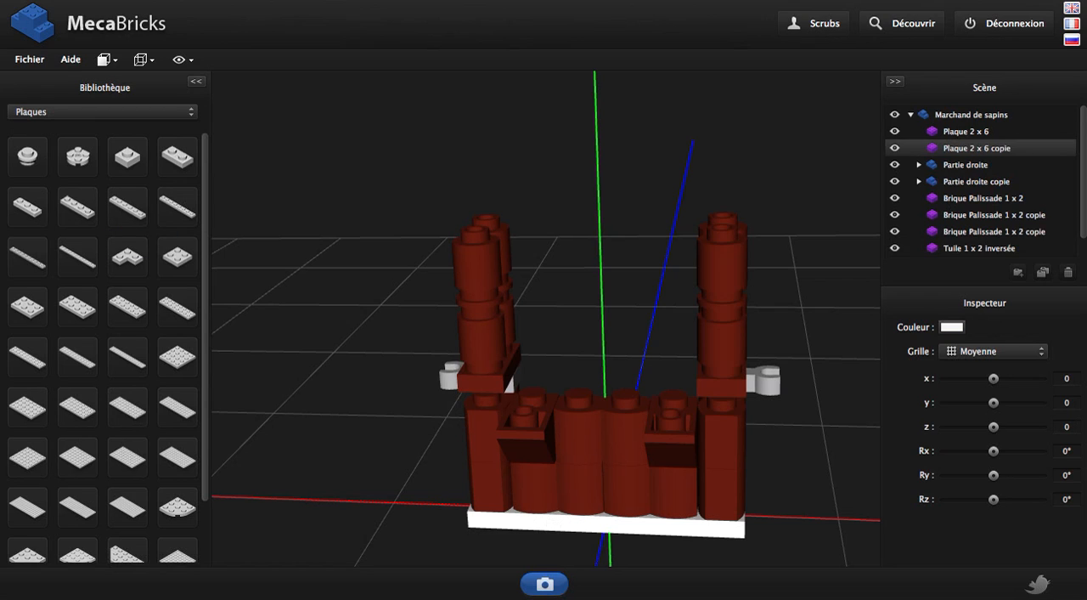
{"action": "left_click_drag", "start_coordinate": [594, 524], "coordinate": [594, 414]}
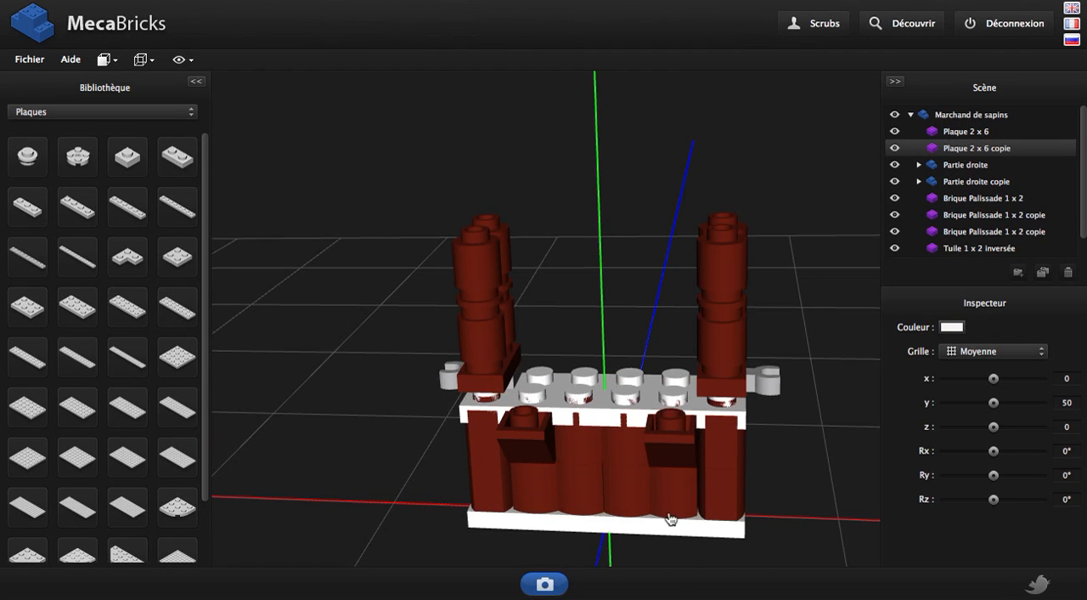
{"action": "right_click_drag", "start_coordinate": [671, 519], "coordinate": [603, 499]}
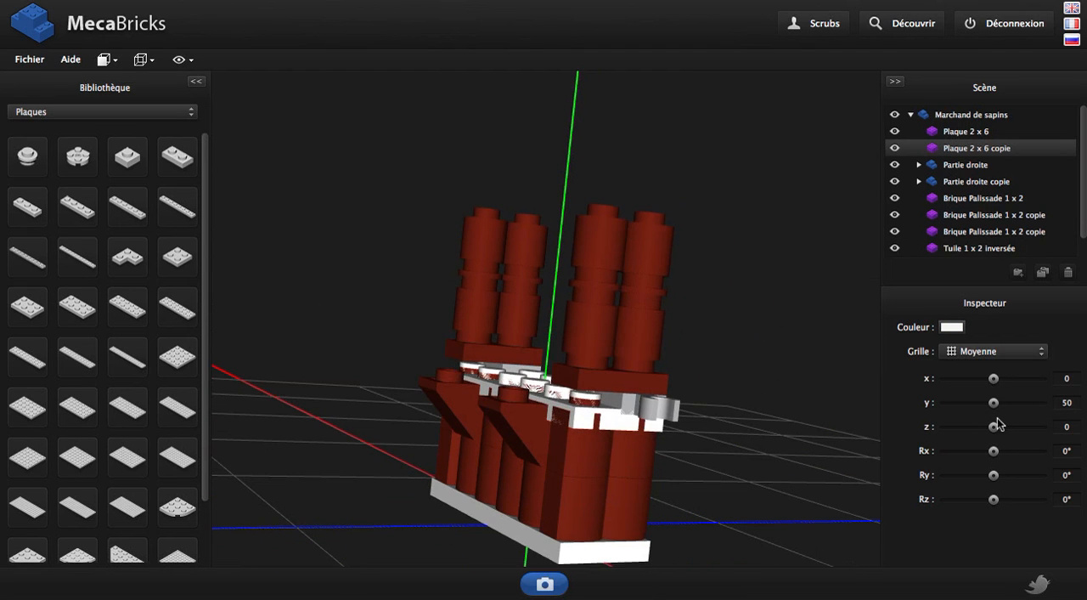
Position the copied Plaque 2 x 6 as the counter top at y 56, z 20, using the Petite and Moyenne grids
{"action": "left_click", "coordinate": [1008, 352]}
{"action": "left_click", "coordinate": [960, 360]}
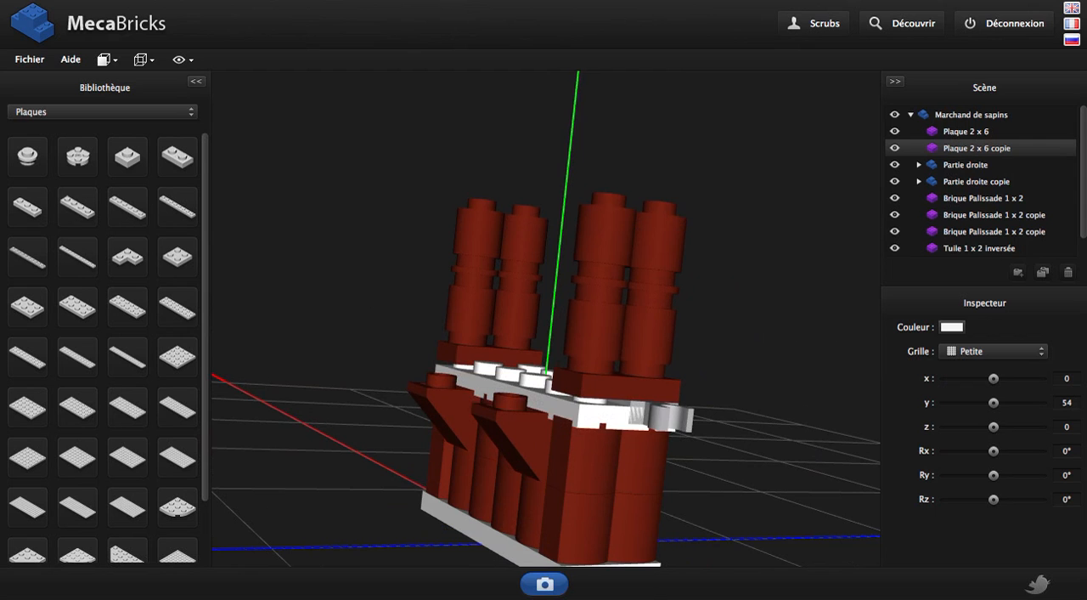
{"action": "left_click_drag", "start_coordinate": [637, 413], "coordinate": [642, 407]}
{"action": "right_click_drag", "start_coordinate": [554, 406], "coordinate": [488, 499]}
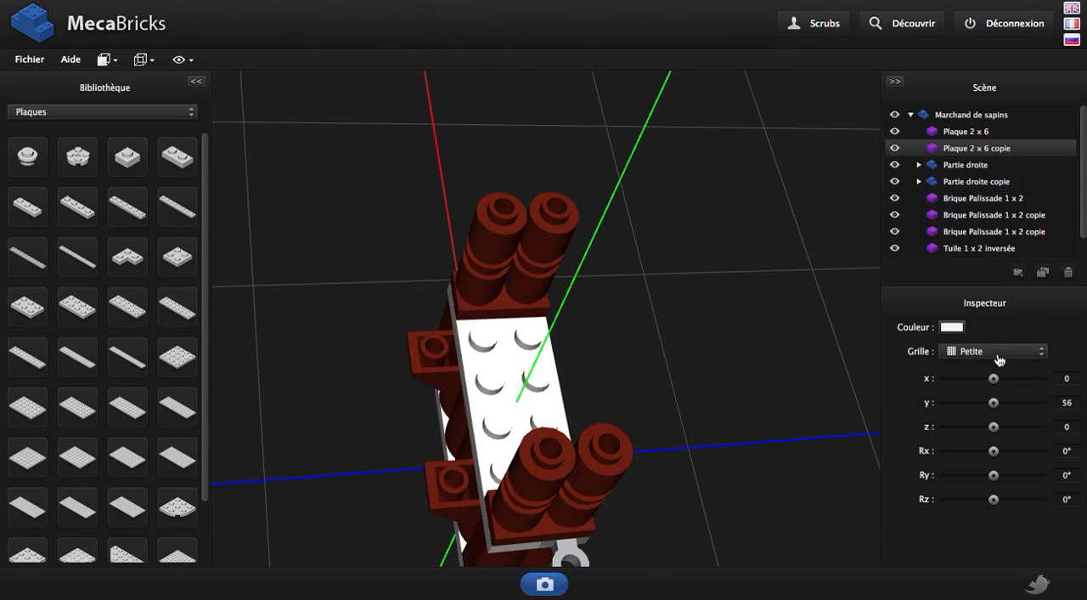
{"action": "left_click", "coordinate": [996, 357]}
{"action": "left_click", "coordinate": [994, 367]}
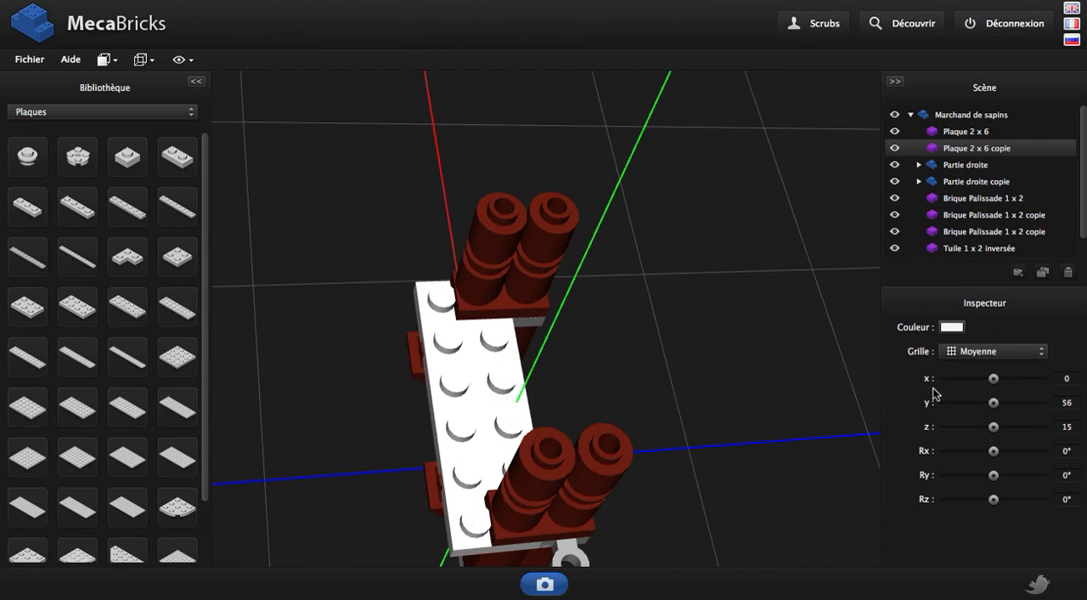
{"action": "right_click_drag", "start_coordinate": [610, 451], "coordinate": [696, 301]}
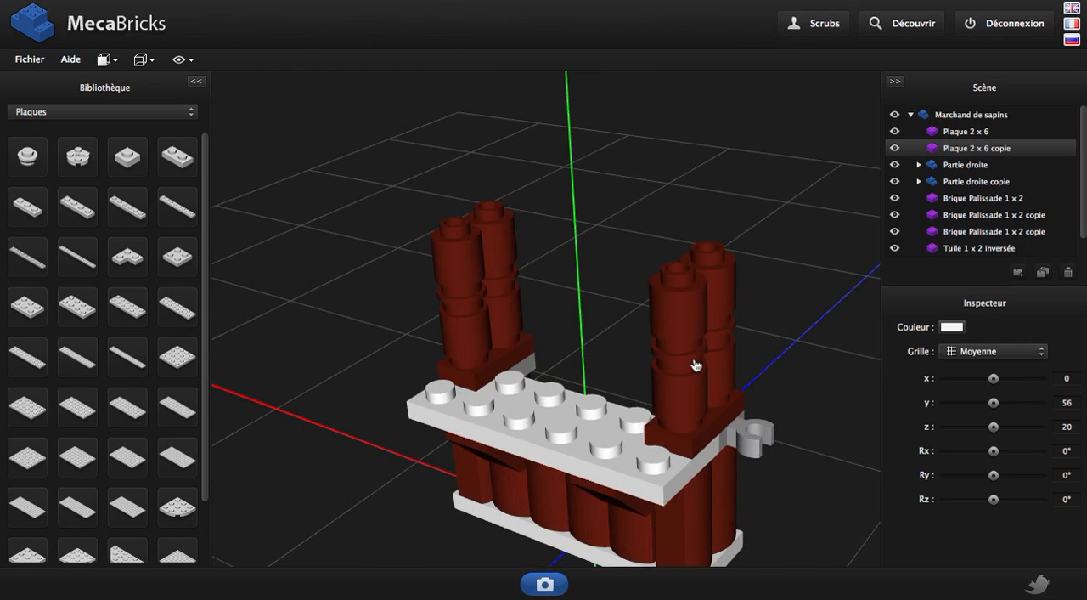
Colour the counter top plate Jaune Brique
{"action": "left_click", "coordinate": [952, 328]}
{"action": "scroll", "coordinate": [878, 456], "scroll_direction": "down", "scroll_amount": 2}
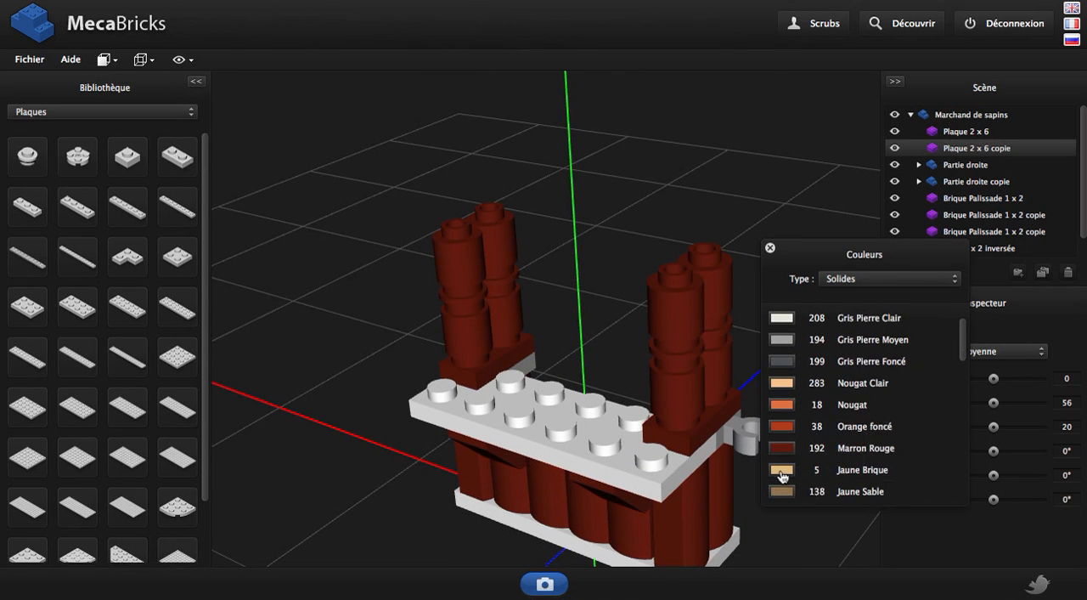
{"action": "left_click", "coordinate": [780, 471]}
{"action": "left_click", "coordinate": [772, 249]}
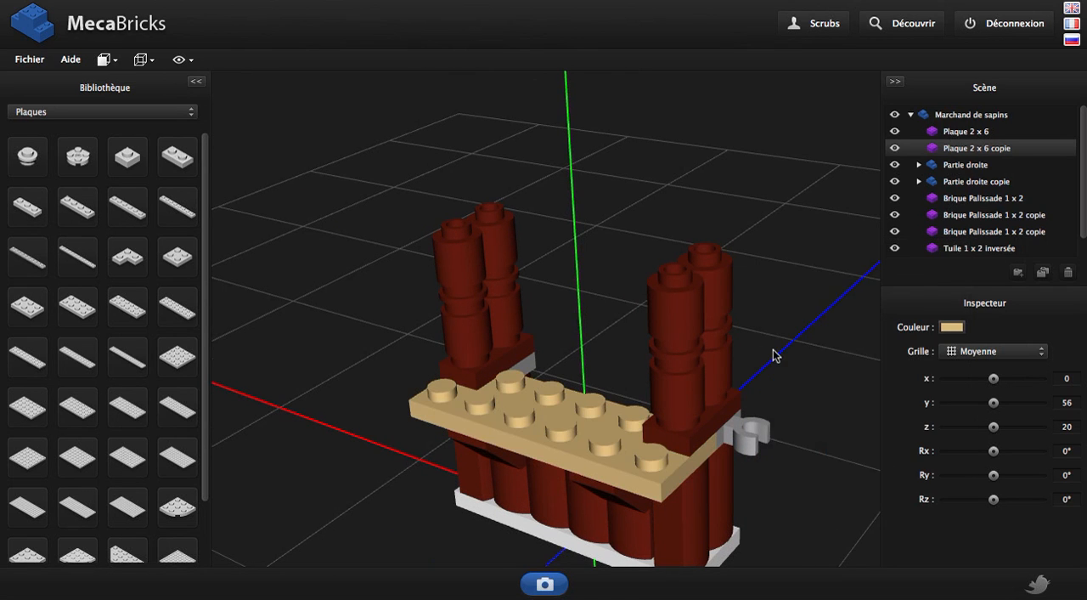
{"action": "right_click_drag", "start_coordinate": [774, 355], "coordinate": [719, 178]}
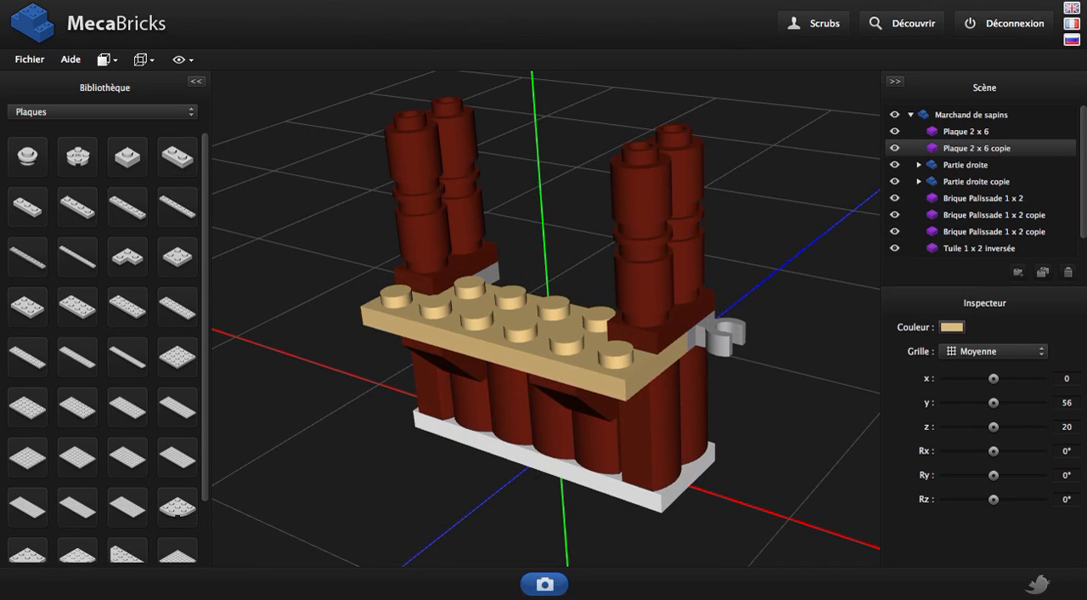
Duplicate the Jaune Brique counter plate and place the copy on top of the pillars at y 128, z 0
{"action": "key", "text": "shift+d"}
{"action": "right_click_drag", "start_coordinate": [644, 313], "coordinate": [570, 331]}
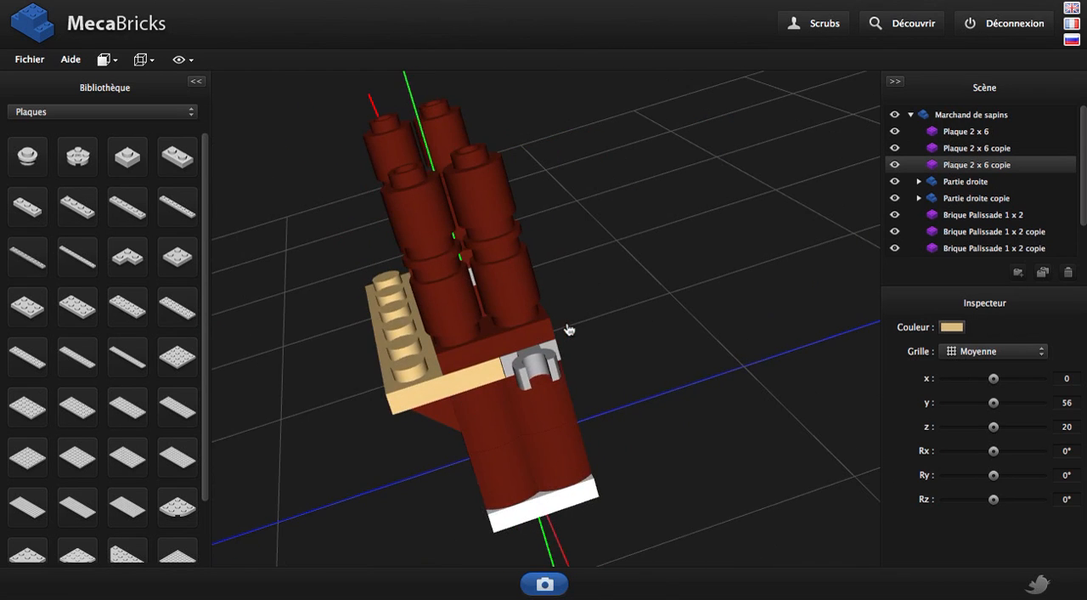
{"action": "left_click_drag", "start_coordinate": [451, 384], "coordinate": [429, 156]}
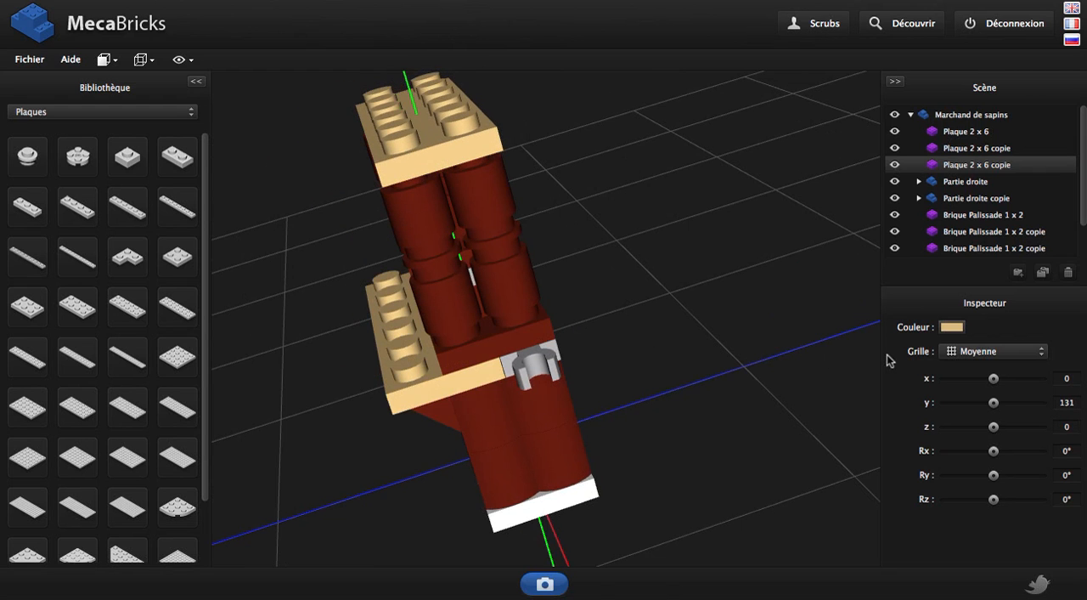
{"action": "left_click", "coordinate": [979, 354]}
{"action": "left_click", "coordinate": [974, 366]}
{"action": "right_click_drag", "start_coordinate": [655, 328], "coordinate": [713, 392]}
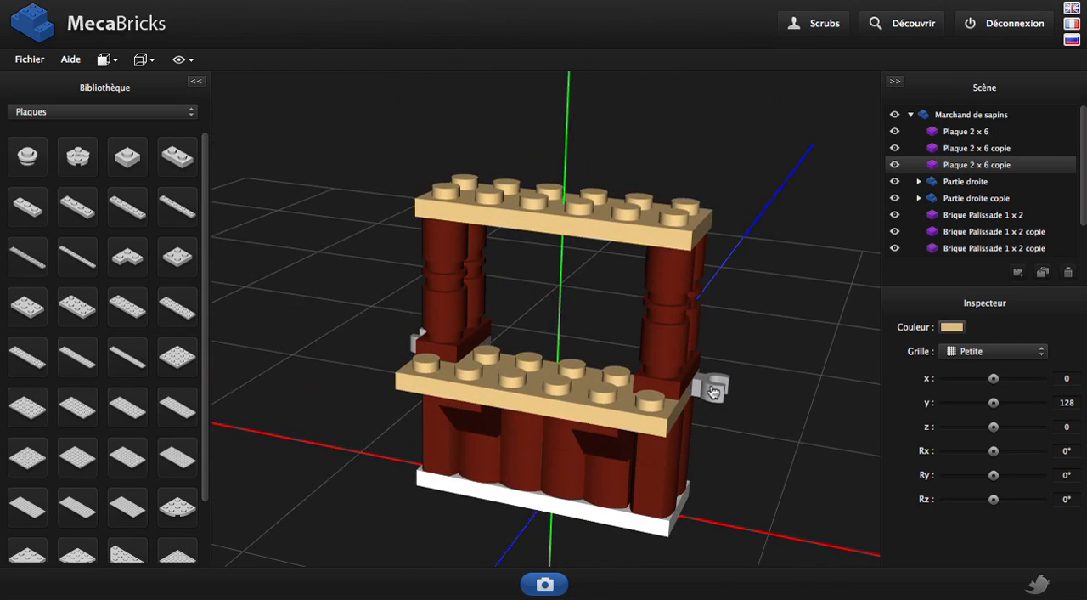
Add a Tuile 1 x 3 / 25° from the Briques - Inclinées library category
{"action": "scroll", "coordinate": [973, 208], "scroll_direction": "down", "scroll_amount": 1}
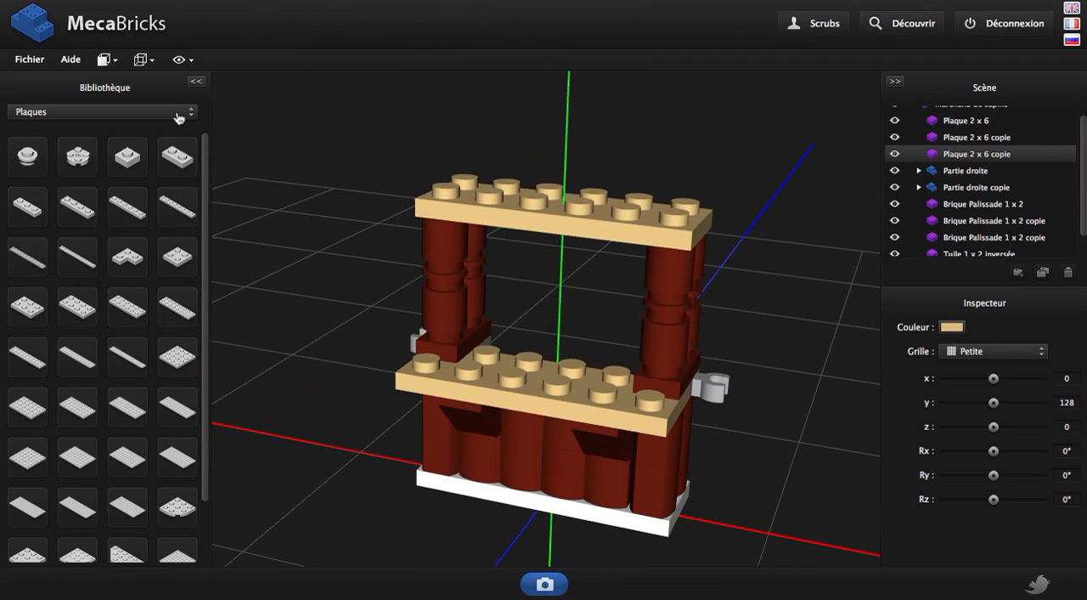
{"action": "left_click", "coordinate": [136, 111]}
{"action": "scroll", "coordinate": [83, 157], "scroll_direction": "up", "scroll_amount": 7}
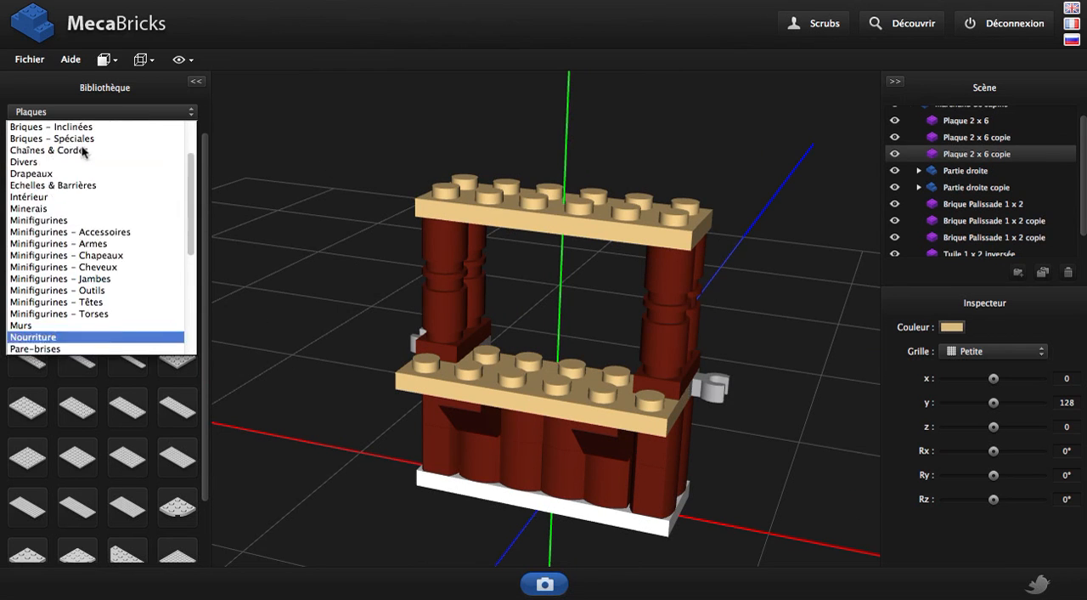
{"action": "left_click", "coordinate": [91, 186]}
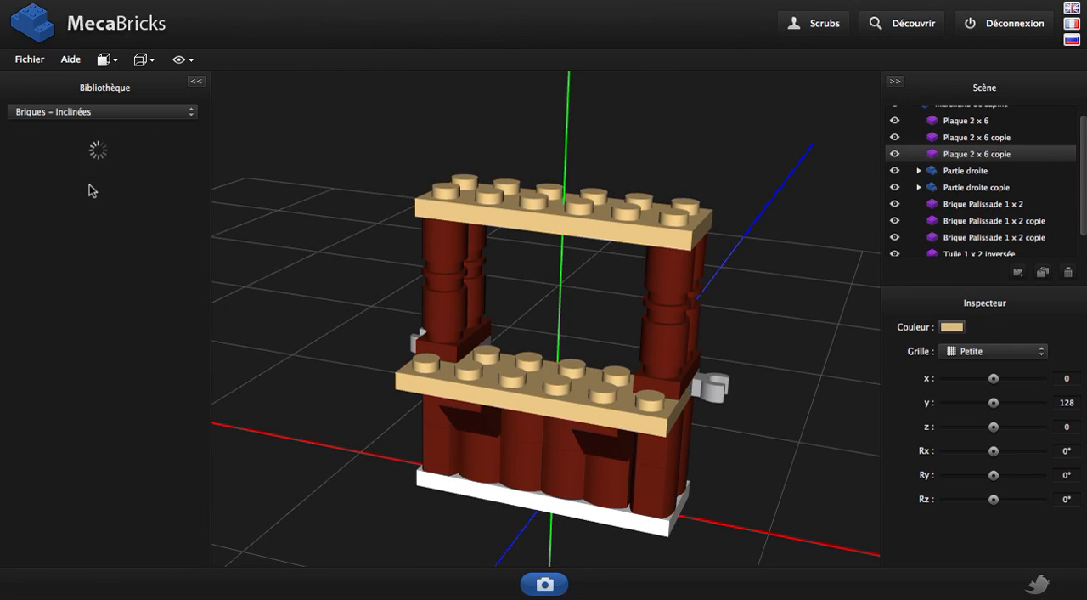
{"action": "scroll", "coordinate": [929, 255], "scroll_direction": "down", "scroll_amount": 1}
{"action": "left_click", "coordinate": [999, 251]}
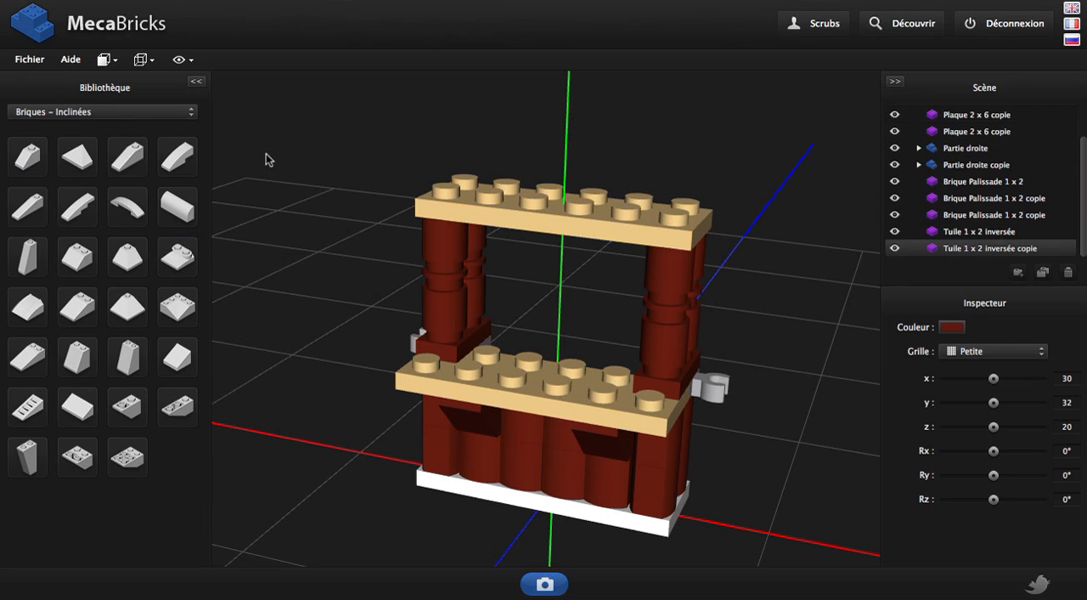
{"action": "left_click", "coordinate": [127, 159]}
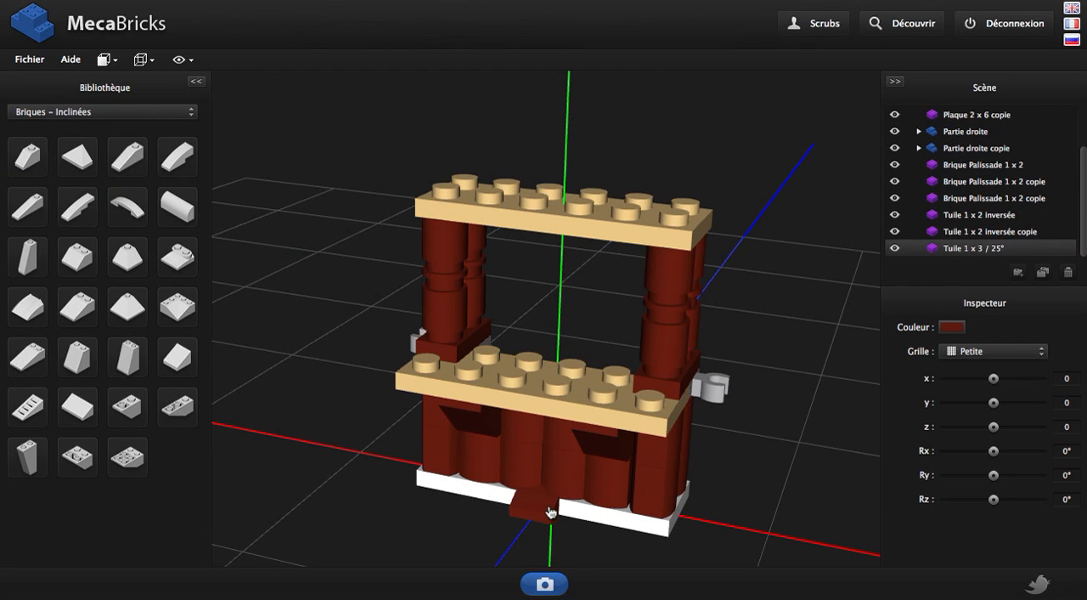
Colour the Tuile 1 x 3 / 25° Rouge Vif
{"action": "left_click", "coordinate": [952, 327]}
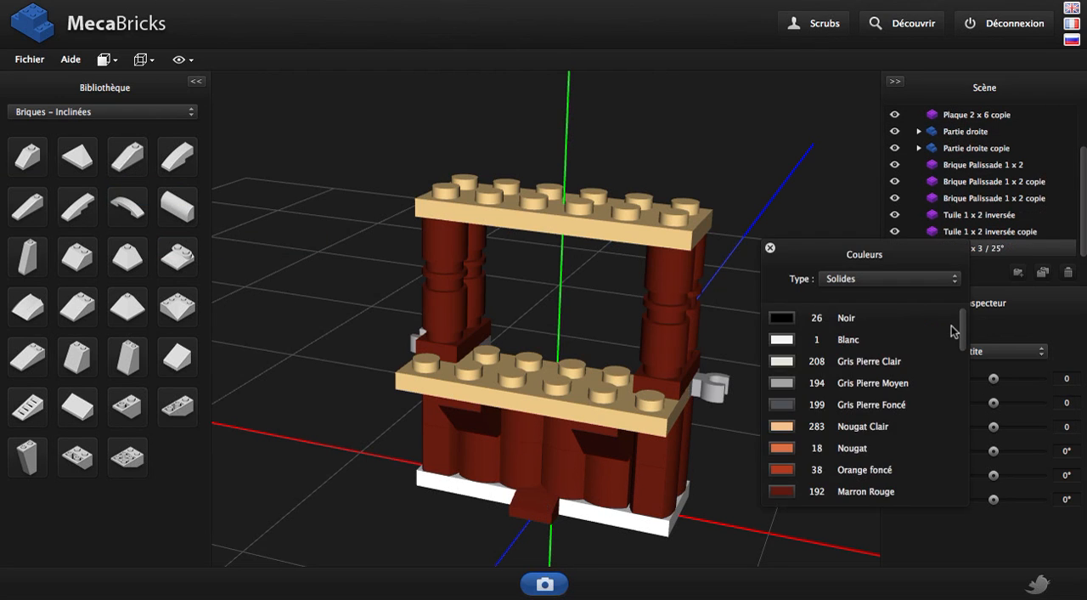
{"action": "scroll", "coordinate": [858, 407], "scroll_direction": "down", "scroll_amount": 5}
{"action": "left_click", "coordinate": [782, 470]}
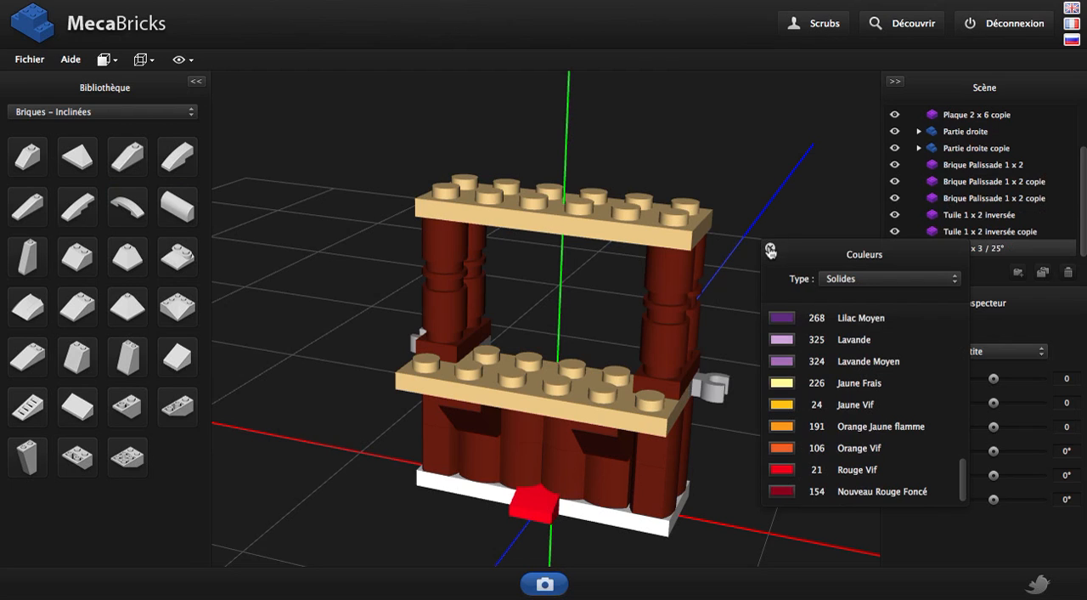
{"action": "left_click", "coordinate": [770, 248]}
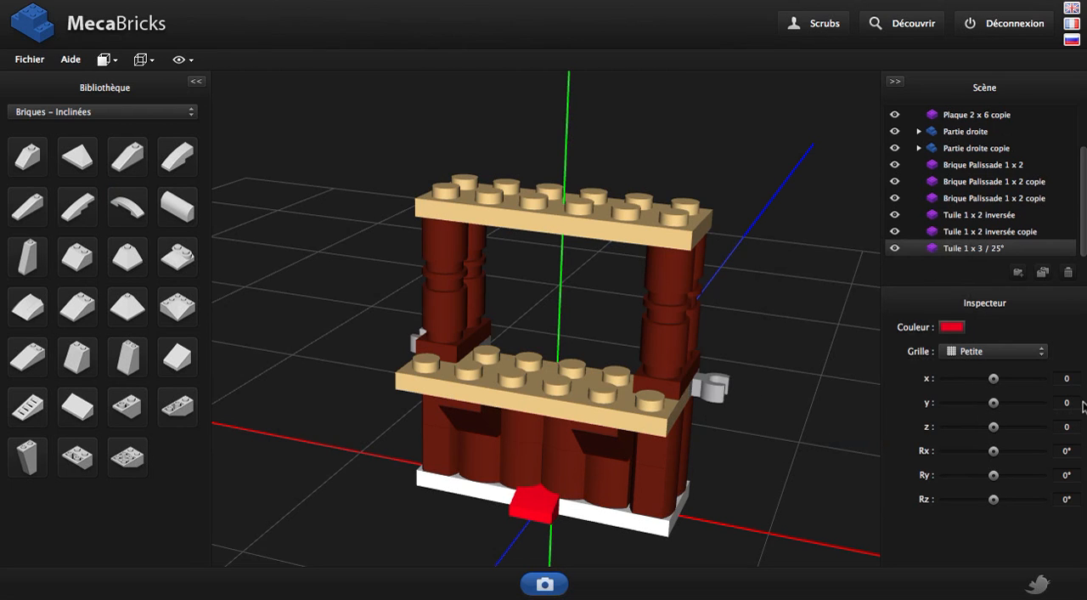
Raise the red roof tile above the upper plate to y 137, refining the grid from Large to Petite
{"action": "left_click", "coordinate": [993, 355]}
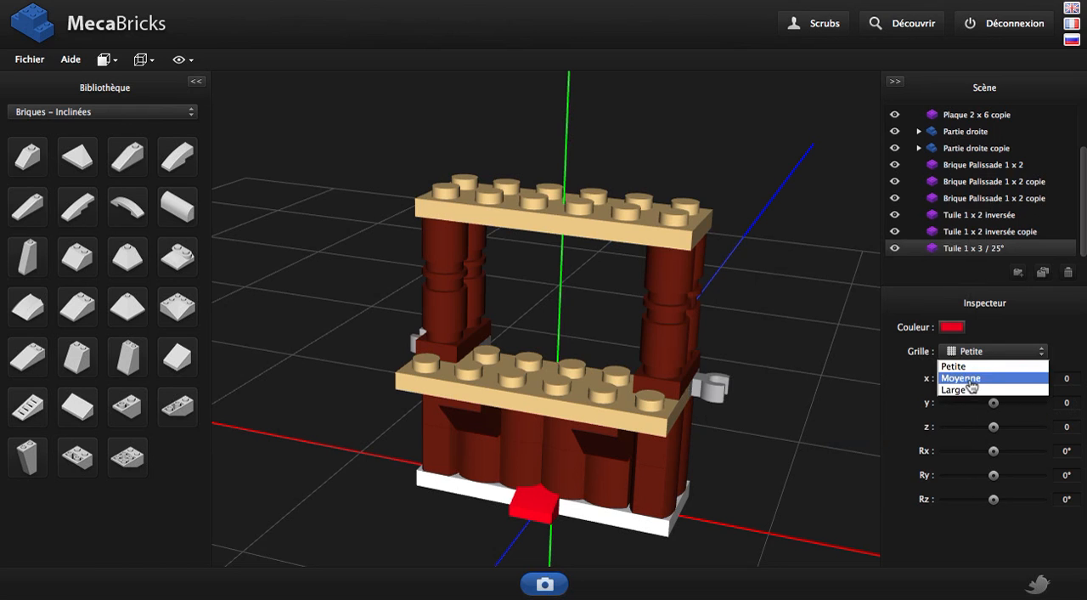
{"action": "left_click", "coordinate": [973, 390]}
{"action": "key", "text": "Page_Up"}
{"action": "key", "text": "Page_Up"}
{"action": "key", "text": "Page_Up"}
{"action": "key", "text": "Page_Up"}
{"action": "key", "text": "Page_Up"}
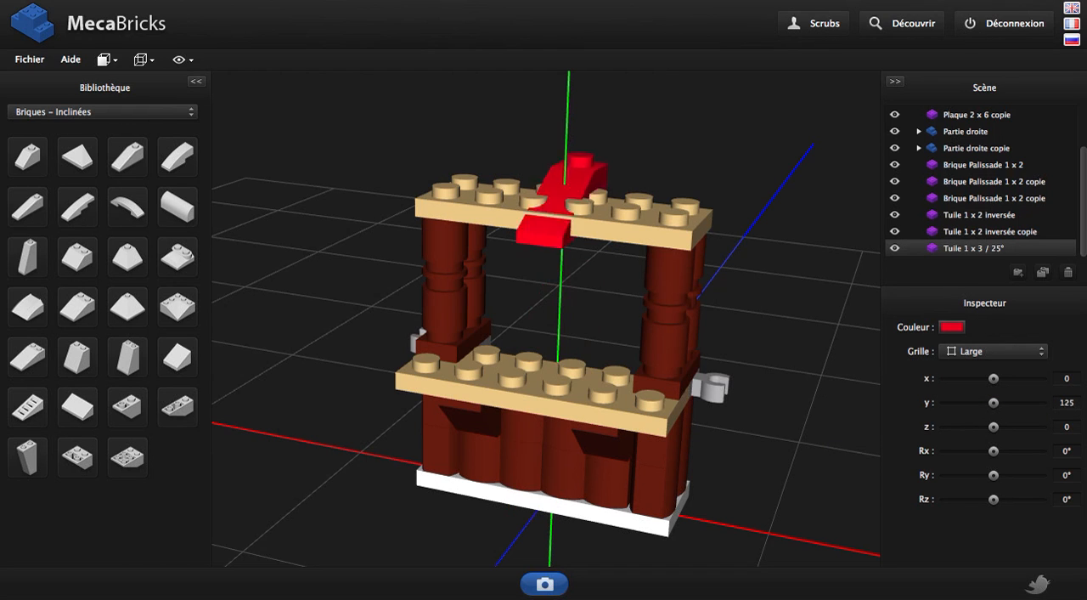
{"action": "left_click", "coordinate": [970, 357]}
{"action": "left_click", "coordinate": [968, 378]}
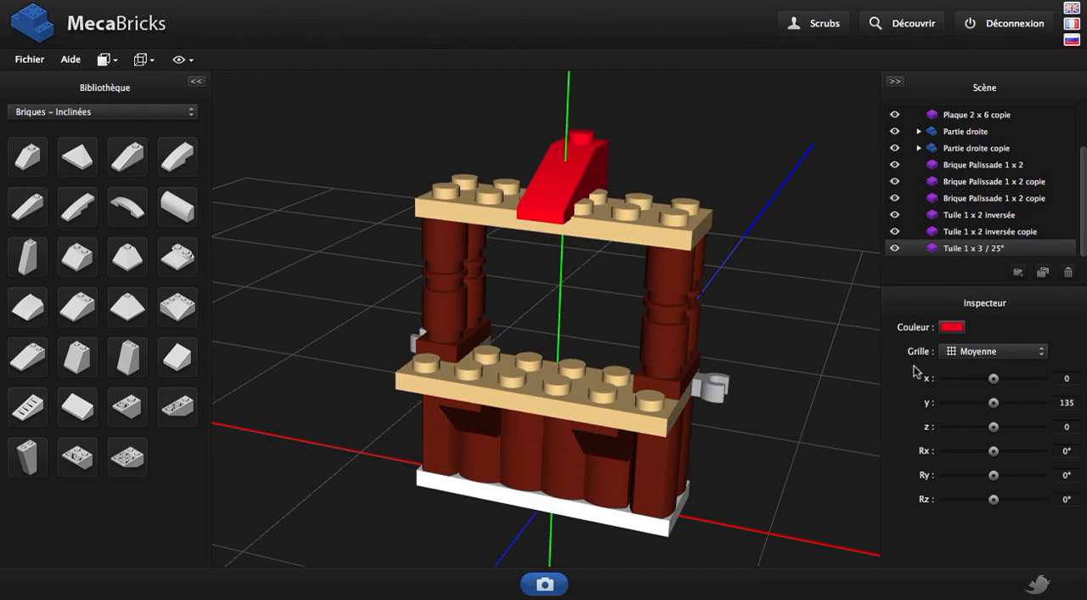
{"action": "left_click", "coordinate": [983, 352]}
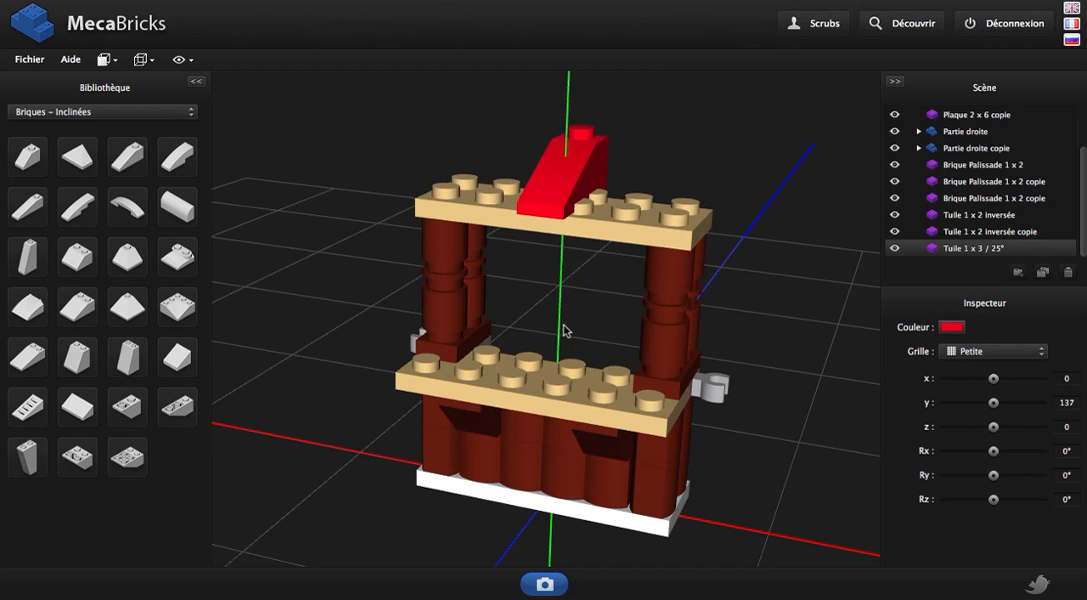
Adjust the red roof tile to y 136 and z 10 so it sits on the upper plate, and switch to the Moyenne grid
{"action": "left_click_drag", "start_coordinate": [672, 289], "coordinate": [693, 327]}
{"action": "key", "text": "Left"}
{"action": "key", "text": "Left"}
{"action": "key", "text": "Left"}
{"action": "key", "text": "Left"}
{"action": "key", "text": "Left"}
{"action": "key", "text": "Left"}
{"action": "key", "text": "Left"}
{"action": "key", "text": "Left"}
{"action": "key", "text": "Left"}
{"action": "key", "text": "Left"}
{"action": "left_click", "coordinate": [961, 351]}
{"action": "left_click", "coordinate": [976, 381]}
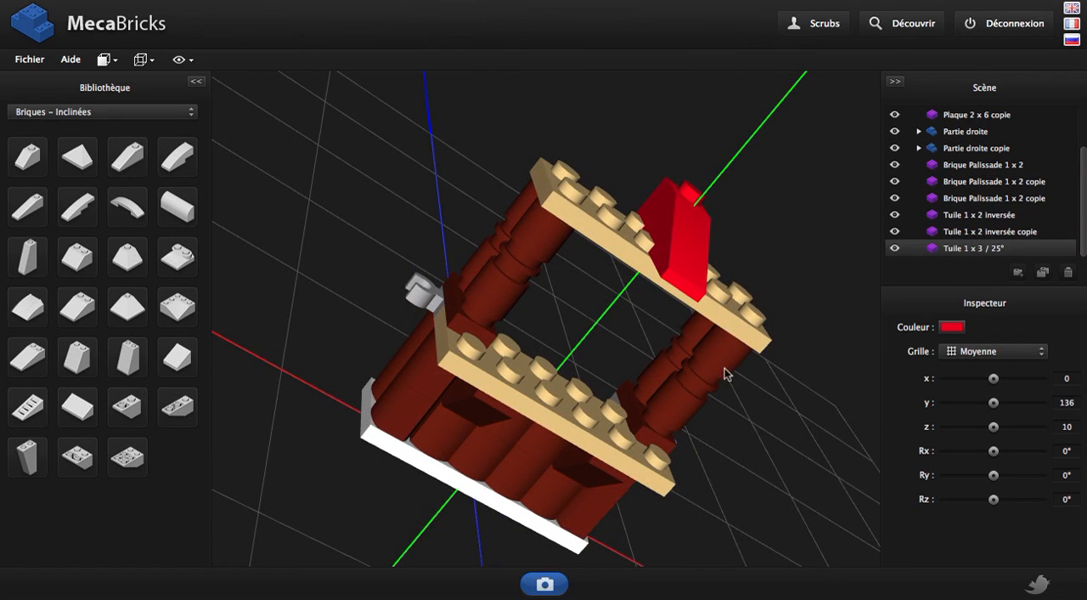
Move the red roof tile to the end of the upper plate at x -50
{"action": "left_click_drag", "start_coordinate": [724, 369], "coordinate": [717, 349]}
{"action": "key", "text": "Left"}
{"action": "key", "text": "Left"}
{"action": "key", "text": "Left"}
{"action": "key", "text": "Left"}
{"action": "key", "text": "Left"}
{"action": "key", "text": "Left"}
{"action": "key", "text": "Left"}
{"action": "key", "text": "Left"}
{"action": "key", "text": "Left"}
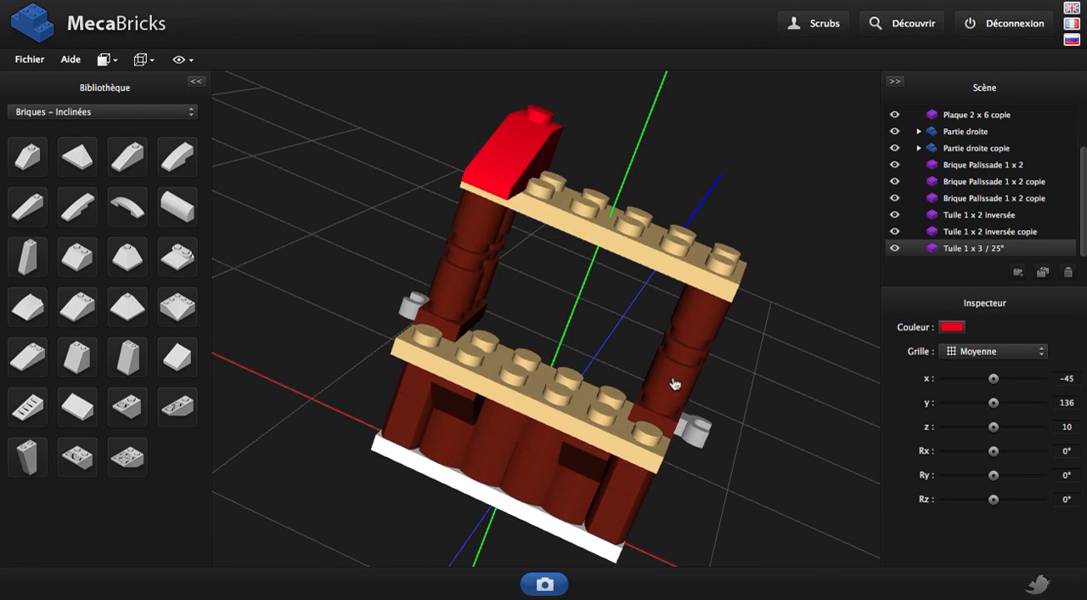
{"action": "left_click_drag", "start_coordinate": [675, 382], "coordinate": [630, 438]}
{"action": "key", "text": "Left"}
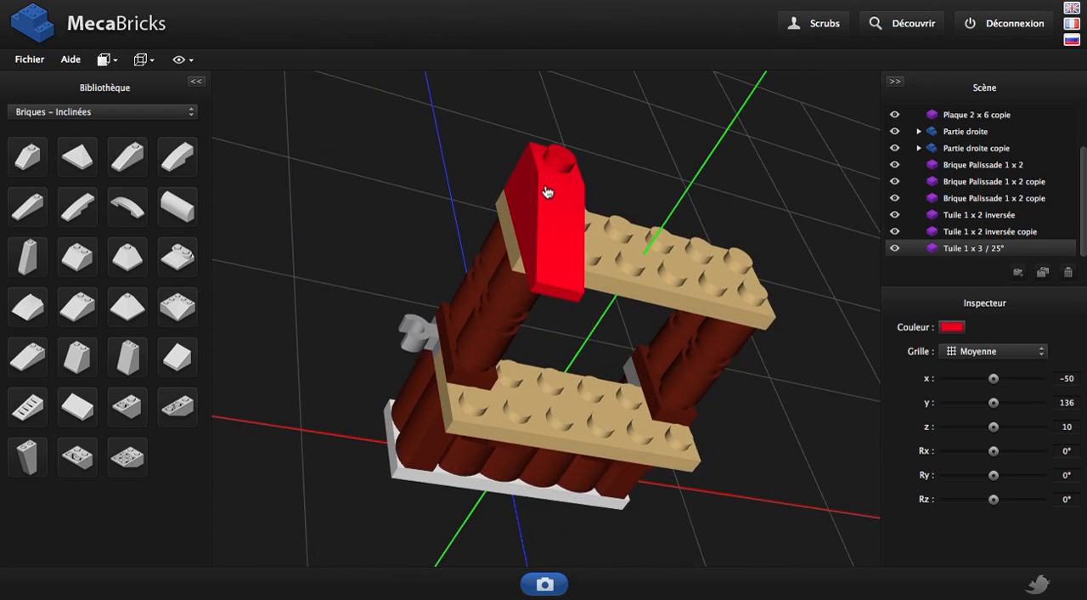
Duplicate the red roof tile twice, placing the copies side by side at x -30 and x -10
{"action": "key", "text": "shift+d"}
{"action": "left_click_drag", "start_coordinate": [756, 178], "coordinate": [711, 155]}
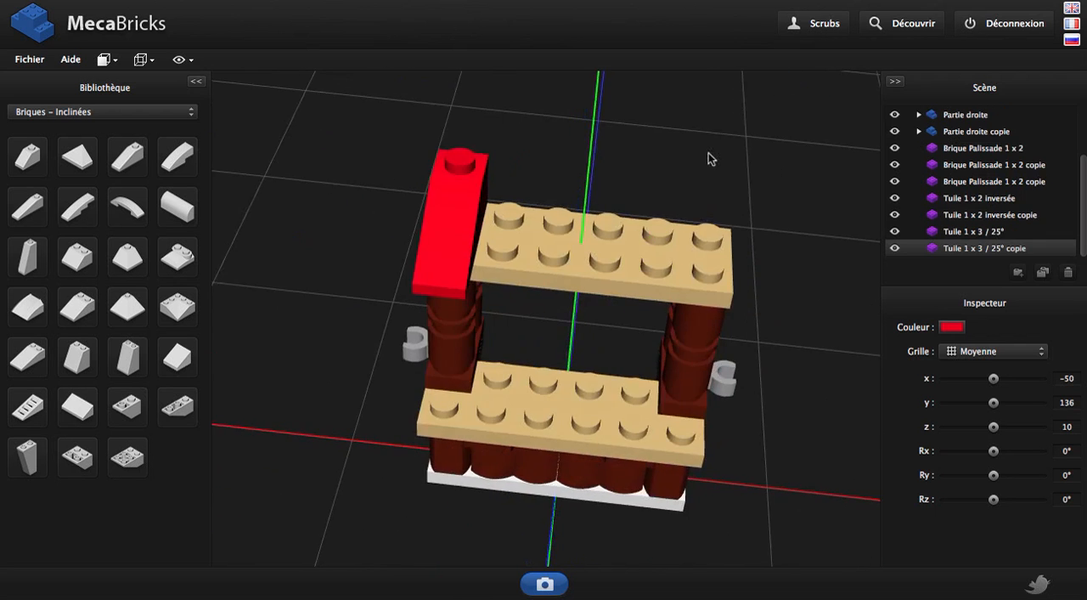
{"action": "key", "text": "Right"}
{"action": "key", "text": "Right"}
{"action": "key", "text": "Right"}
{"action": "key", "text": "Right"}
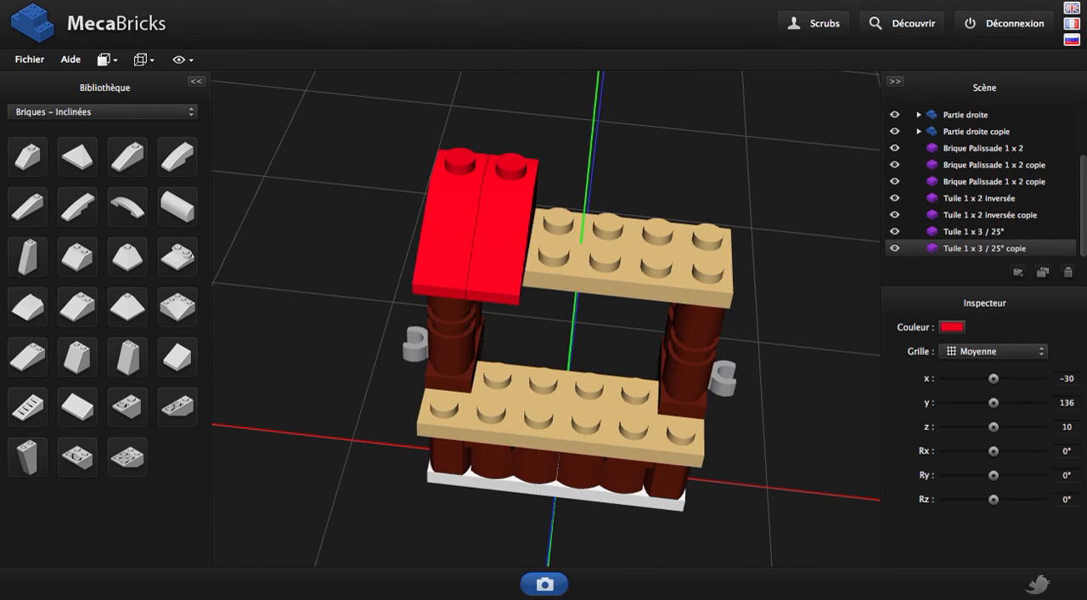
{"action": "key", "text": "shift+d"}
{"action": "key", "text": "Right"}
{"action": "key", "text": "Right"}
{"action": "key", "text": "Right"}
{"action": "key", "text": "Right"}
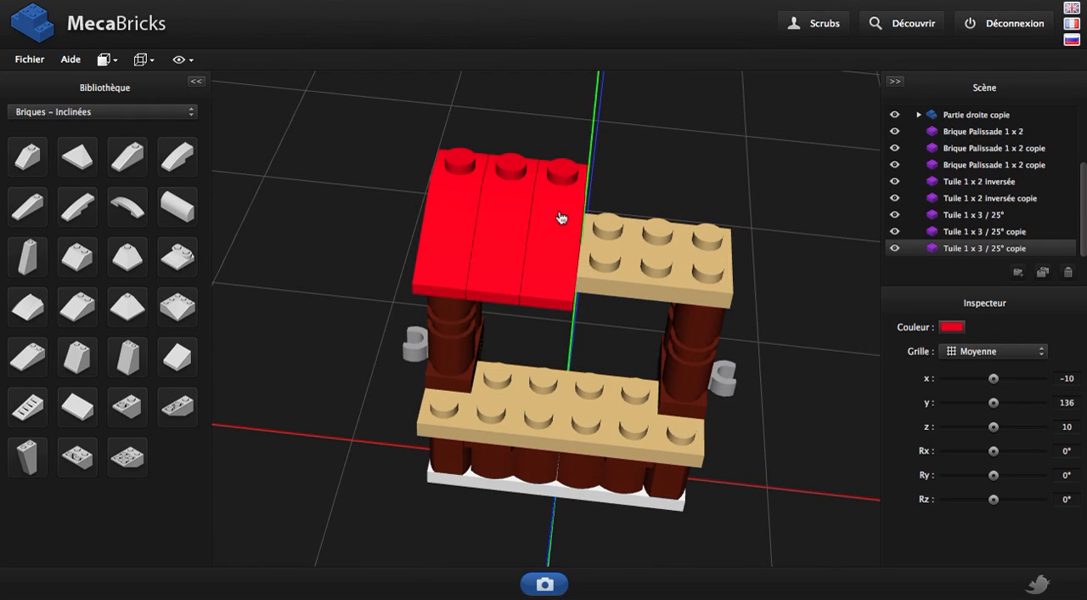
Add two more red roof tile copies to the row at x 10 and x 30
{"action": "key", "text": "shift+d"}
{"action": "key", "text": "Right"}
{"action": "key", "text": "Right"}
{"action": "key", "text": "Right"}
{"action": "key", "text": "Right"}
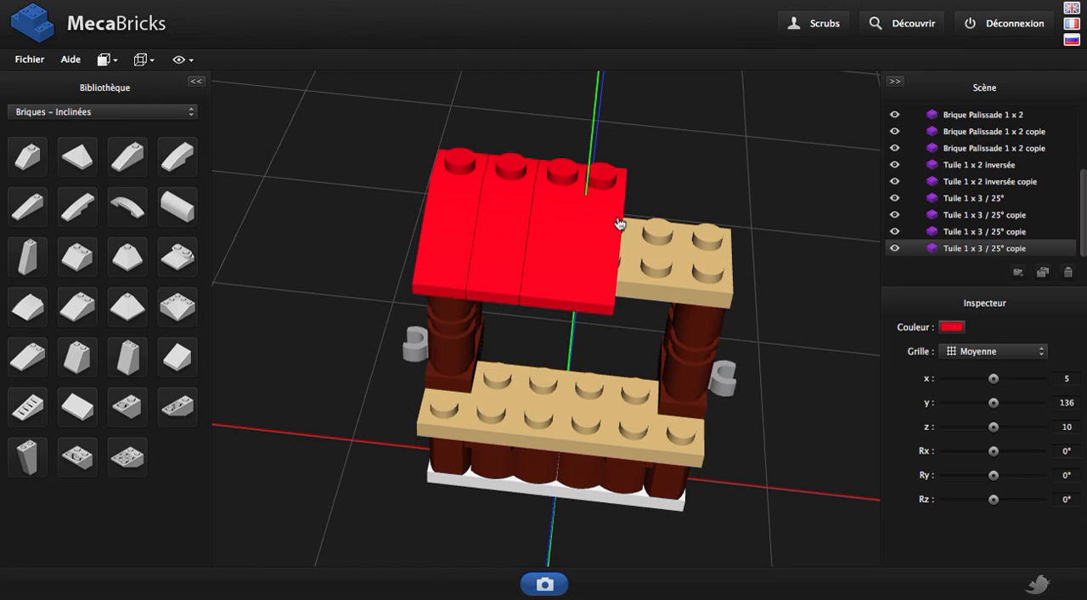
{"action": "key", "text": "shift+d"}
{"action": "key", "text": "Right"}
{"action": "key", "text": "Right"}
{"action": "key", "text": "Right"}
{"action": "key", "text": "Right"}
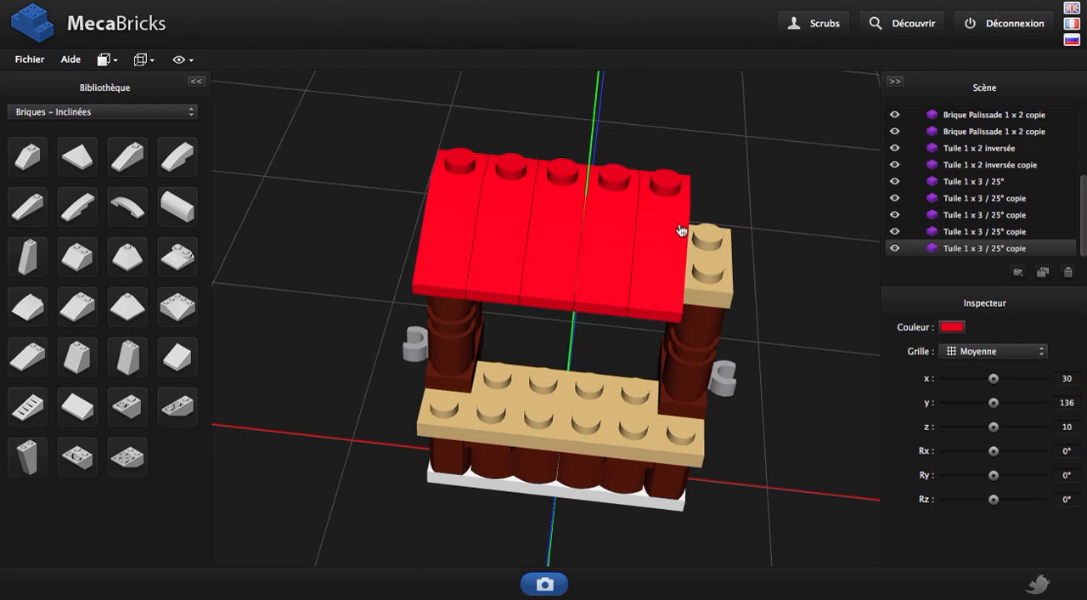
Duplicate the fifth roof tile and move the copy to the end of the upper plate to complete the row of six
{"action": "key", "text": "shift+d"}
{"action": "key", "text": "Right"}
{"action": "key", "text": "Right"}
{"action": "key", "text": "Right"}
{"action": "key", "text": "Right"}
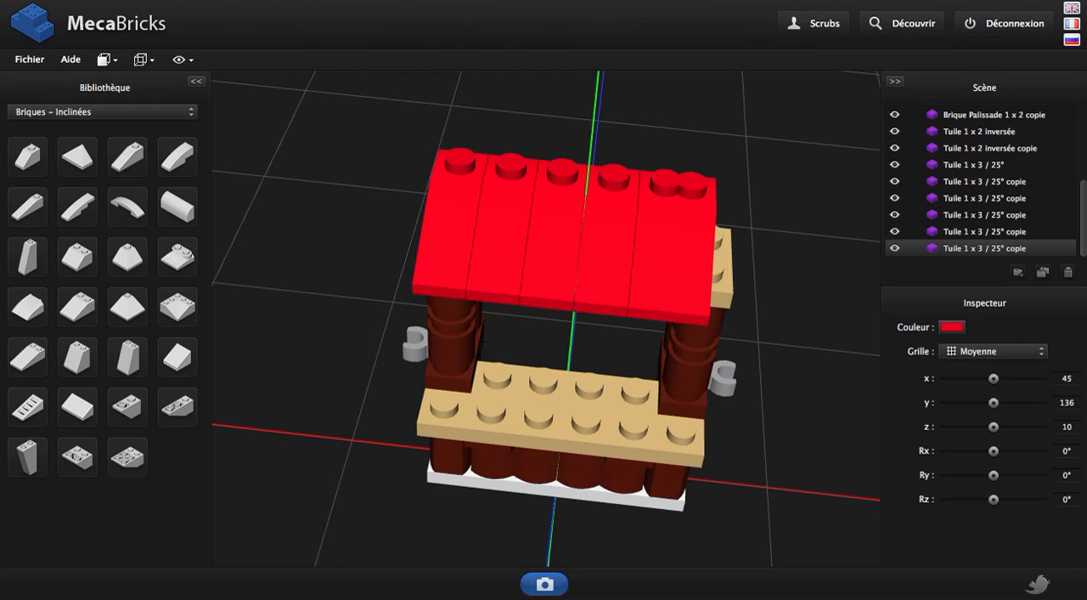
Colour the second and fourth roof tiles, at x -30 and x 10, Bleu Vif
{"action": "left_click", "coordinate": [976, 180]}
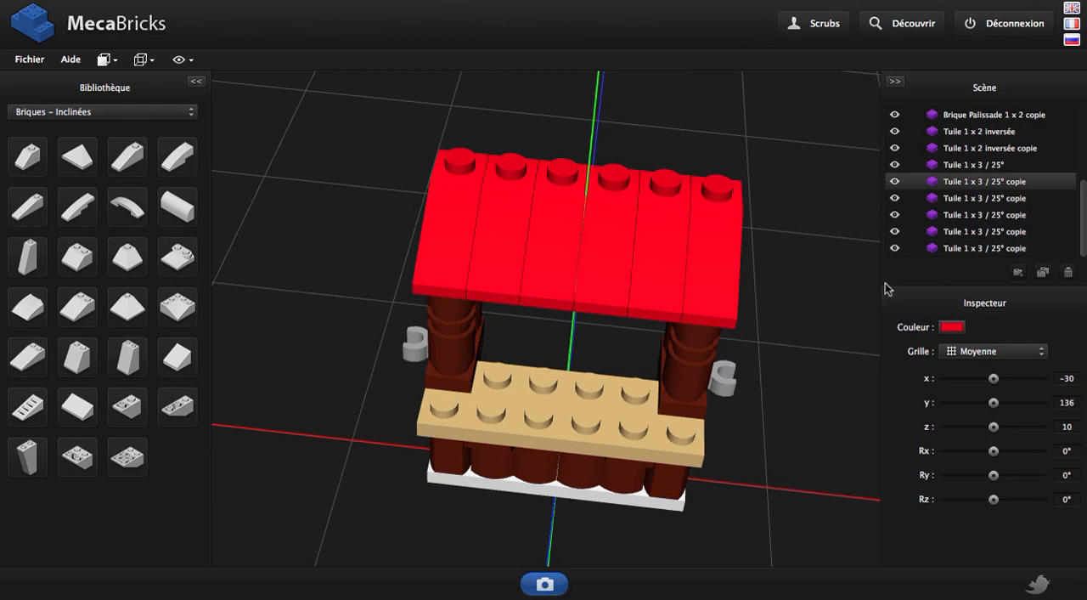
{"action": "left_click", "coordinate": [951, 326]}
{"action": "scroll", "coordinate": [909, 361], "scroll_direction": "down", "scroll_amount": 5}
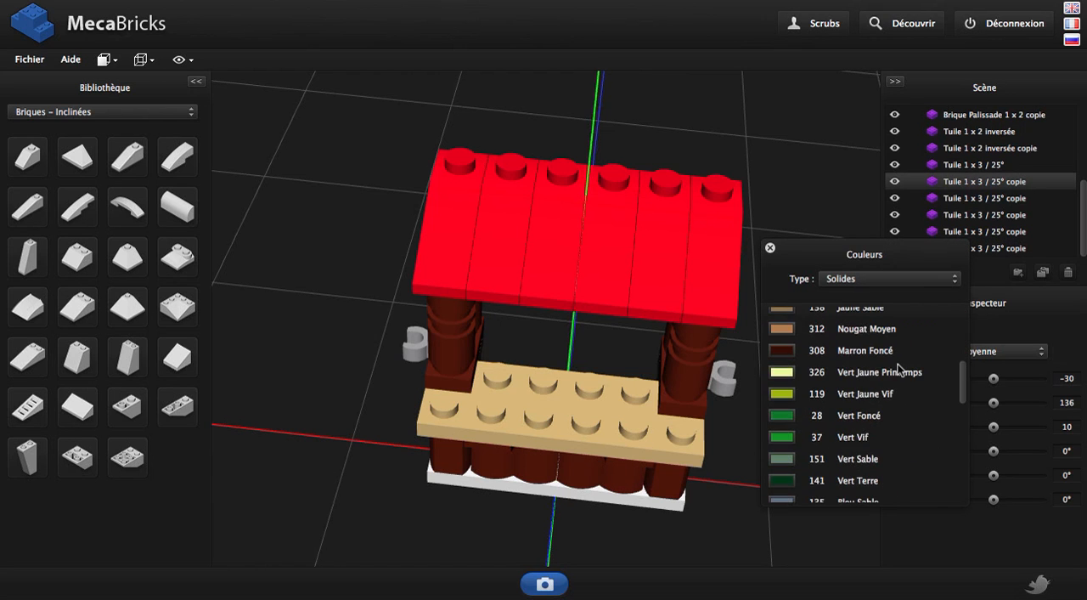
{"action": "left_click", "coordinate": [780, 417]}
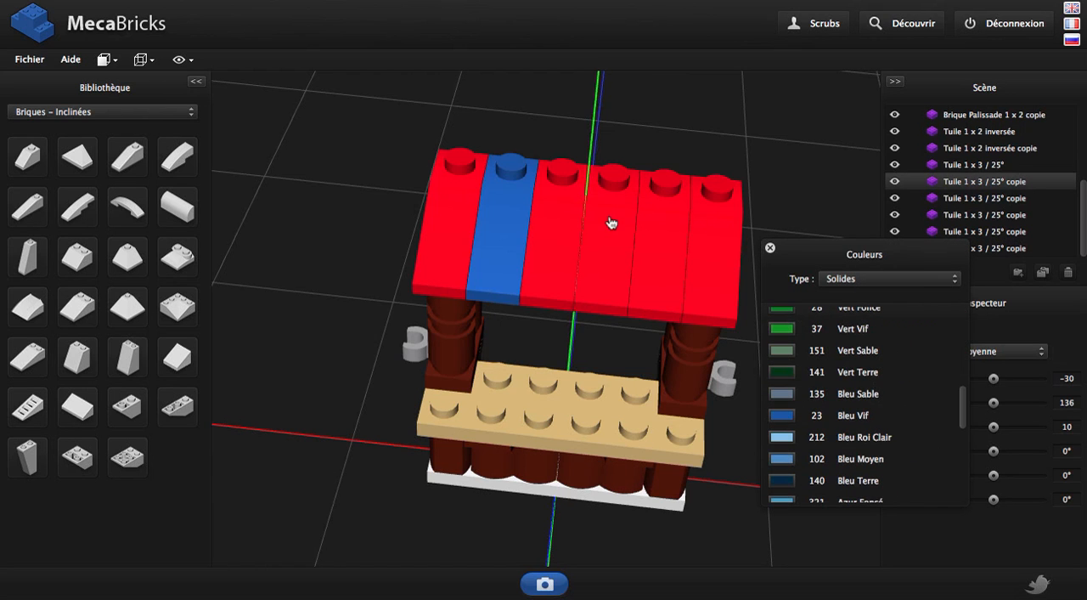
{"action": "left_click", "coordinate": [610, 223]}
{"action": "left_click", "coordinate": [779, 416]}
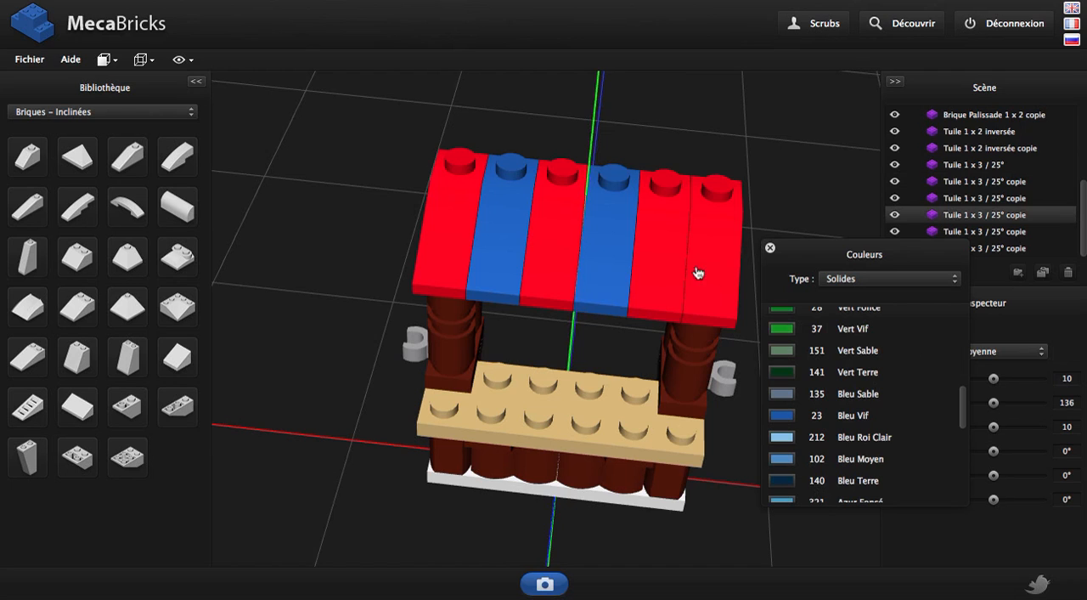
Colour the sixth roof tile, at x 50, Bleu Vif
{"action": "left_click", "coordinate": [717, 256]}
{"action": "left_click", "coordinate": [782, 415]}
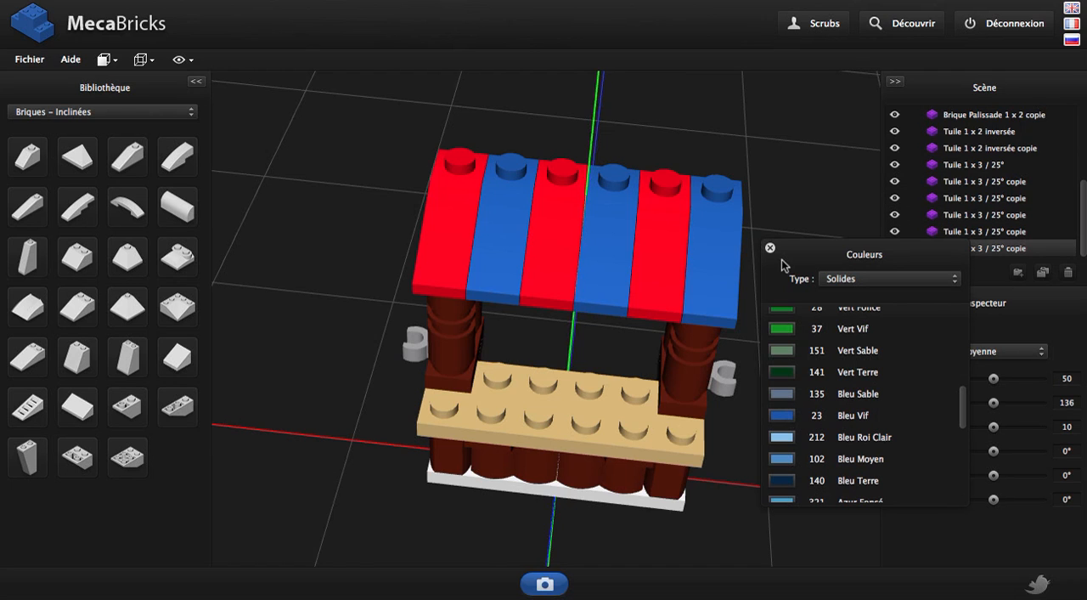
{"action": "left_click", "coordinate": [771, 251]}
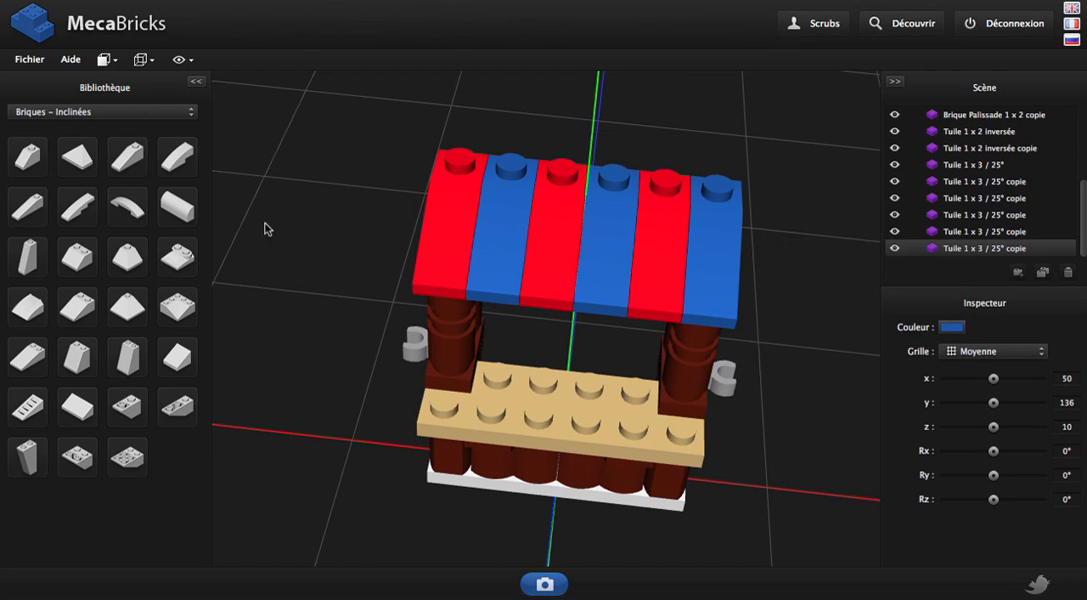
Add a Brique angulaire 1 x 1 from the Briques – Spéciales category, colour it Gris Pierre Moyen and raise it to y 160
{"action": "left_click", "coordinate": [166, 114]}
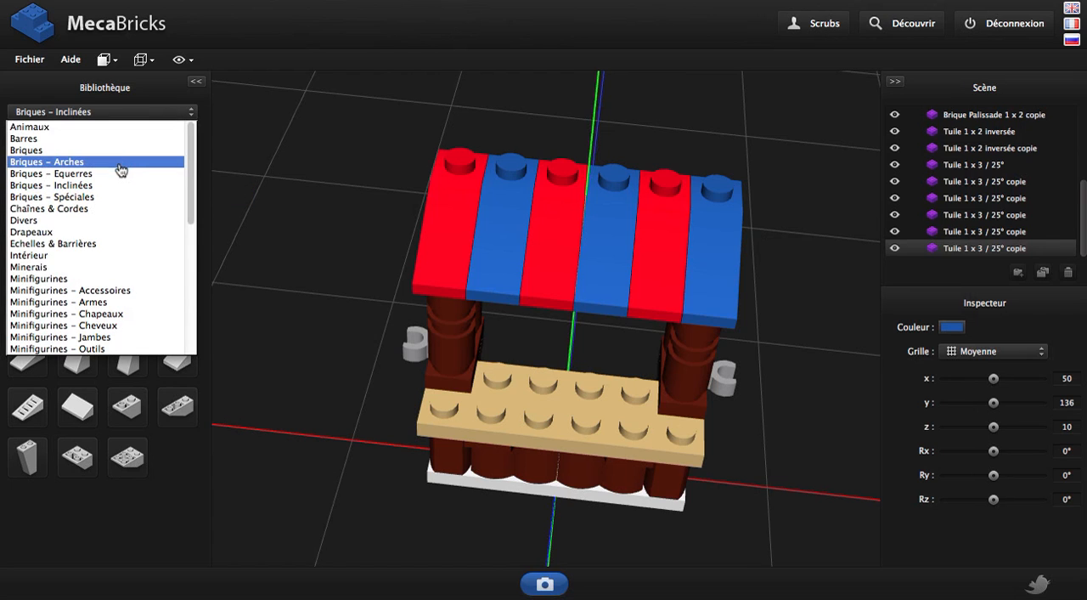
{"action": "left_click", "coordinate": [114, 196]}
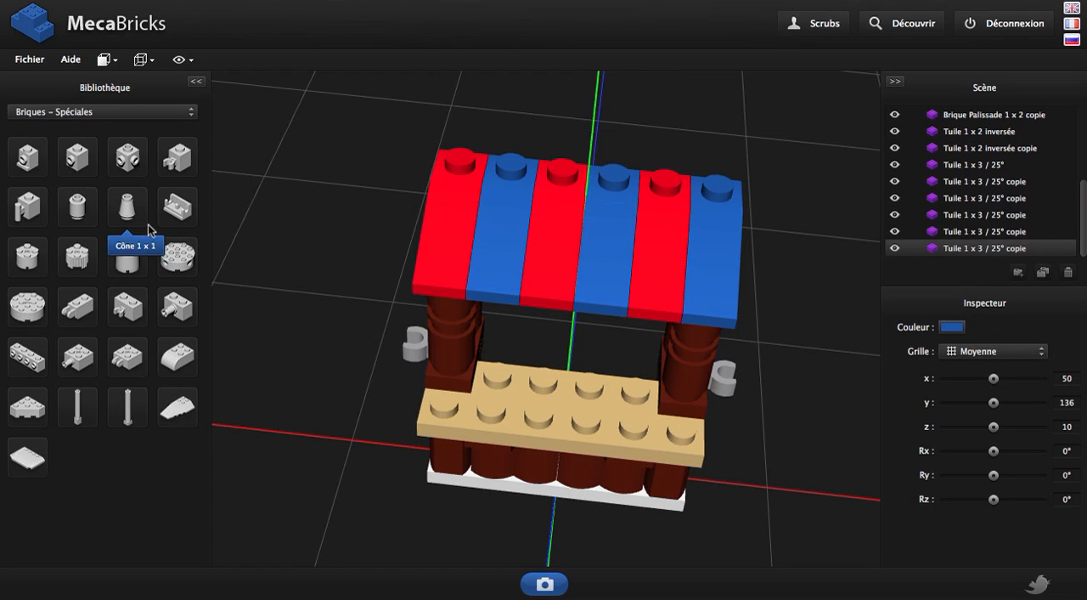
{"action": "left_click", "coordinate": [28, 158]}
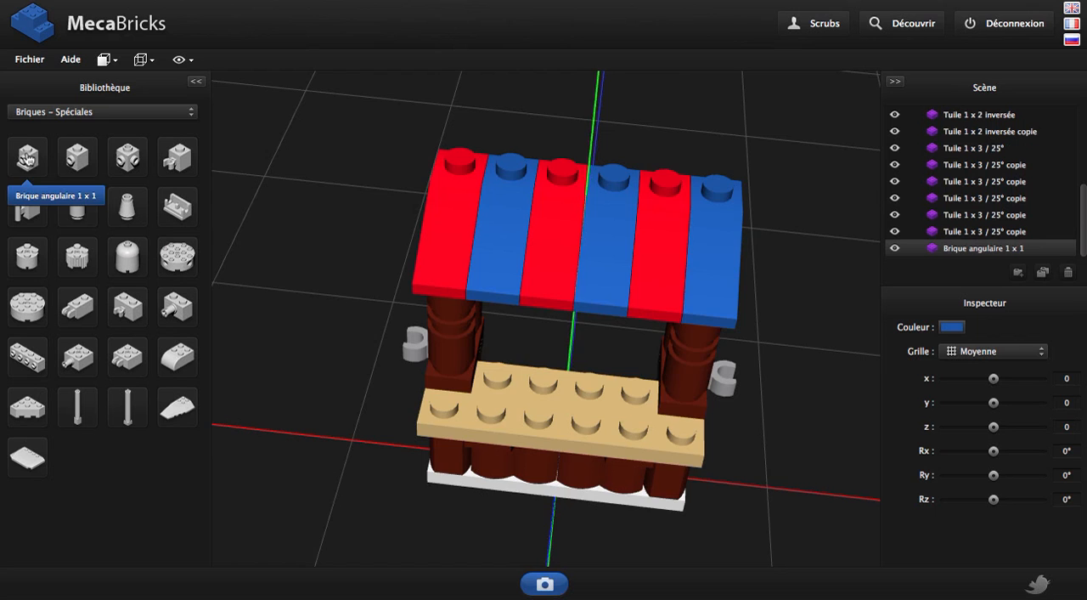
{"action": "left_click_drag", "start_coordinate": [604, 447], "coordinate": [463, 410]}
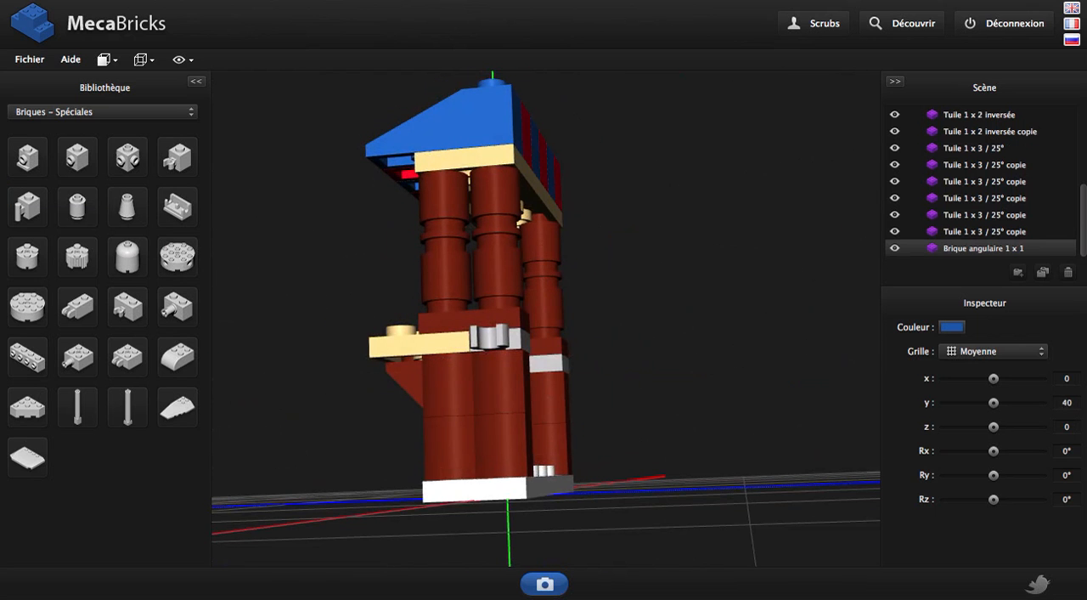
{"action": "left_click", "coordinate": [952, 327]}
{"action": "right_click_drag", "start_coordinate": [564, 316], "coordinate": [560, 464]}
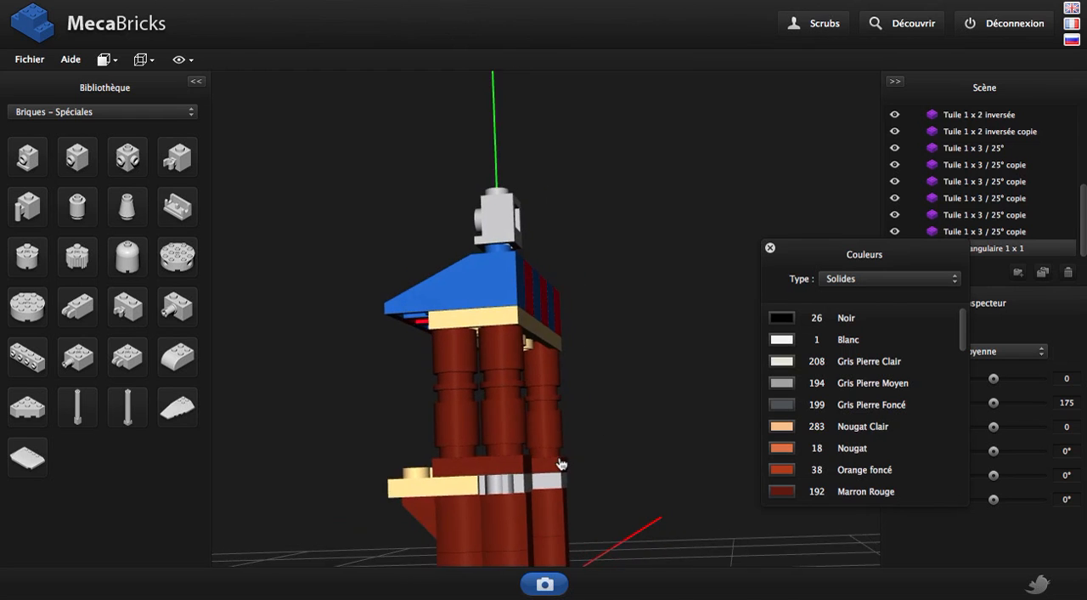
{"action": "left_click_drag", "start_coordinate": [560, 464], "coordinate": [481, 452]}
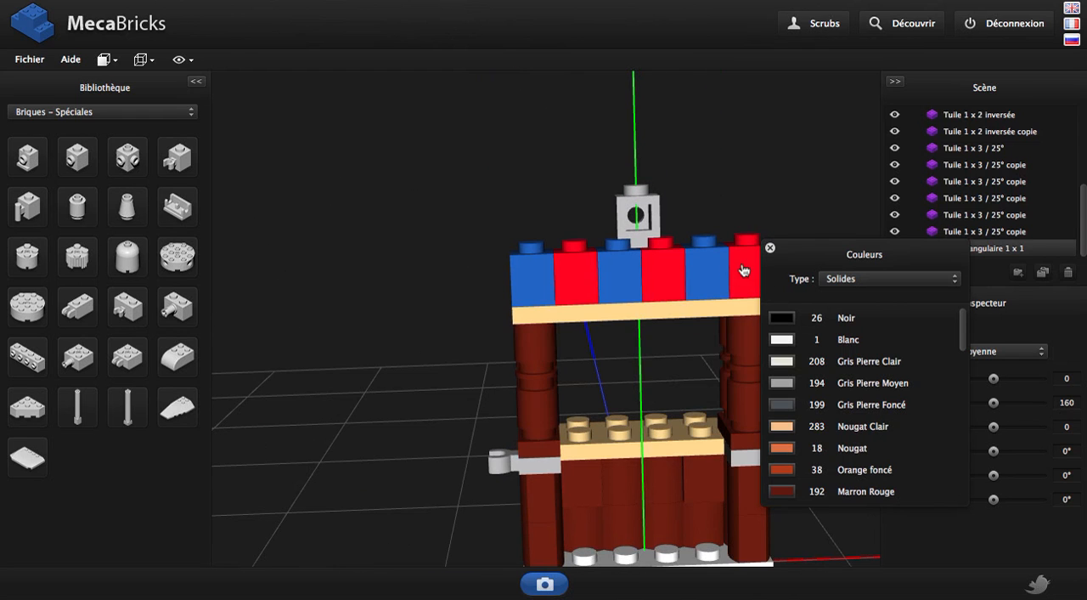
{"action": "left_click", "coordinate": [769, 248]}
Set the angular brick onto the rear studs of the roof at x 10, z -10
{"action": "left_click_drag", "start_coordinate": [622, 367], "coordinate": [695, 344]}
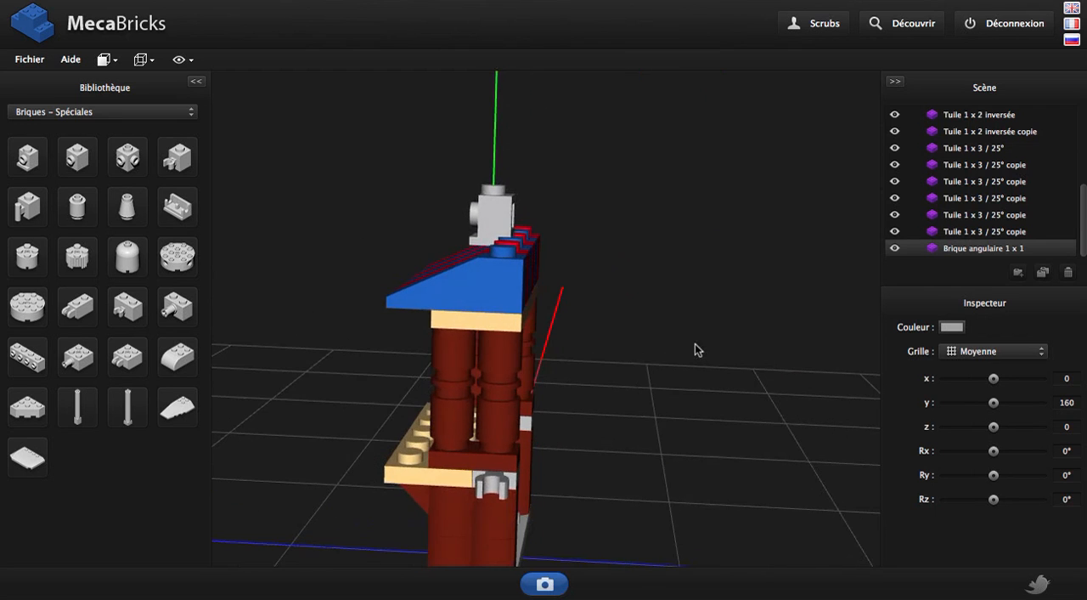
{"action": "key", "text": "Right"}
{"action": "key", "text": "Right"}
{"action": "left_click_drag", "start_coordinate": [763, 345], "coordinate": [654, 257]}
{"action": "key", "text": "Left"}
{"action": "key", "text": "Left"}
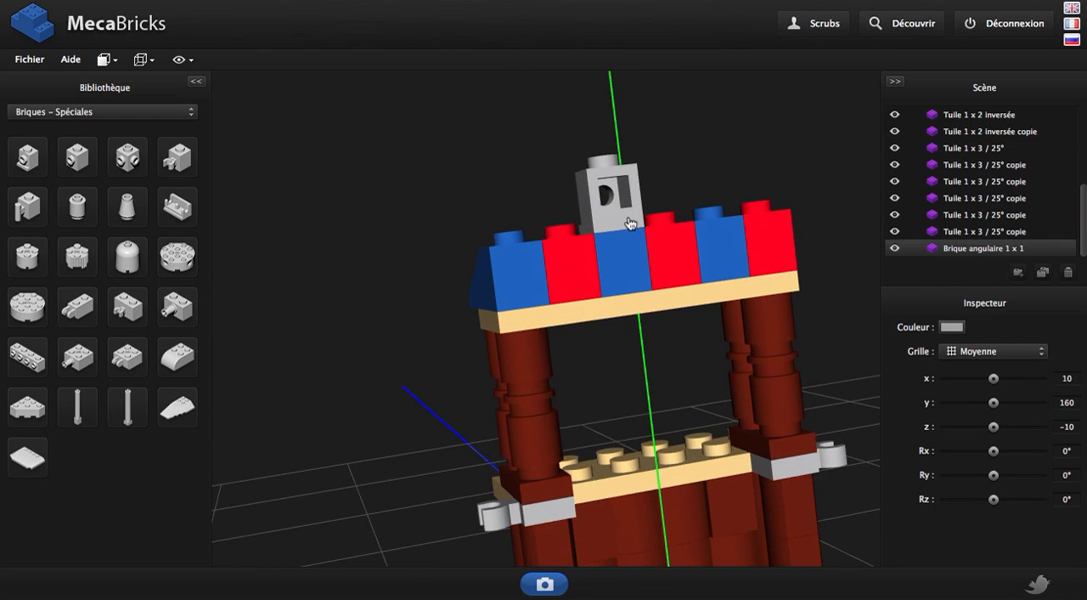
Duplicate the angular brick and place the copy beside it at x -10
{"action": "key", "text": "ctrl+d"}
{"action": "key", "text": "Right"}
{"action": "key", "text": "Right"}
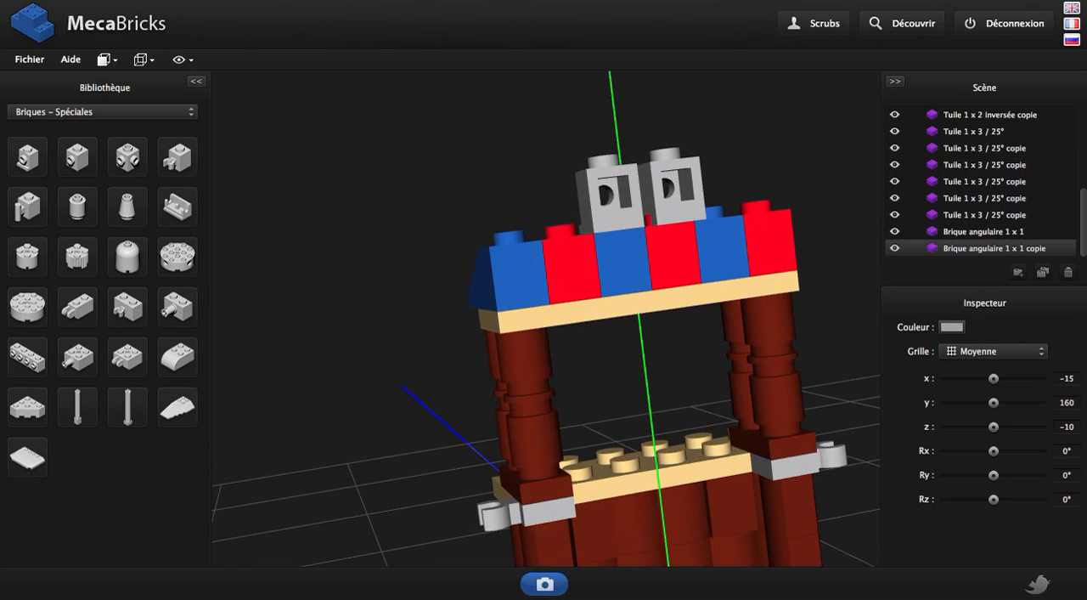
{"action": "left_click_drag", "start_coordinate": [384, 388], "coordinate": [653, 331]}
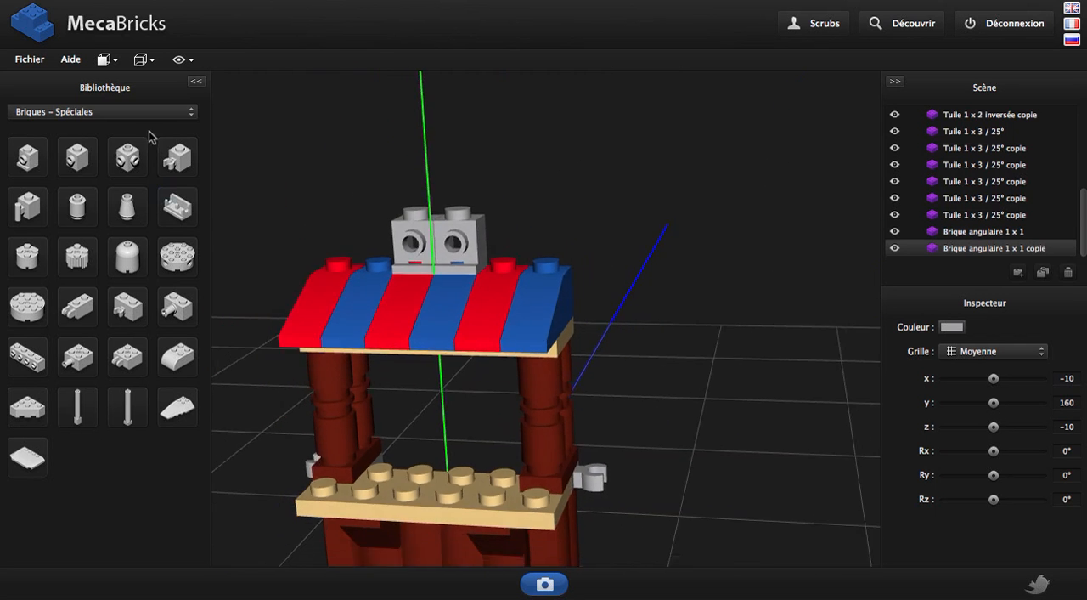
Add the Tuile plate 2 x 4 pour l'enseigne du marchand de sapins de noël from the Plaques – Plates category
{"action": "left_click", "coordinate": [137, 113]}
{"action": "scroll", "coordinate": [122, 255], "scroll_direction": "down", "scroll_amount": 5}
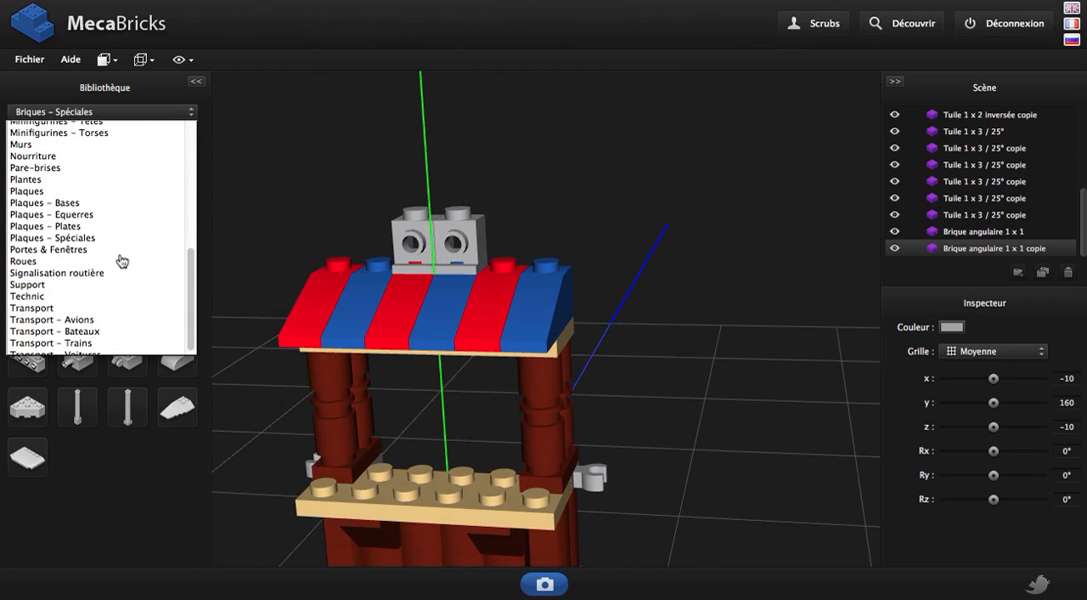
{"action": "left_click", "coordinate": [81, 220]}
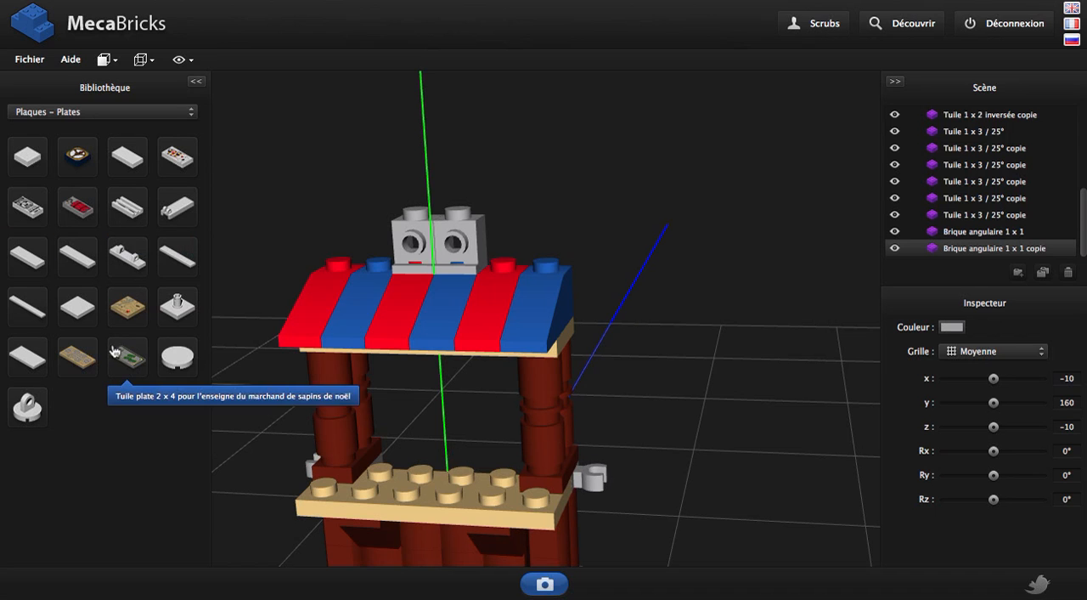
{"action": "left_click", "coordinate": [135, 369]}
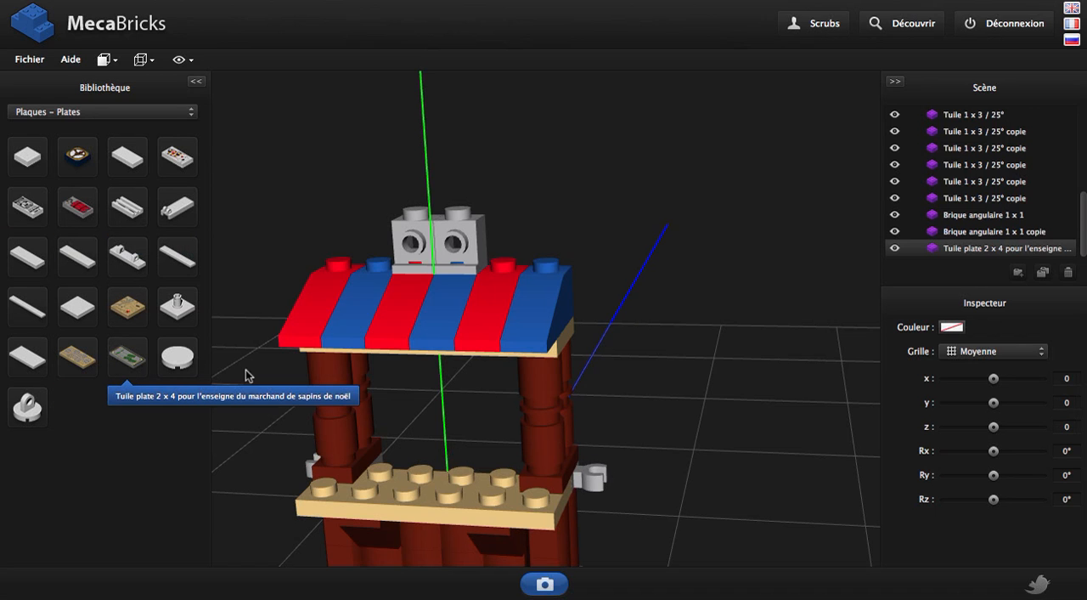
Raise the sign tile above the roof to y 175
{"action": "scroll", "coordinate": [598, 391], "scroll_direction": "down", "scroll_amount": 3}
{"action": "left_click_drag", "start_coordinate": [598, 392], "coordinate": [432, 413]}
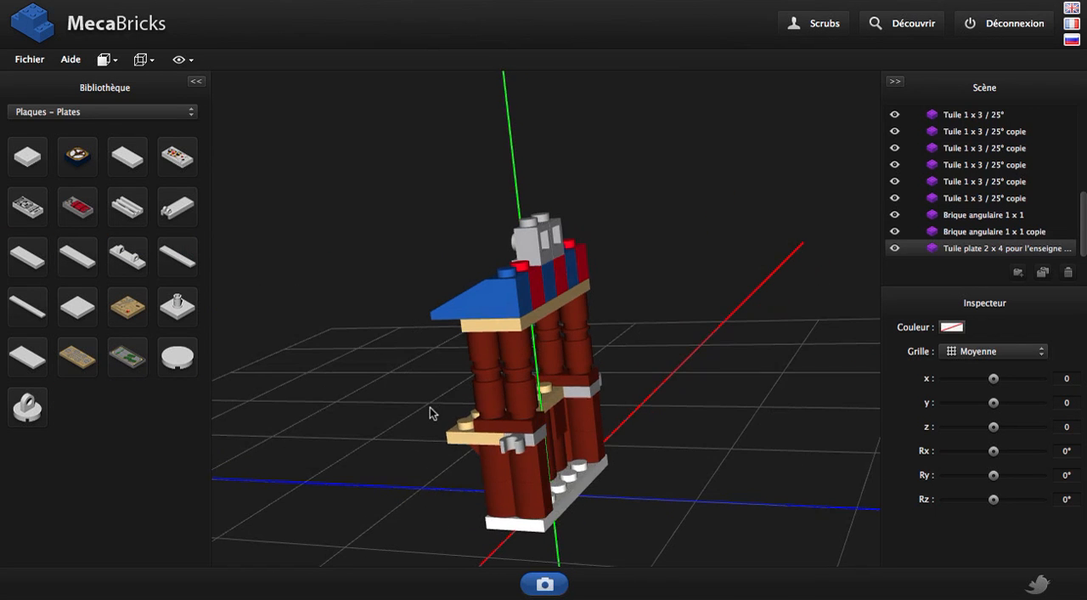
{"action": "key", "text": "Page_Up"}
{"action": "key", "text": "Page_Up"}
{"action": "key", "text": "Page_Up"}
{"action": "key", "text": "Page_Up"}
{"action": "key", "text": "Page_Up"}
{"action": "key", "text": "Page_Up"}
{"action": "key", "text": "Page_Up"}
{"action": "key", "text": "Page_Up"}
{"action": "key", "text": "Page_Up"}
{"action": "key", "text": "Page_Up"}
{"action": "key", "text": "Page_Up"}
{"action": "key", "text": "Page_Up"}
{"action": "key", "text": "Page_Up"}
{"action": "key", "text": "Page_Up"}
{"action": "key", "text": "Page_Up"}
{"action": "key", "text": "Page_Up"}
{"action": "key", "text": "Page_Up"}
{"action": "key", "text": "Page_Up"}
{"action": "key", "text": "Page_Up"}
{"action": "key", "text": "Page_Up"}
{"action": "key", "text": "Page_Up"}
{"action": "key", "text": "Page_Up"}
{"action": "key", "text": "Page_Up"}
{"action": "key", "text": "Page_Up"}
{"action": "key", "text": "Page_Up"}
{"action": "key", "text": "Page_Up"}
{"action": "key", "text": "Page_Up"}
{"action": "key", "text": "Page_Up"}
{"action": "key", "text": "Page_Up"}
{"action": "left_click_drag", "start_coordinate": [495, 363], "coordinate": [557, 404]}
{"action": "scroll", "coordinate": [542, 222], "scroll_direction": "up", "scroll_amount": 3}
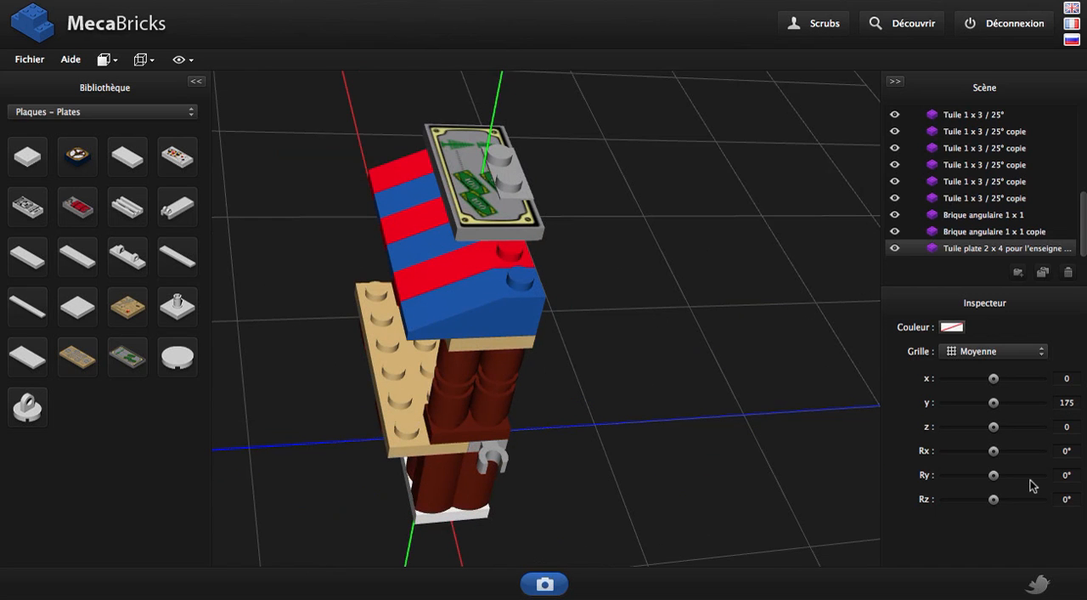
Rotate the sign tile 90° about x, switch the grid to Petite and move the tile to y 184, z -5
{"action": "left_click_drag", "start_coordinate": [995, 483], "coordinate": [1004, 452]}
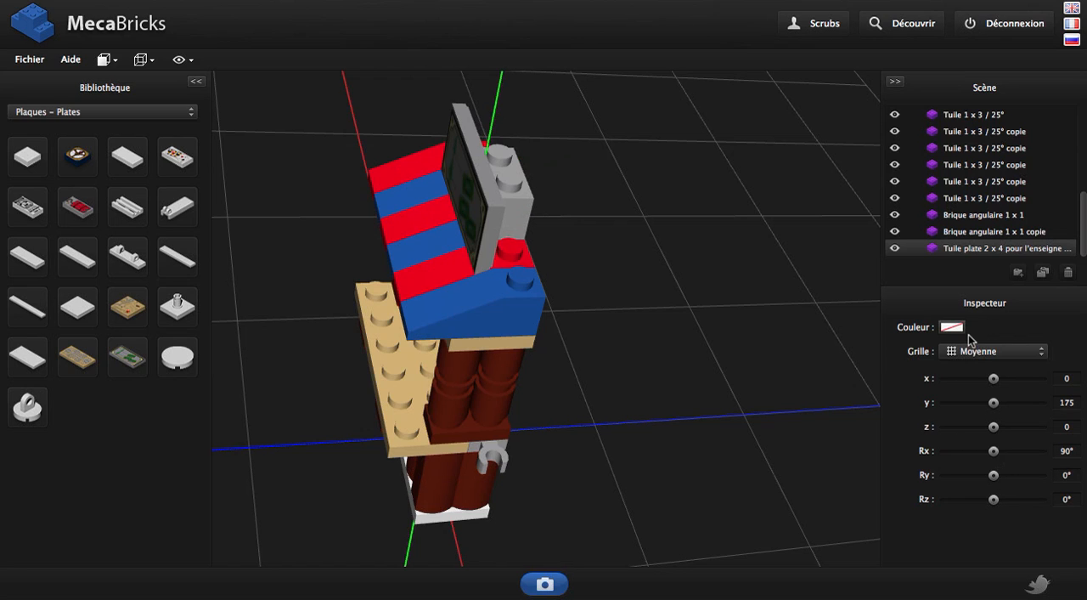
{"action": "left_click", "coordinate": [973, 346]}
{"action": "left_click", "coordinate": [971, 367]}
{"action": "left_click_drag", "start_coordinate": [645, 297], "coordinate": [558, 218]}
{"action": "key", "text": "Page_Up"}
{"action": "key", "text": "Page_Up"}
{"action": "key", "text": "Up"}
{"action": "key", "text": "Up"}
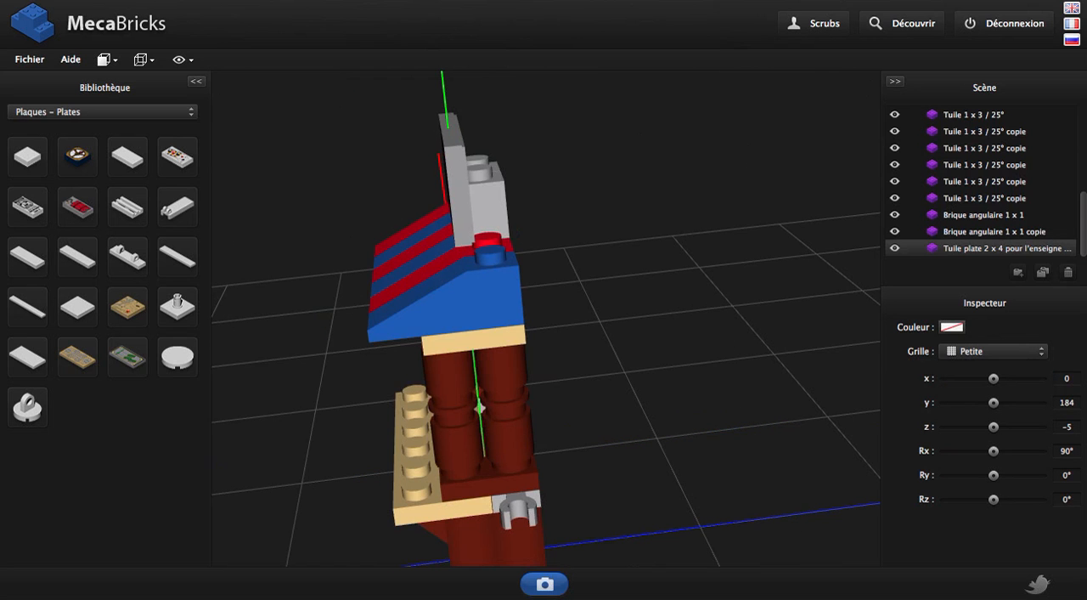
Fine-tune the sign tile's depth against the two angular bricks to z -4, keeping it at y 184
{"action": "scroll", "coordinate": [499, 200], "scroll_direction": "up", "scroll_amount": 5}
{"action": "key", "text": "Down"}
{"action": "left_click_drag", "start_coordinate": [478, 212], "coordinate": [506, 216]}
{"action": "key", "text": "Down"}
{"action": "key", "text": "Up"}
{"action": "key", "text": "Up"}
{"action": "key", "text": "Down"}
{"action": "key", "text": "Page_Up"}
{"action": "key", "text": "Page_Down"}
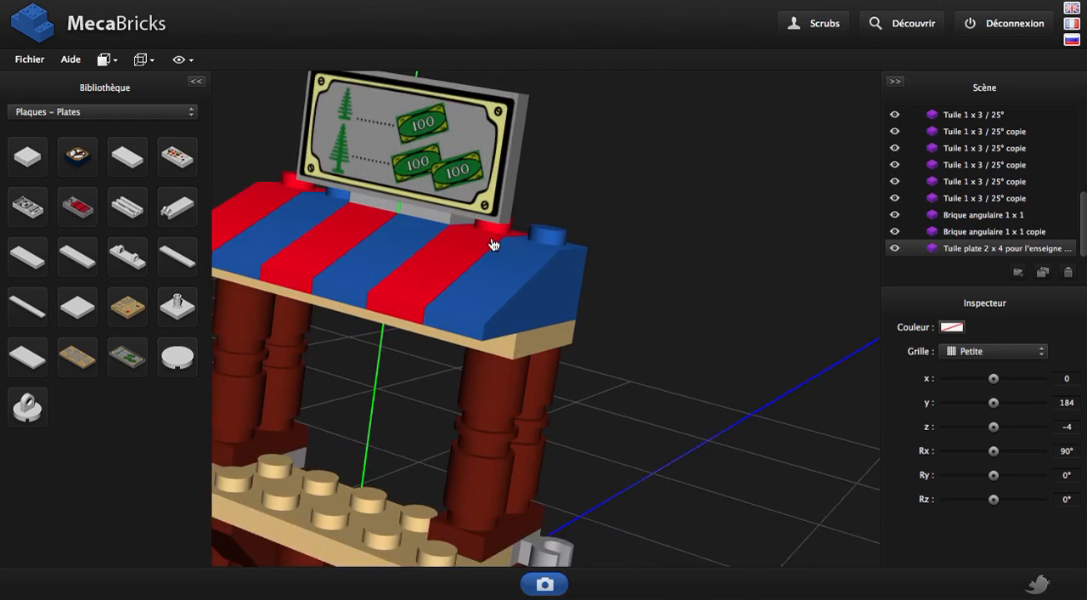
Capture an image of the whole stall from a slightly angled front view and close it after viewing
{"action": "scroll", "coordinate": [493, 244], "scroll_direction": "down", "scroll_amount": 5}
{"action": "left_click_drag", "start_coordinate": [715, 524], "coordinate": [708, 393]}
{"action": "right_click_drag", "start_coordinate": [708, 393], "coordinate": [767, 352]}
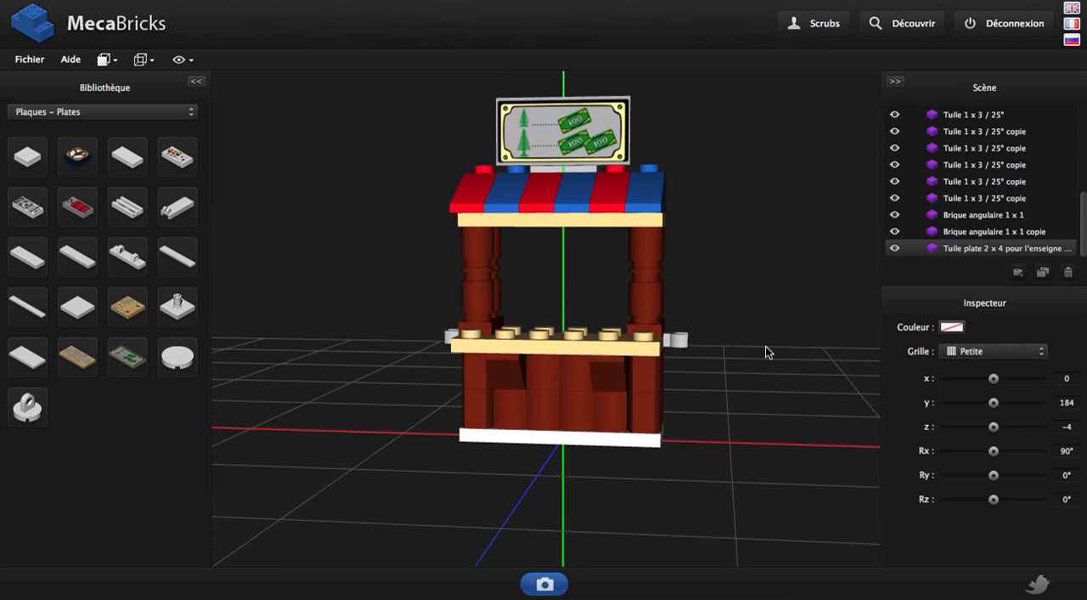
{"action": "left_click_drag", "start_coordinate": [767, 348], "coordinate": [750, 342]}
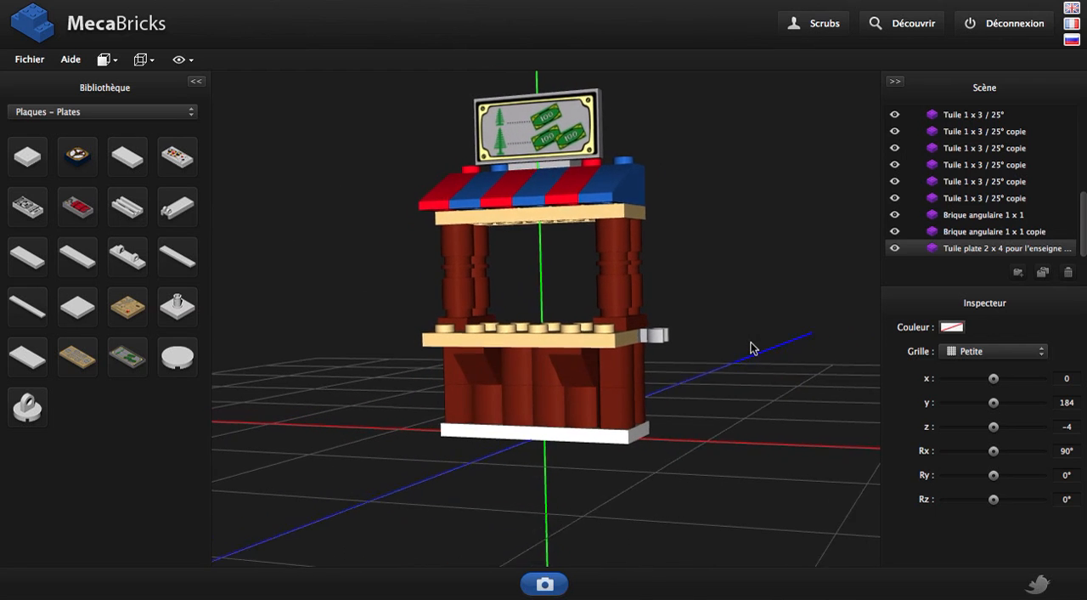
{"action": "left_click", "coordinate": [545, 586]}
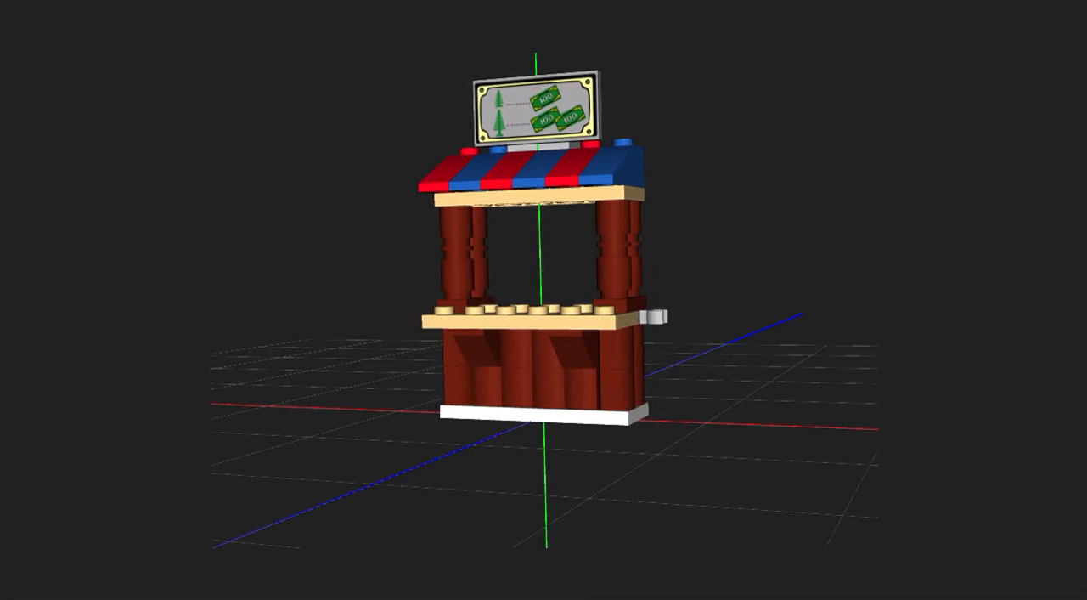
{"action": "key", "text": "super+w"}
{"action": "scroll", "coordinate": [911, 162], "scroll_direction": "up", "scroll_amount": 10}
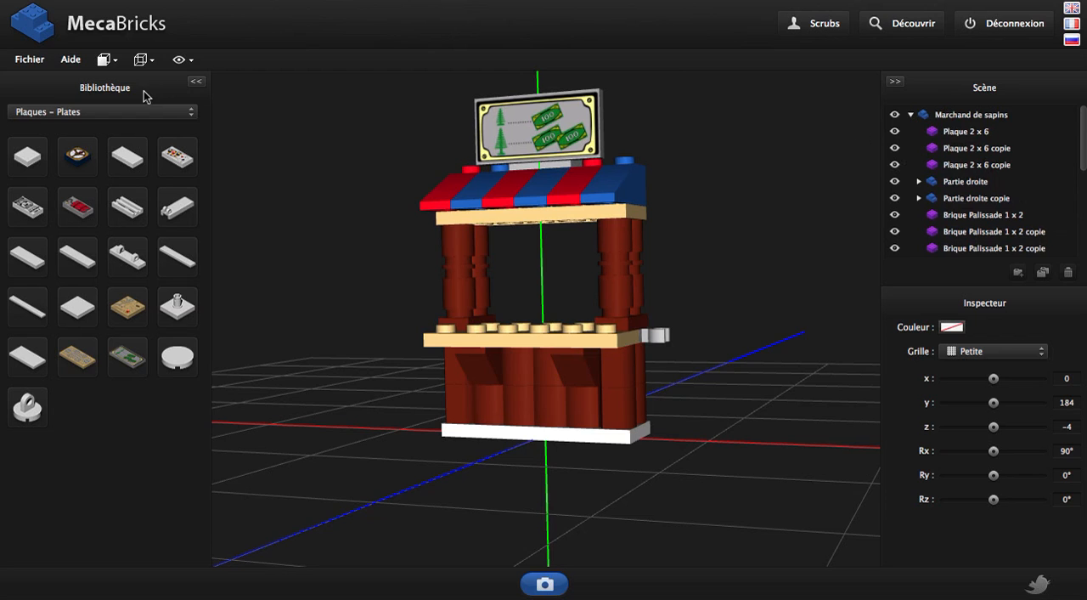
Import the public Waste Collector - Male minifigure into the scene
{"action": "left_click", "coordinate": [32, 61]}
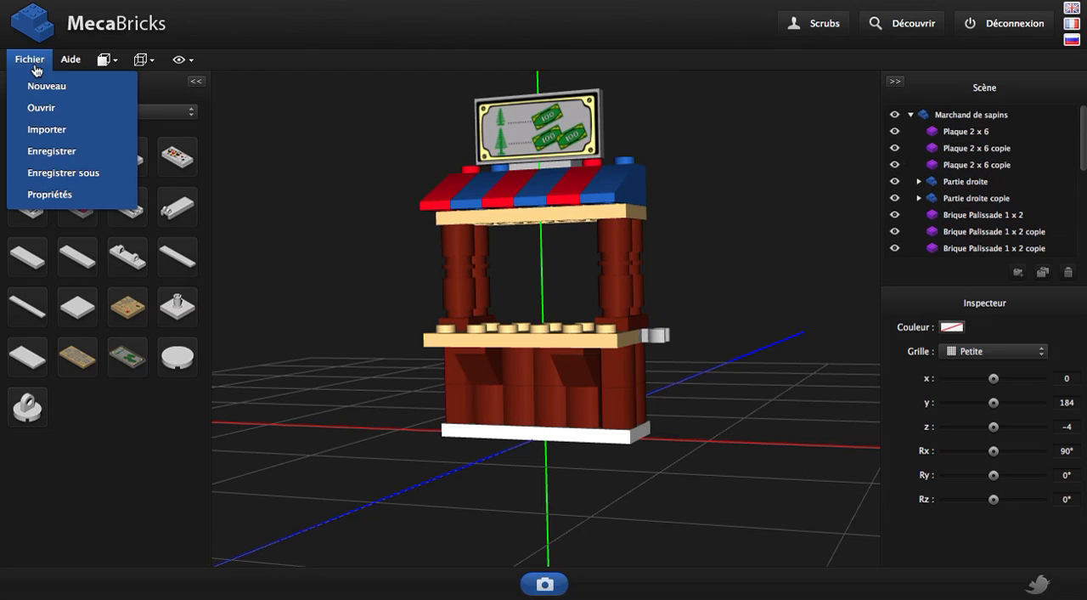
{"action": "left_click", "coordinate": [56, 129]}
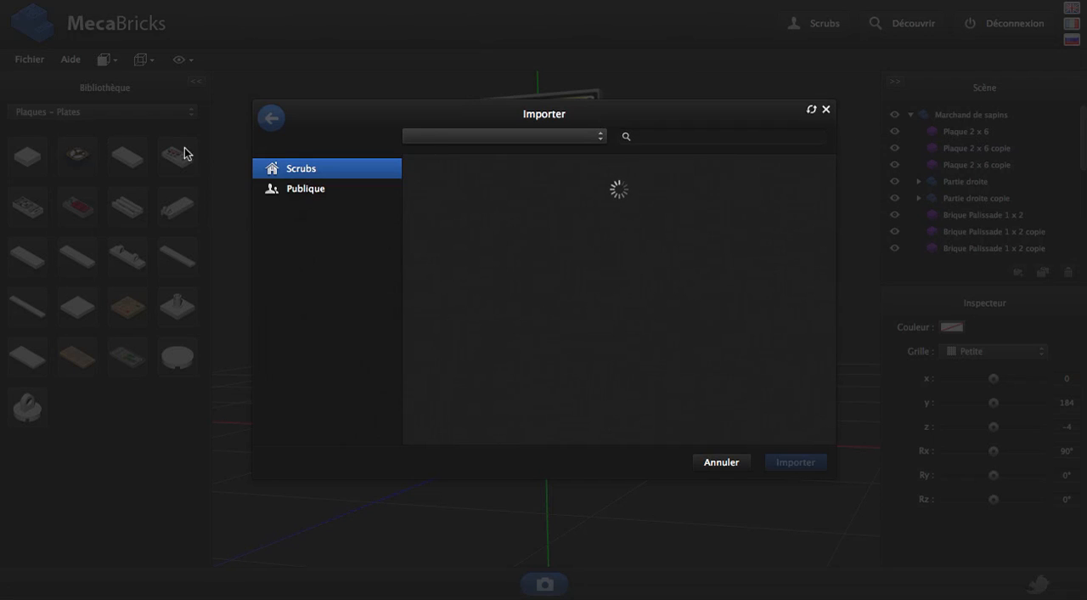
{"action": "left_click", "coordinate": [339, 196]}
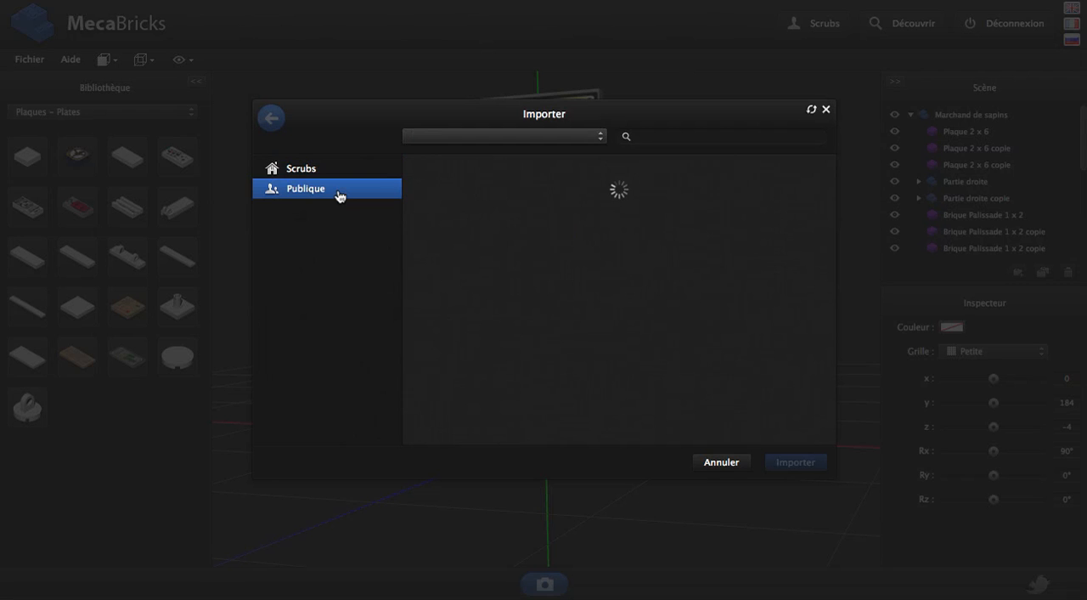
{"action": "scroll", "coordinate": [610, 314], "scroll_direction": "down", "scroll_amount": 1}
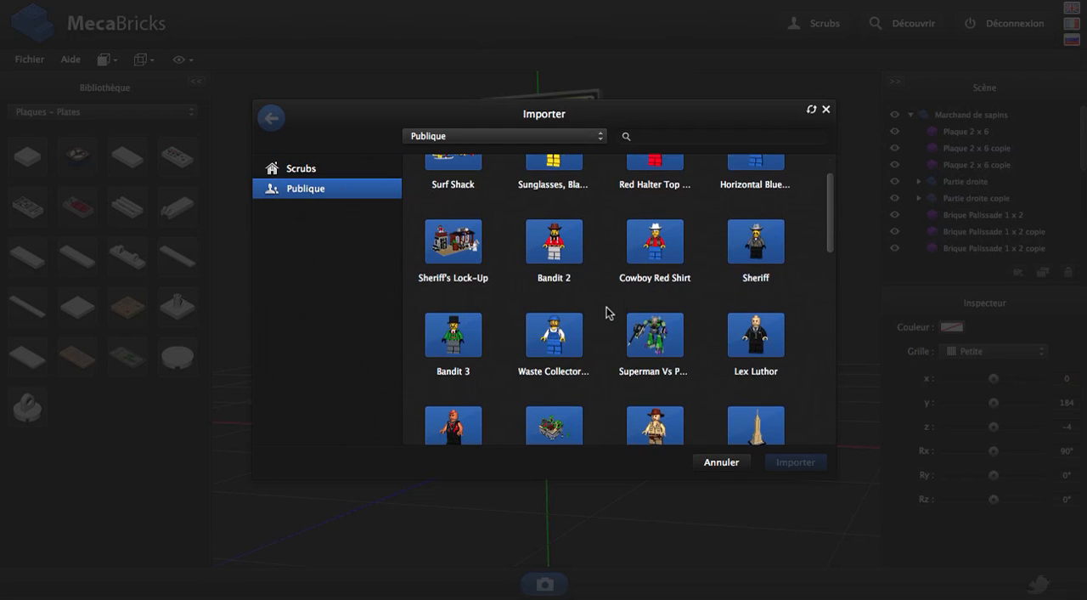
{"action": "left_click", "coordinate": [554, 344]}
{"action": "left_click", "coordinate": [813, 461]}
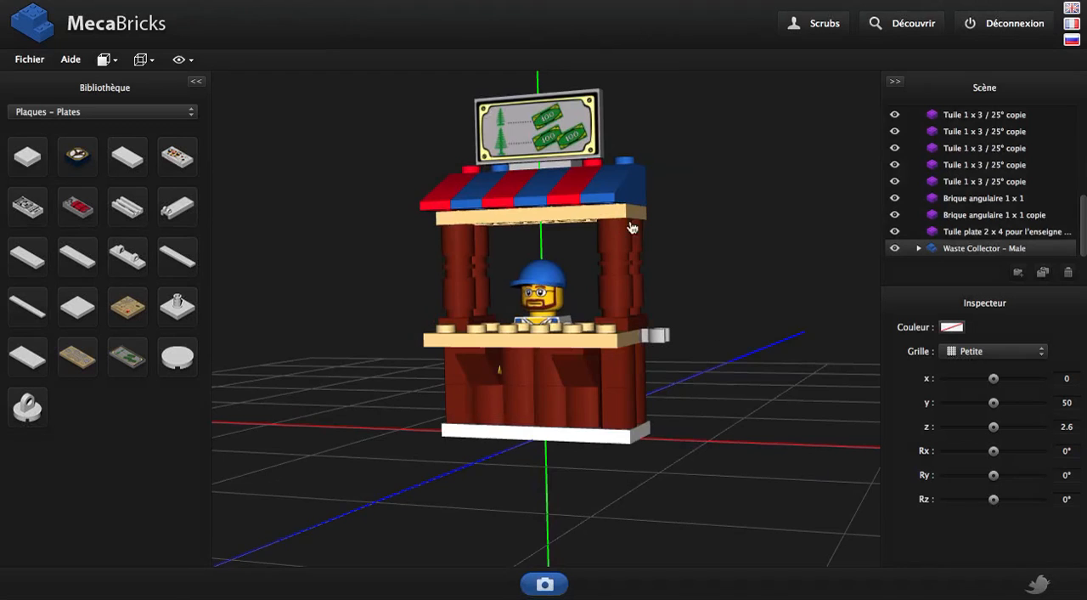
Move the Waste Collector minifigure behind the stall's counter to z -52.4
{"action": "left_click_drag", "start_coordinate": [719, 243], "coordinate": [590, 254]}
{"action": "key", "text": "Right"}
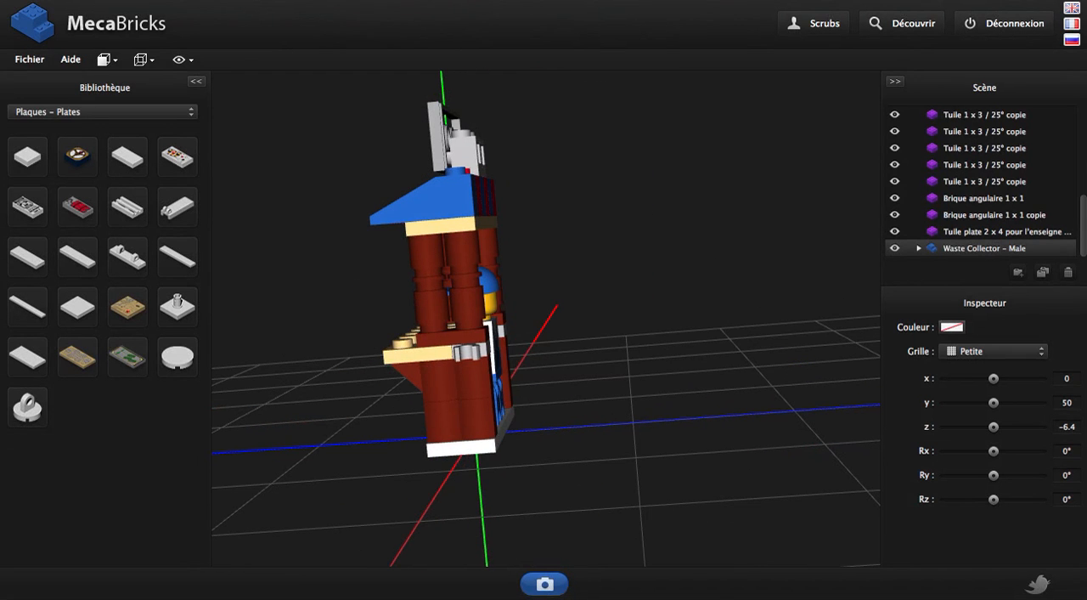
{"action": "key", "text": "Right"}
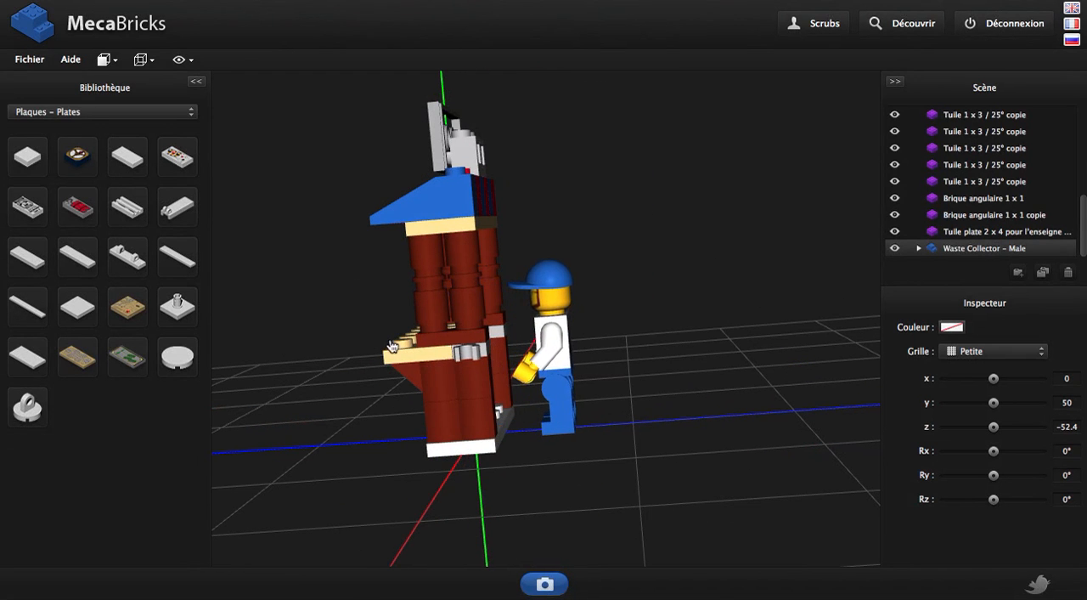
{"action": "left_click_drag", "start_coordinate": [389, 341], "coordinate": [500, 328]}
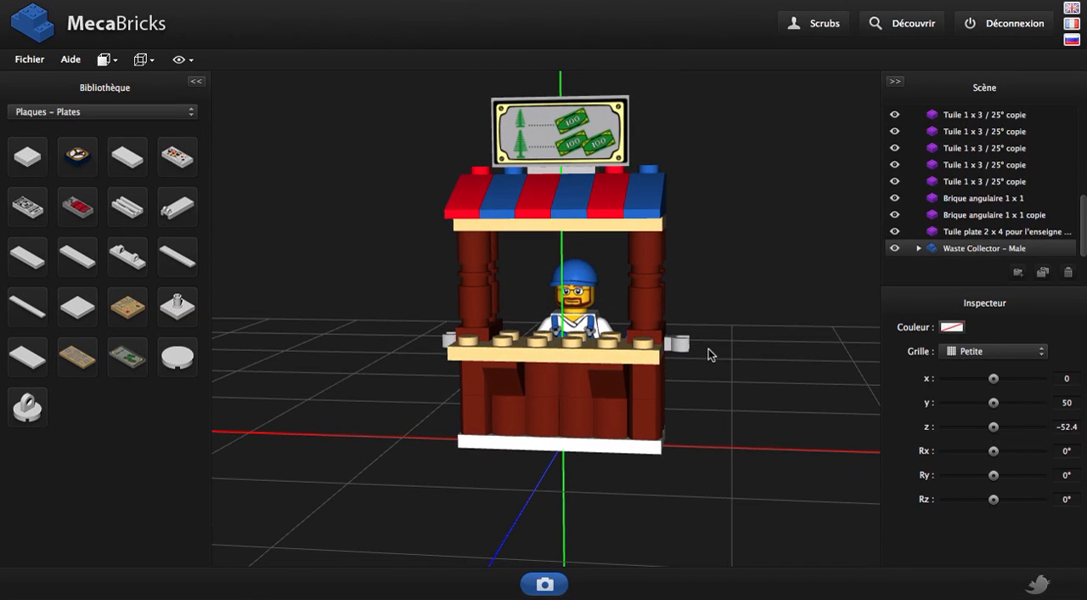
{"action": "right_click_drag", "start_coordinate": [762, 375], "coordinate": [750, 400]}
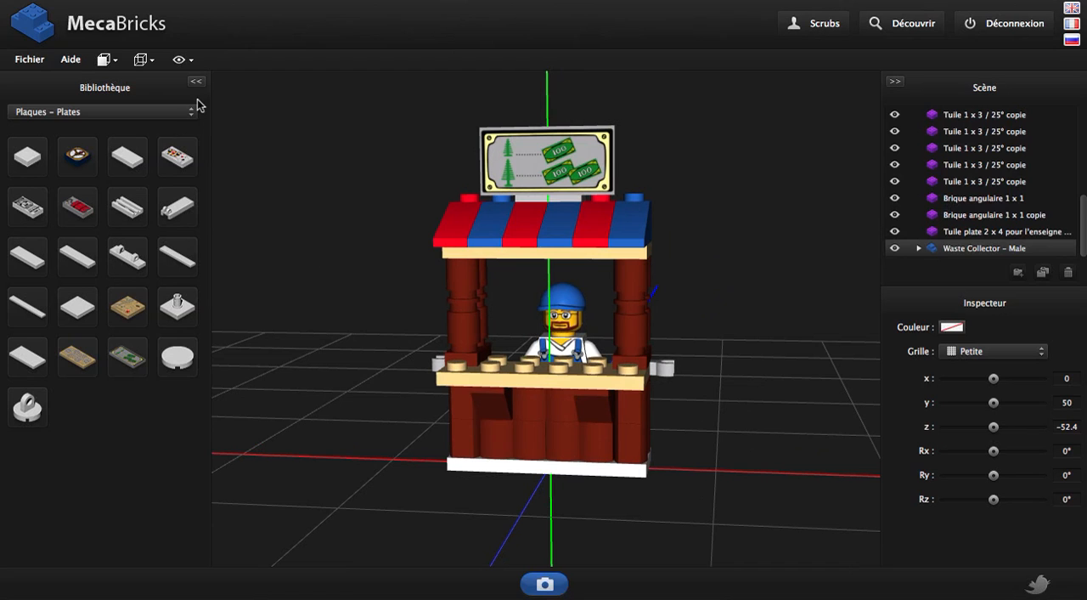
Save the model as Marchand de sapins in the account's main folder
{"action": "left_click", "coordinate": [29, 61]}
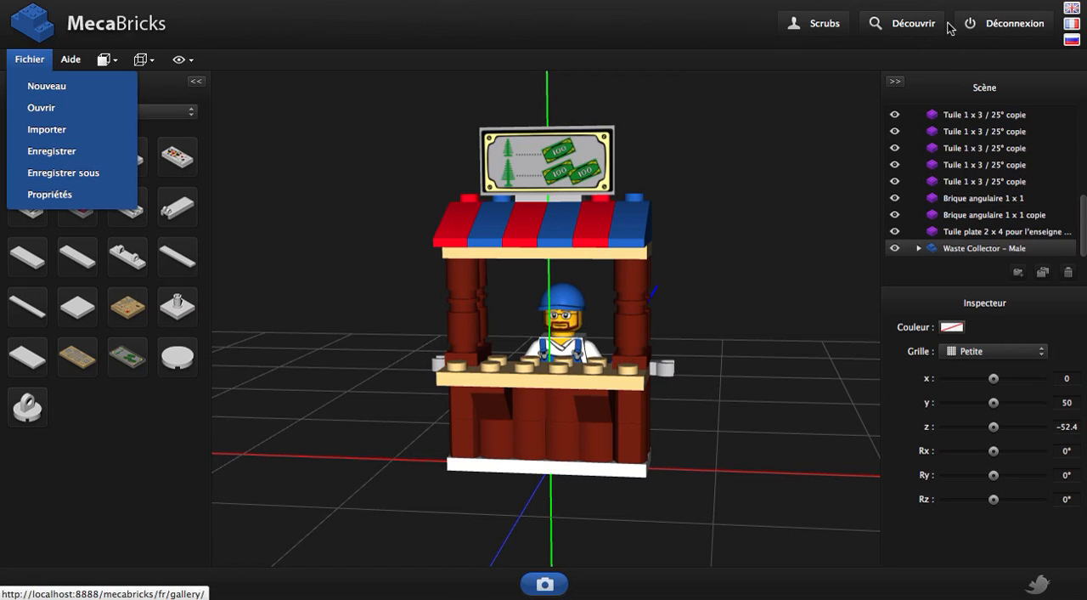
{"action": "left_click", "coordinate": [53, 151]}
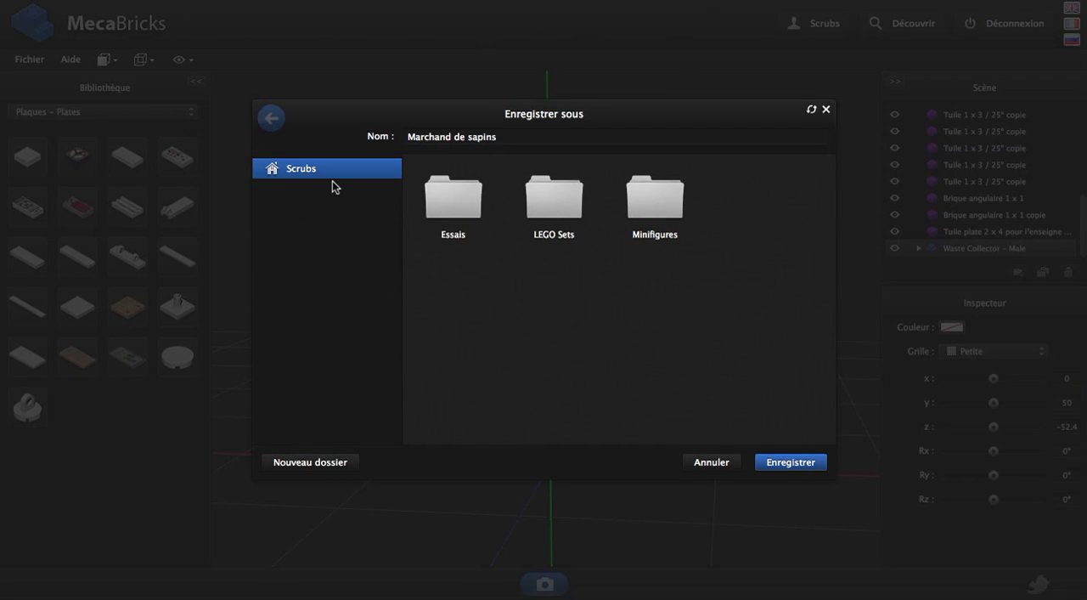
{"action": "left_click", "coordinate": [803, 462]}
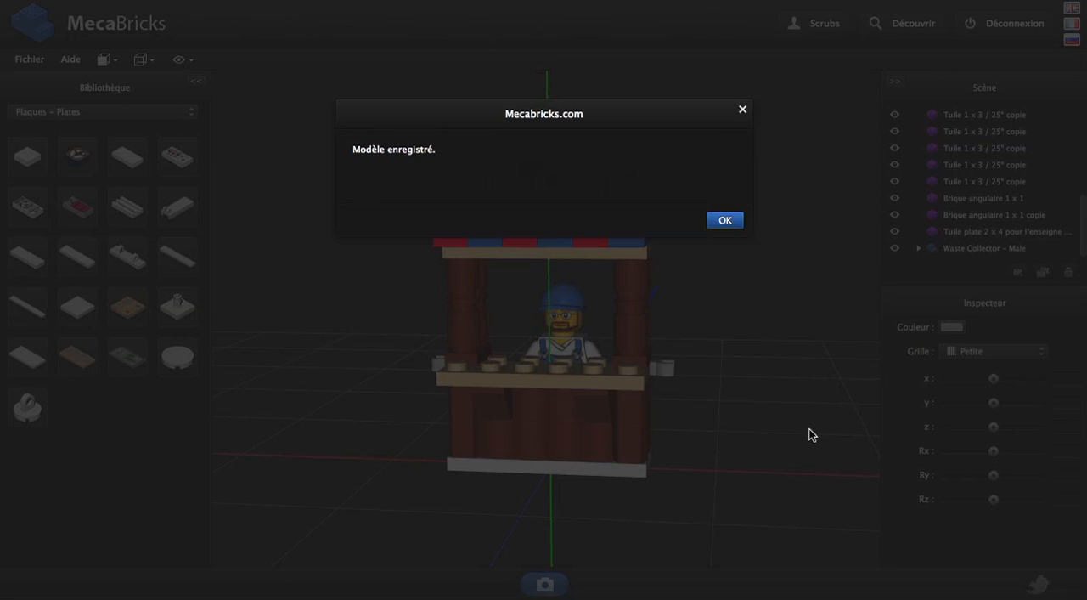
{"action": "left_click", "coordinate": [720, 221]}
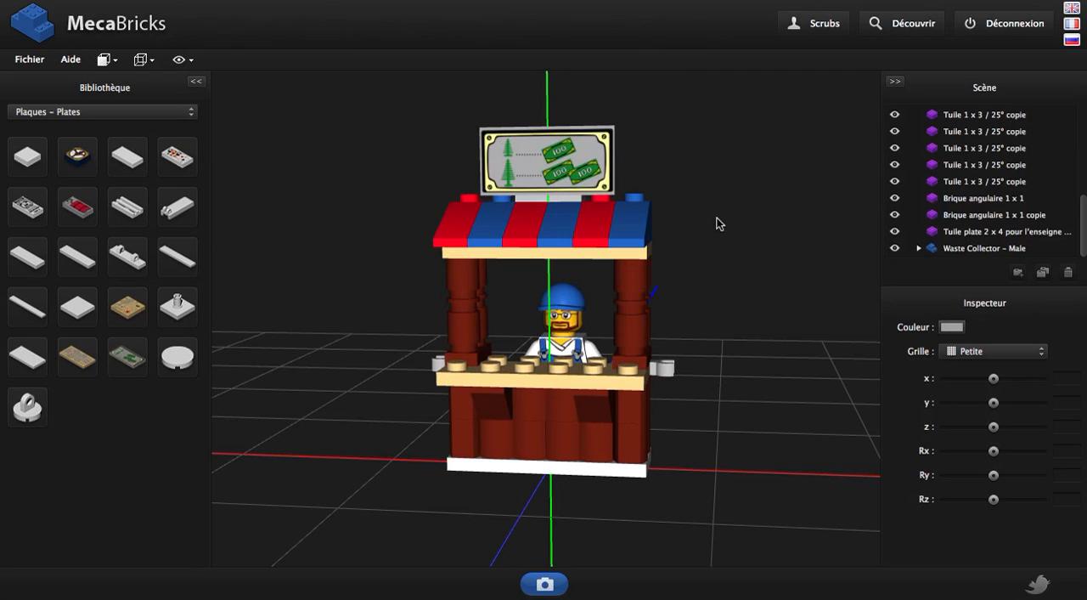